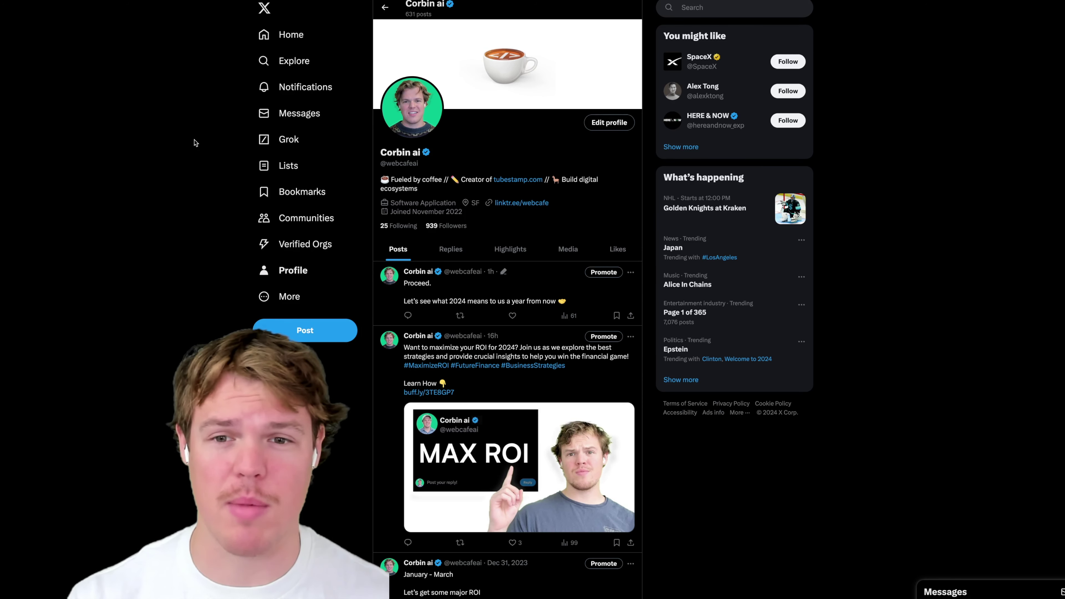
scroll(497, 354, "down", 3)
scroll(497, 355, "down", 1)
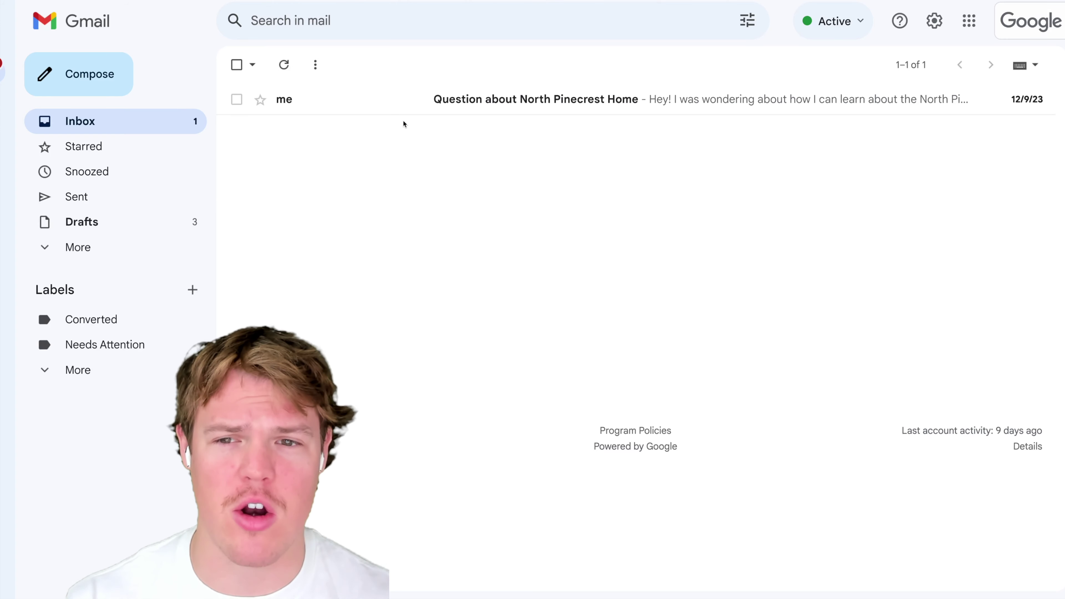
Switch to Gmail and open the inbox email "Question about North Pinecrest Home"
left_click(406, 101)
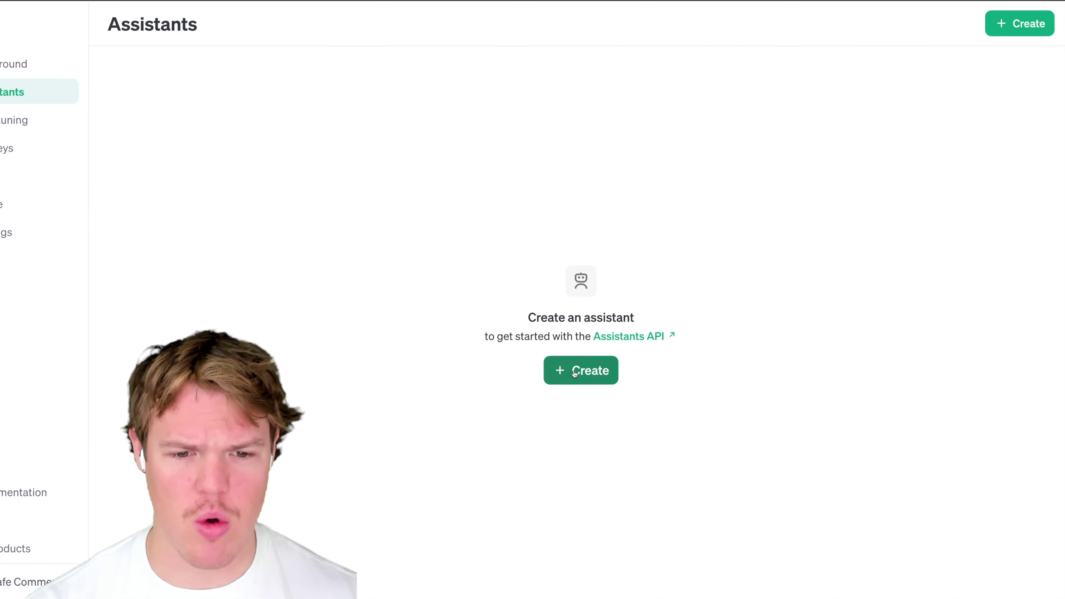
Switch to the OpenAI Assistants page and start a new assistant named "Real Estate" with the instructions "Respond to lead emails with 1 sentence"
left_click(581, 370)
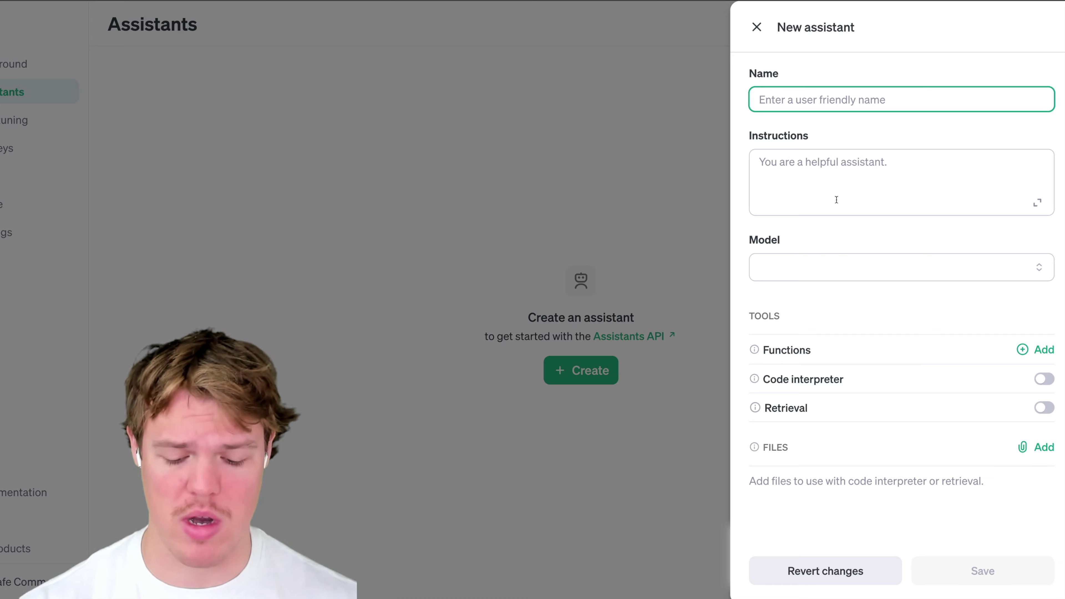
type("Real Es")
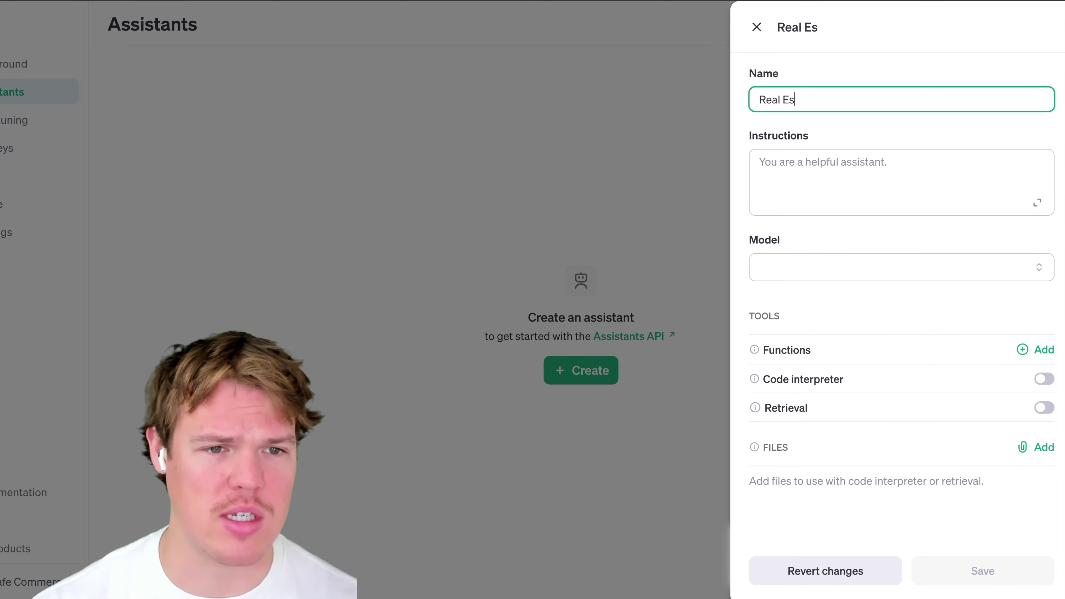
type("tate")
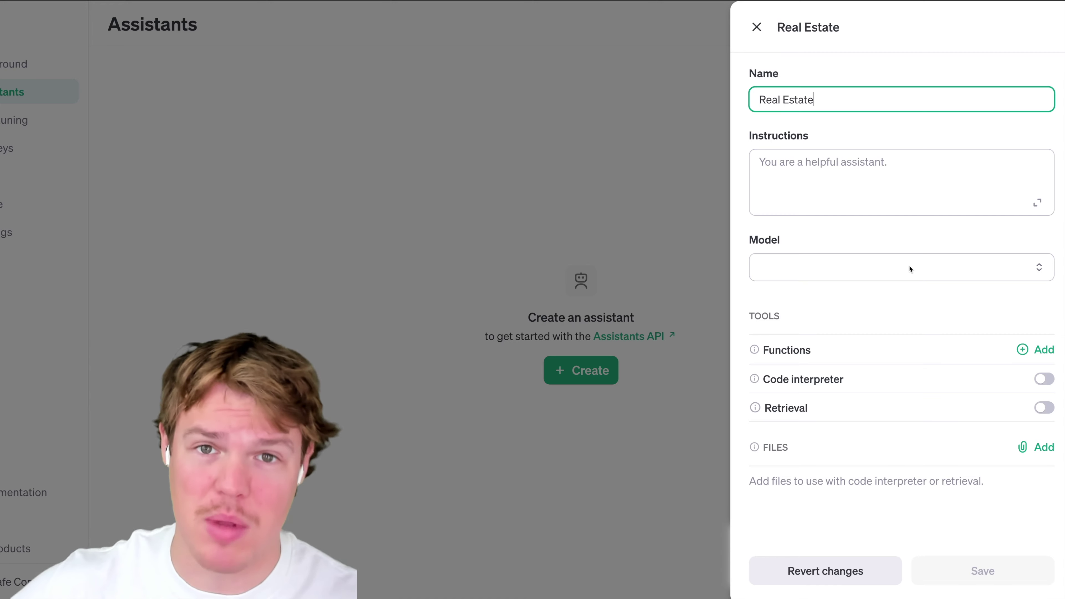
left_click(897, 180)
type("Respond to ")
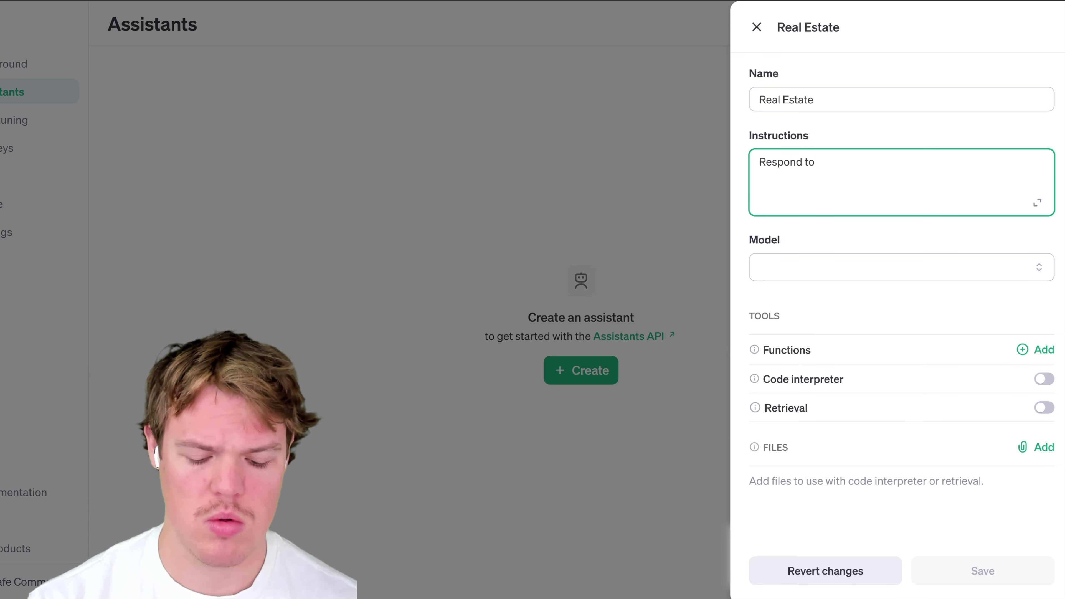
type("lead emails wit")
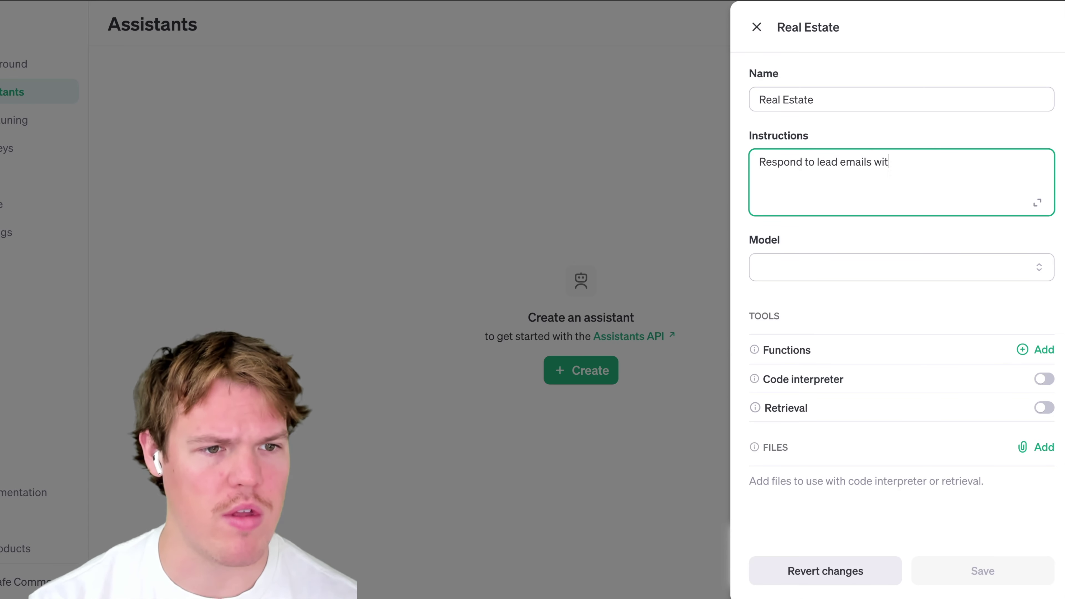
type("h 1 sentence")
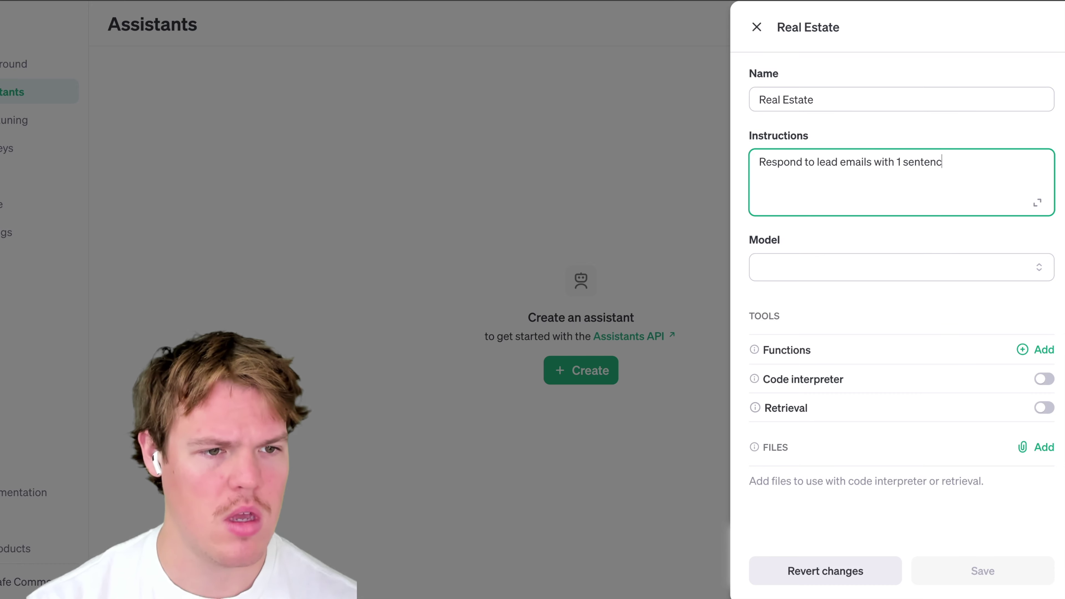
Set the assistant's model to gpt-4, save the assistant and close its form
left_click(896, 271)
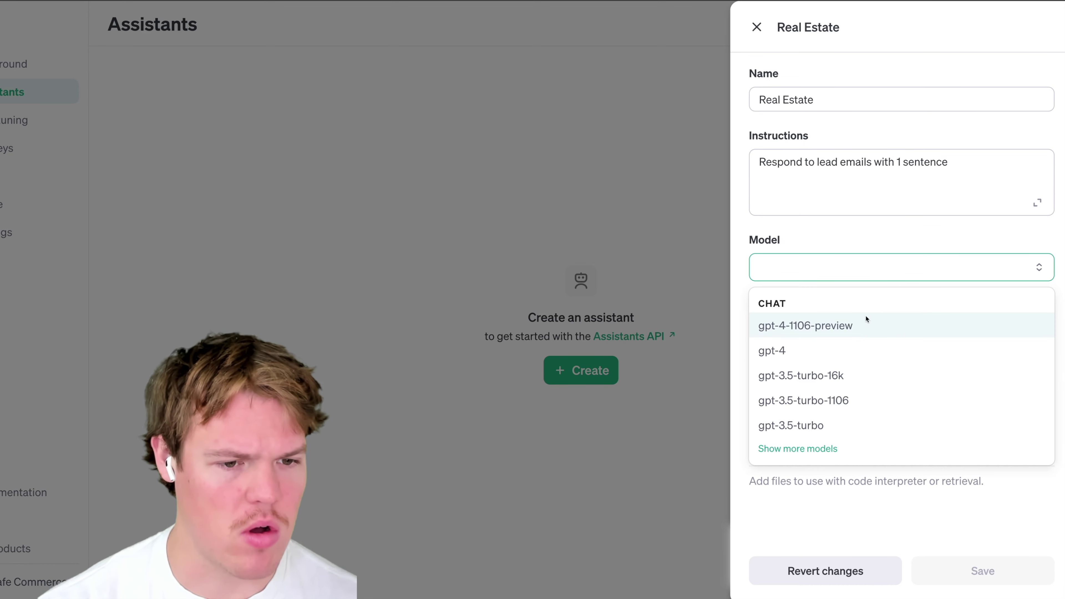
left_click(844, 347)
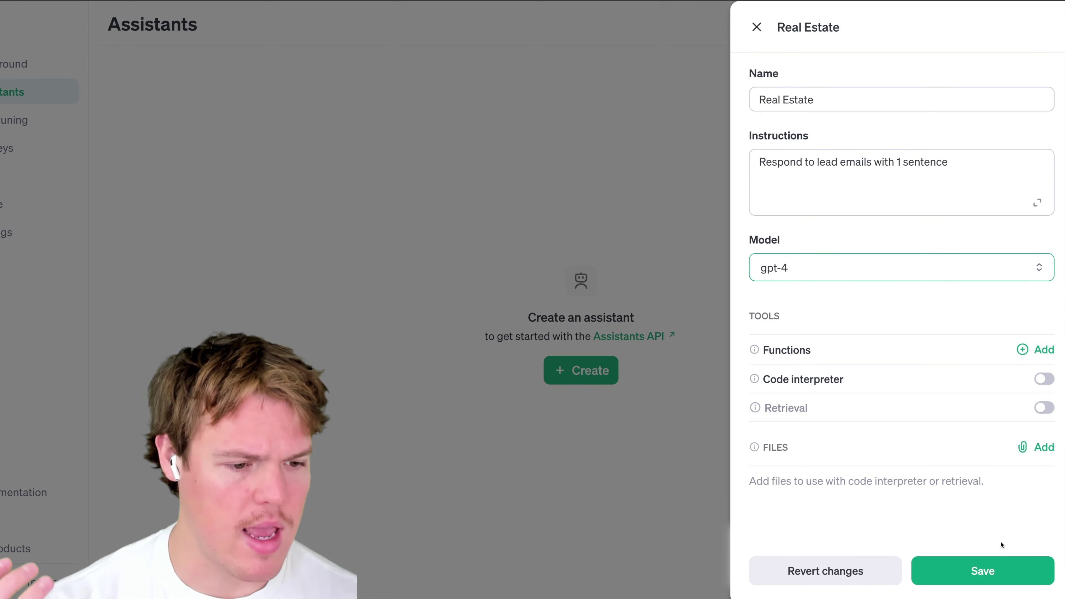
left_click(991, 572)
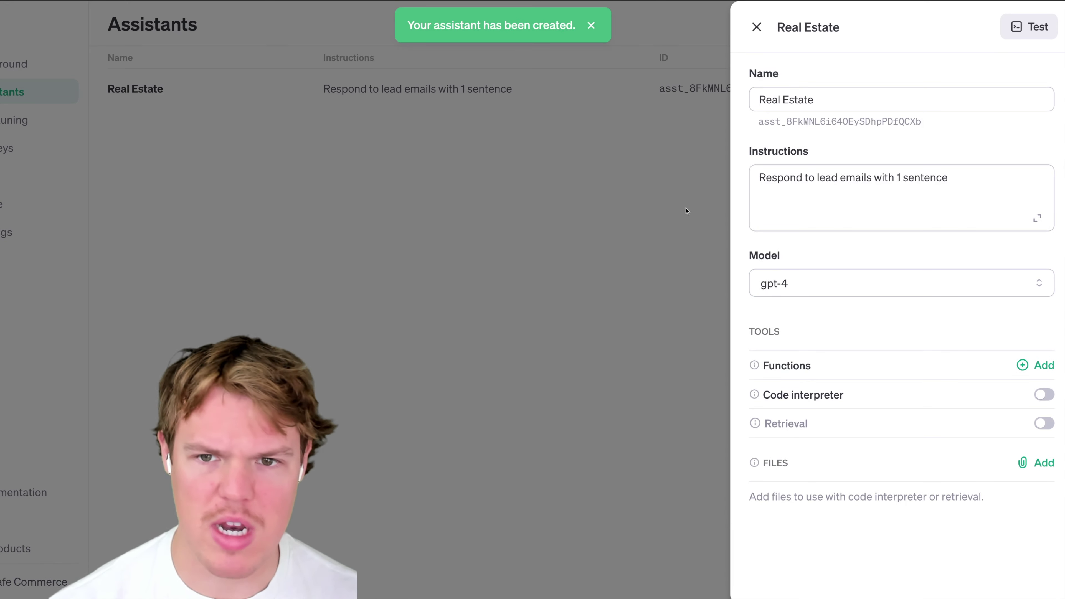
left_click(757, 28)
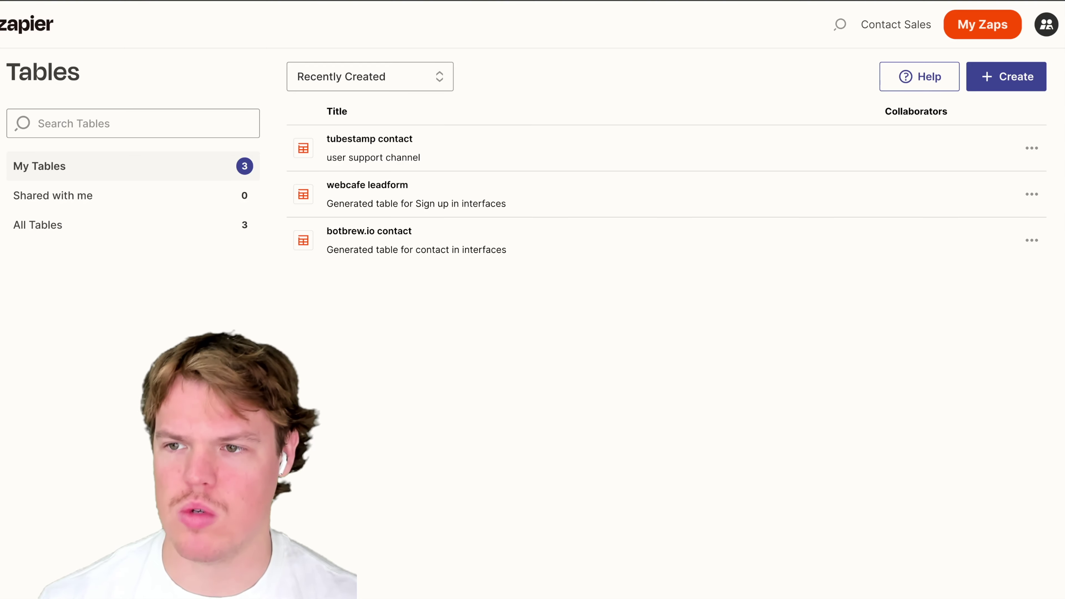
Switch to Zapier Tables, create a blank table named "Pinewood Houses Database" and close its Connections pane
left_click(982, 86)
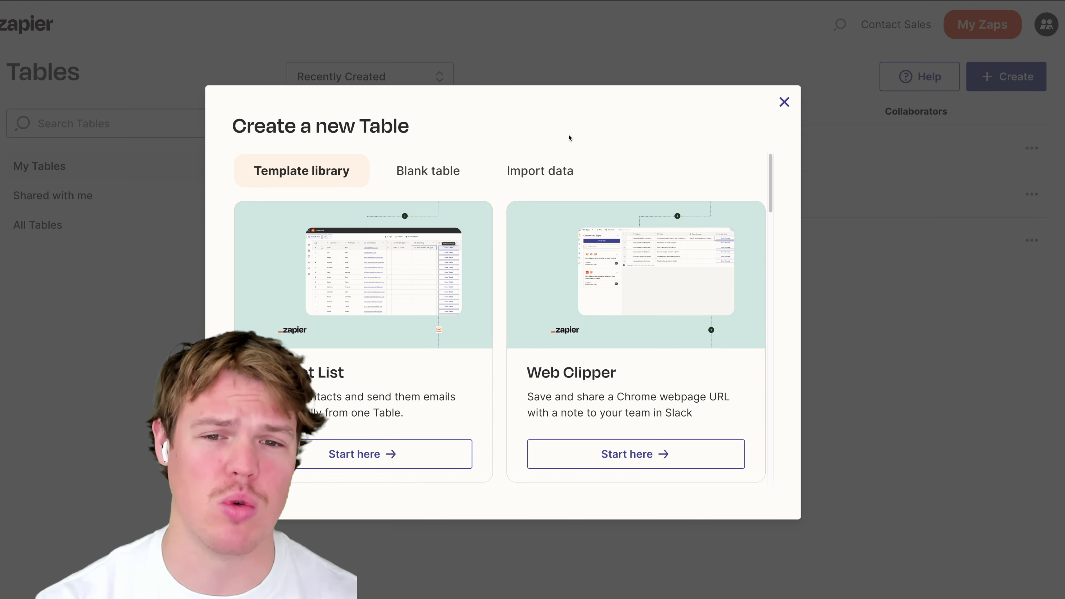
left_click(456, 167)
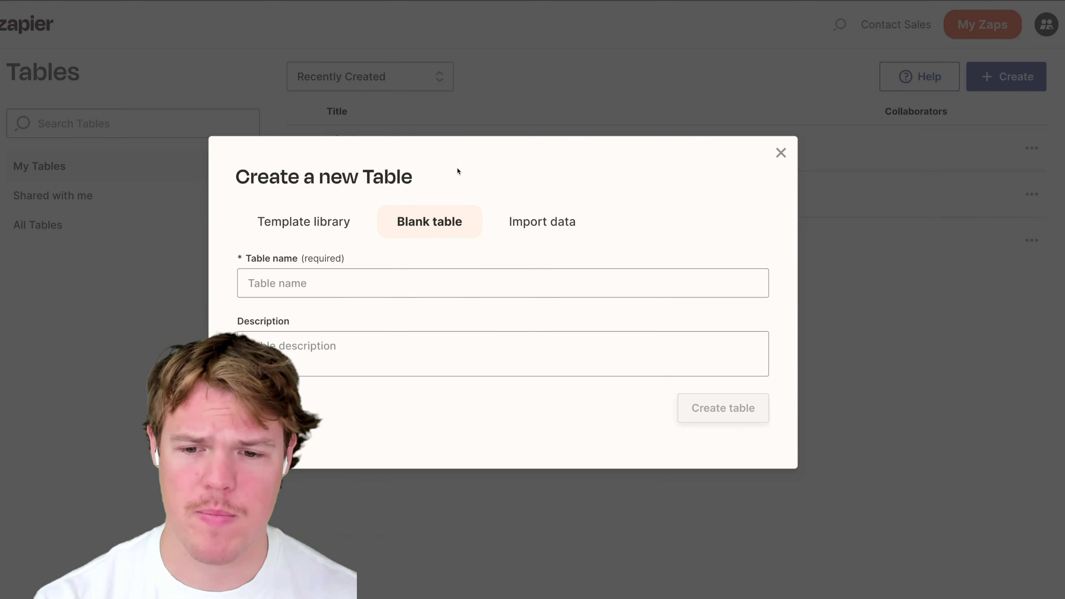
left_click(383, 276)
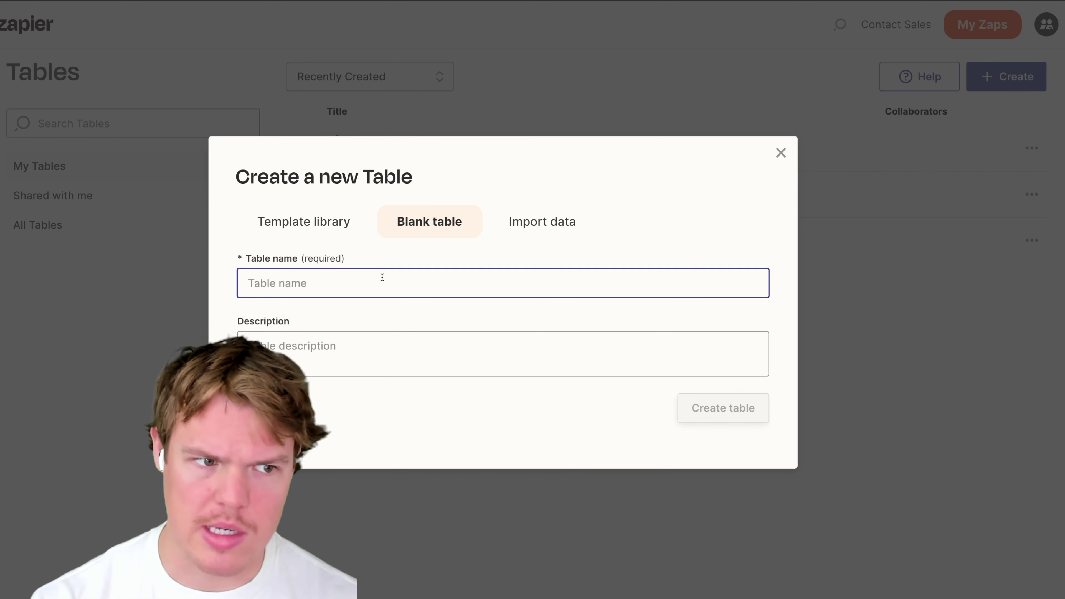
type("Pinewood Ho")
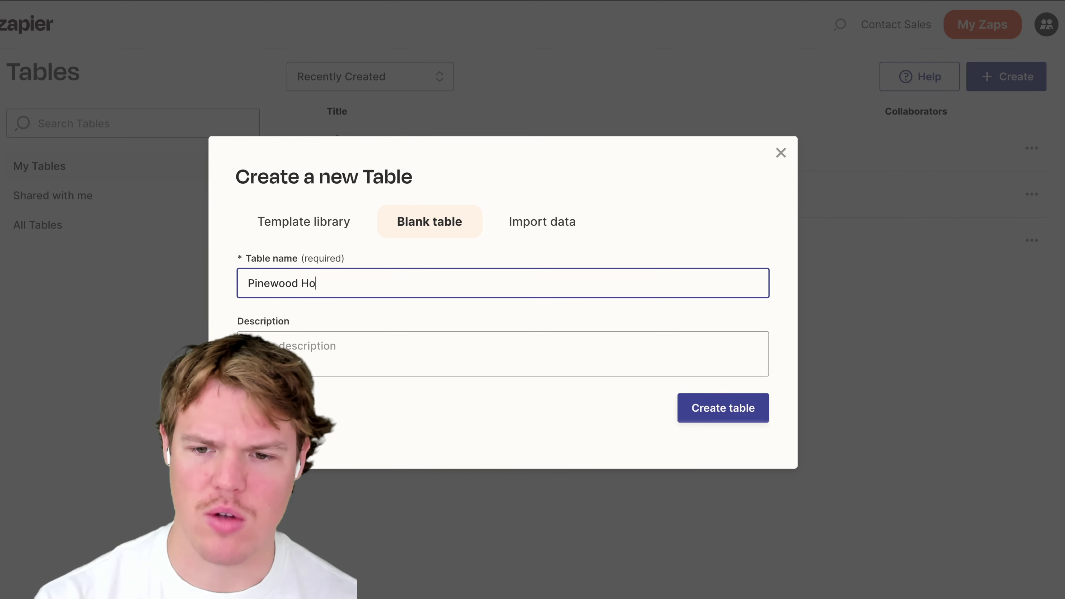
type("uses Database")
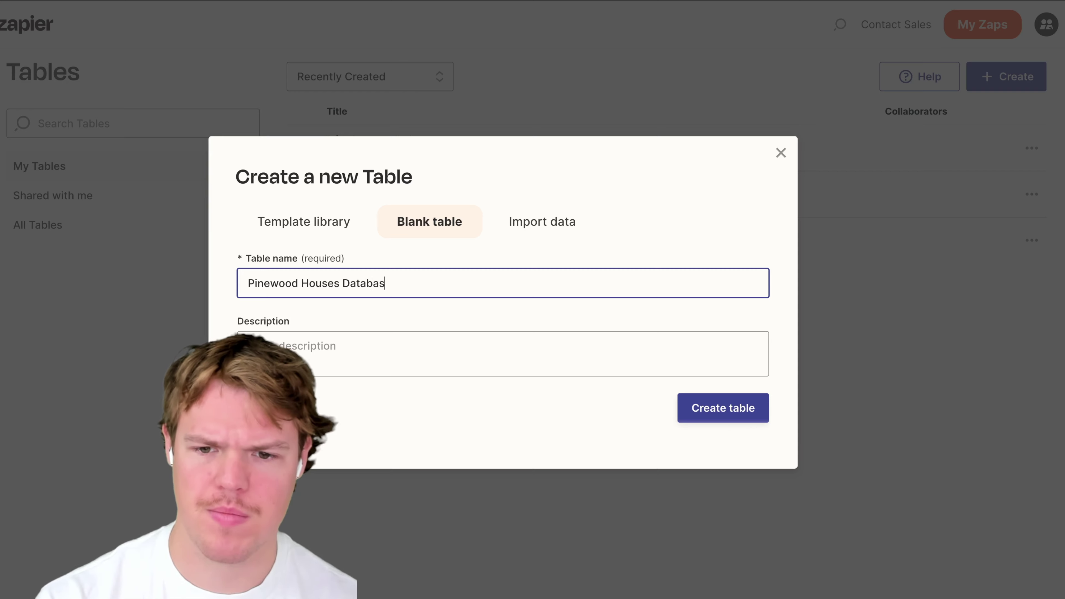
left_click(713, 423)
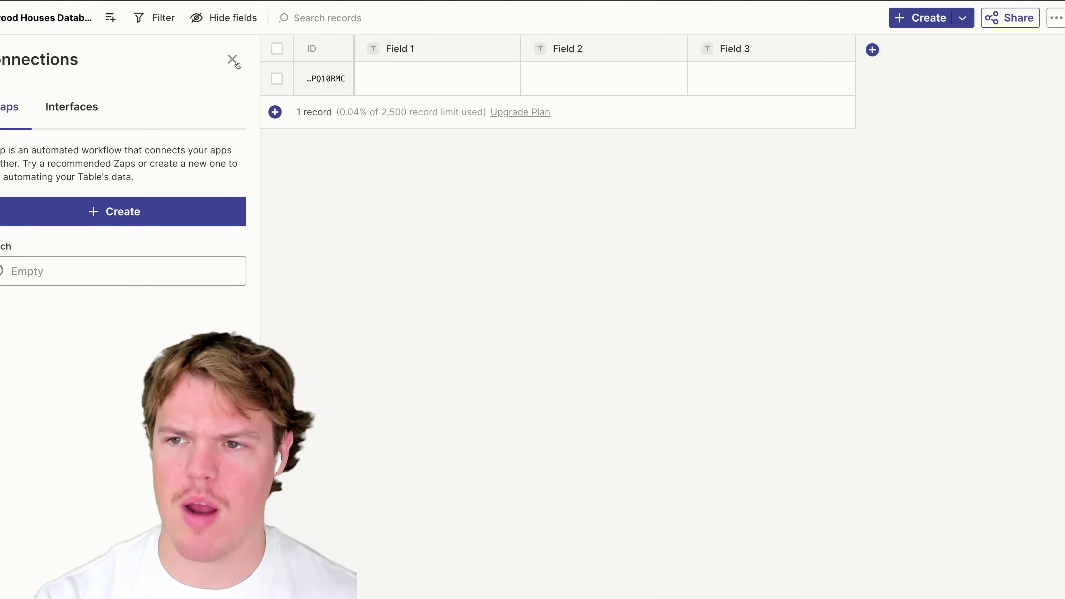
left_click(232, 60)
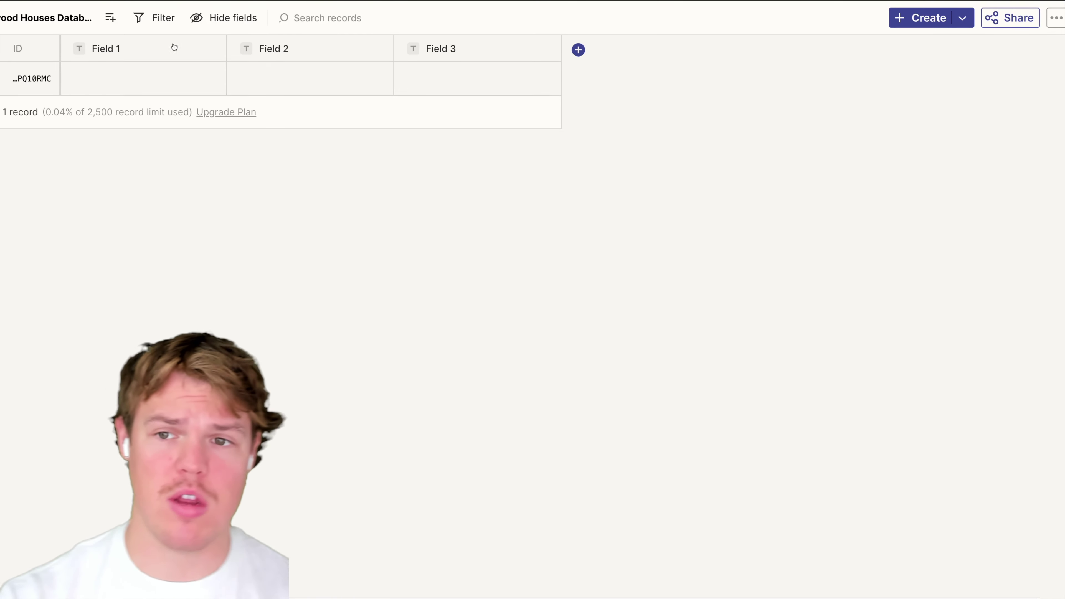
Rename Field 1 to "Users Email" and set its field type to Email
left_click(118, 48)
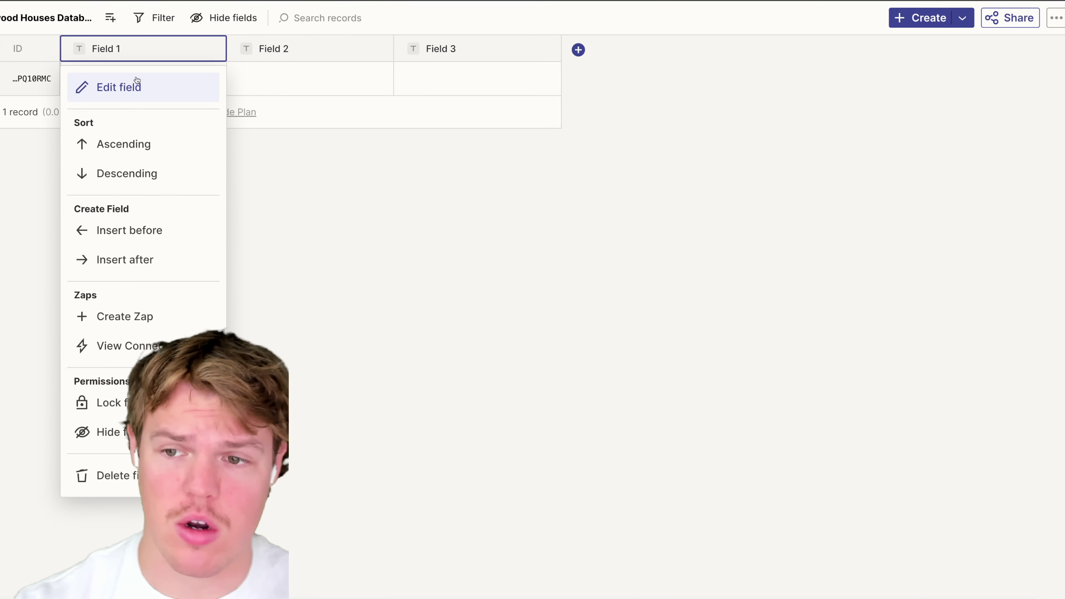
left_click(126, 87)
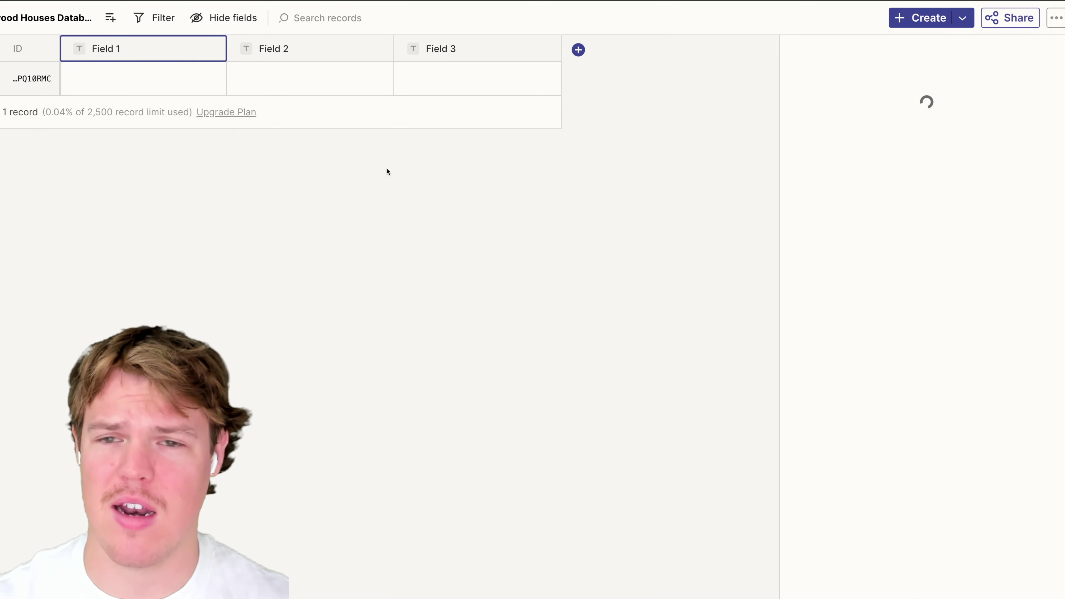
double_click(852, 166)
key("ctrl+a")
type("Users Email")
left_click(879, 220)
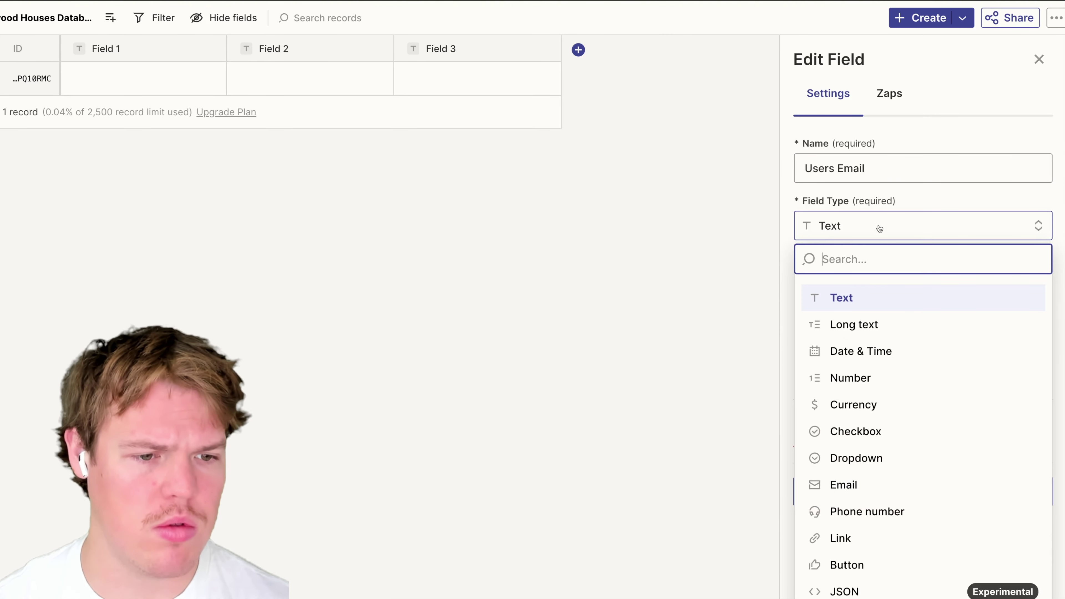
scroll(923, 419, "down", 1)
left_click(858, 465)
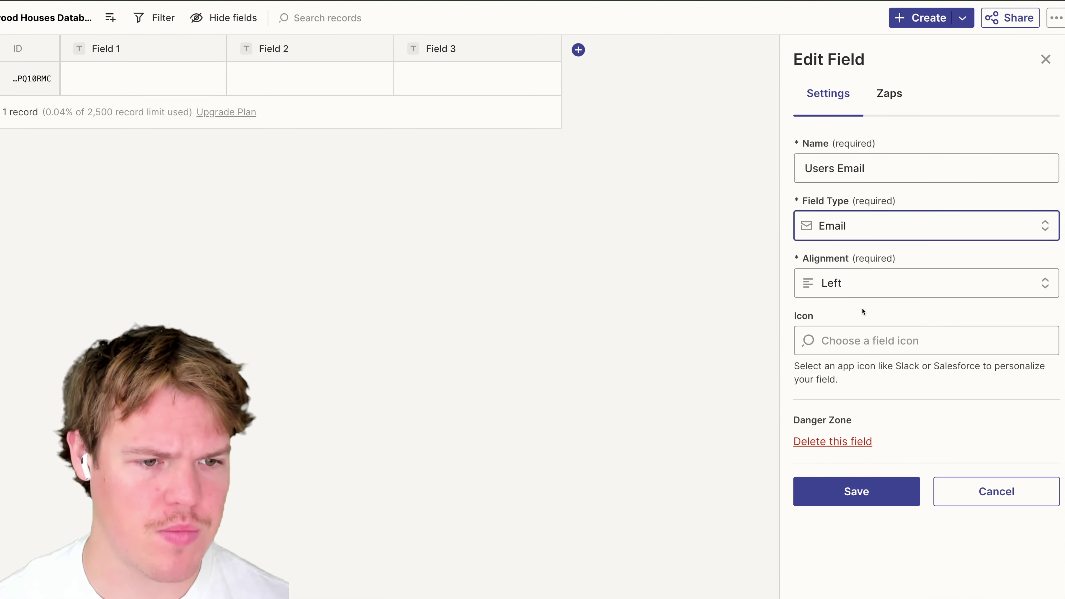
Give the Users Email field the Gmail icon and save the field
left_click(954, 343)
type("email")
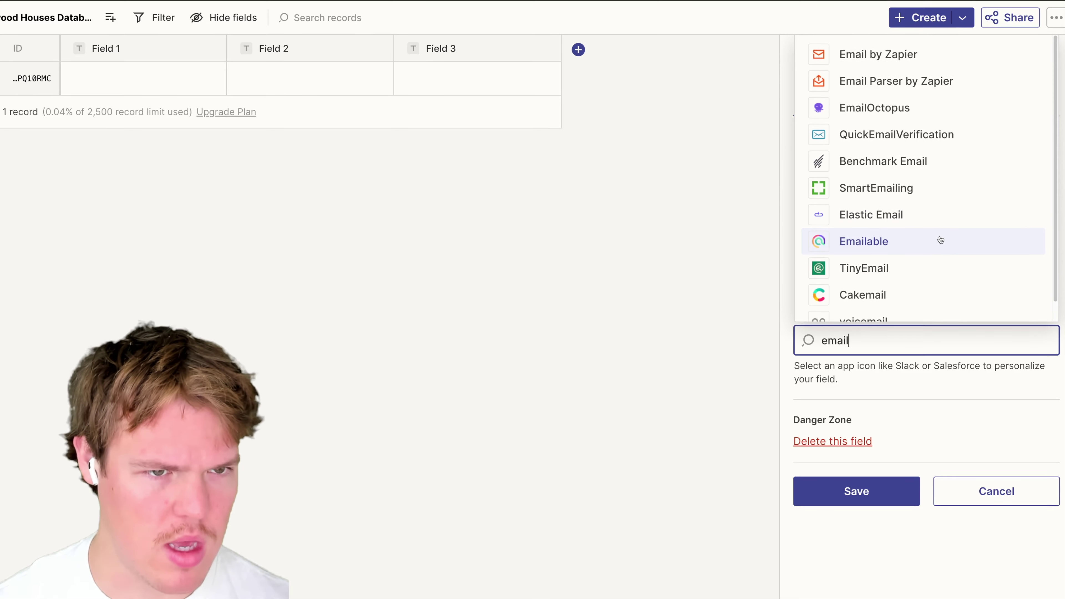
key("ctrl+a")
type("gmail")
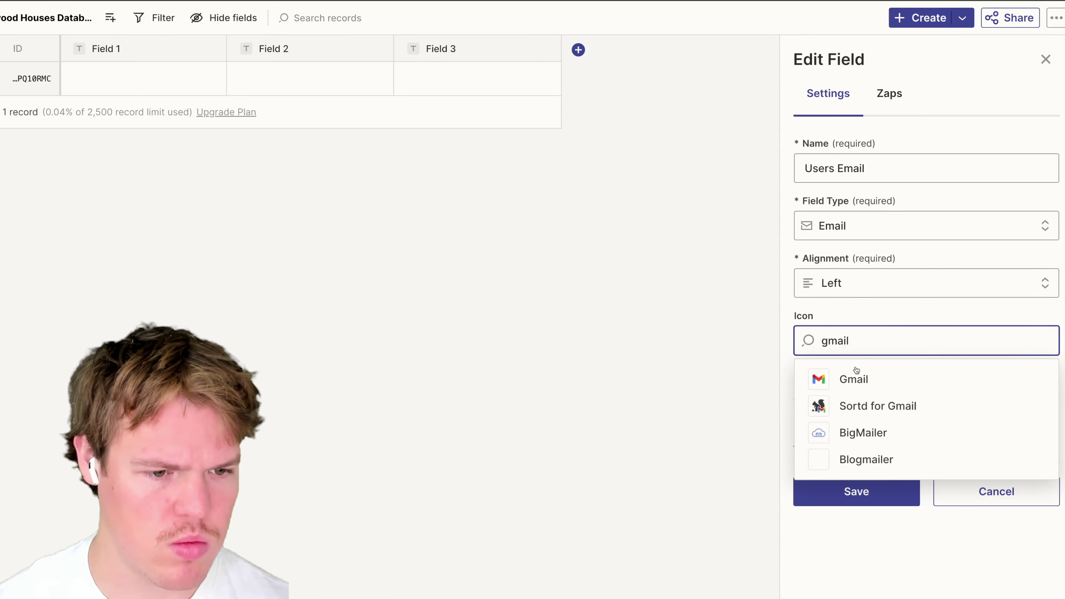
left_click(854, 371)
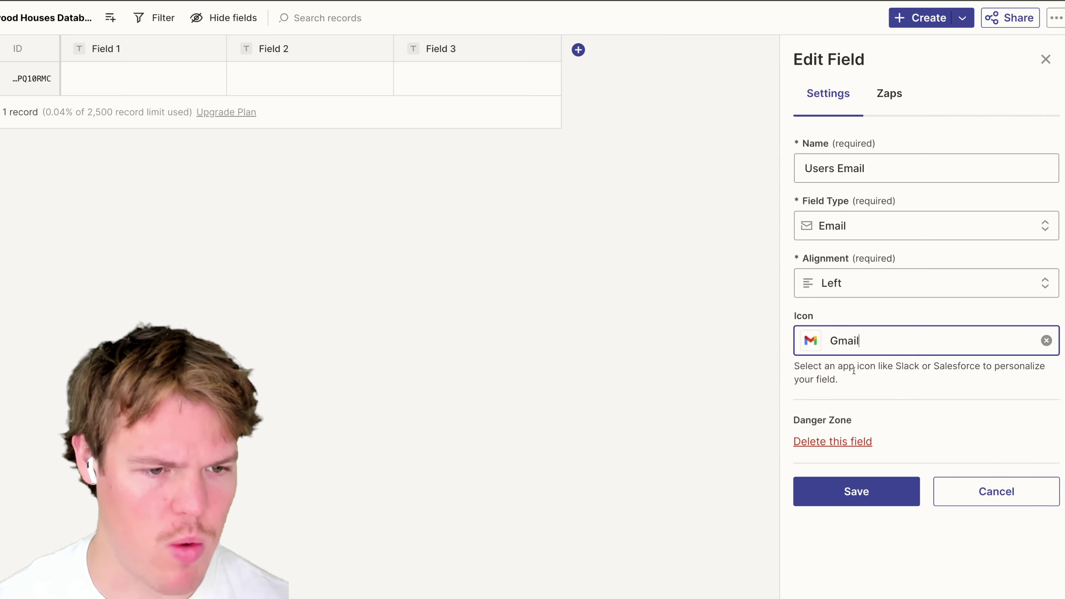
left_click(905, 493)
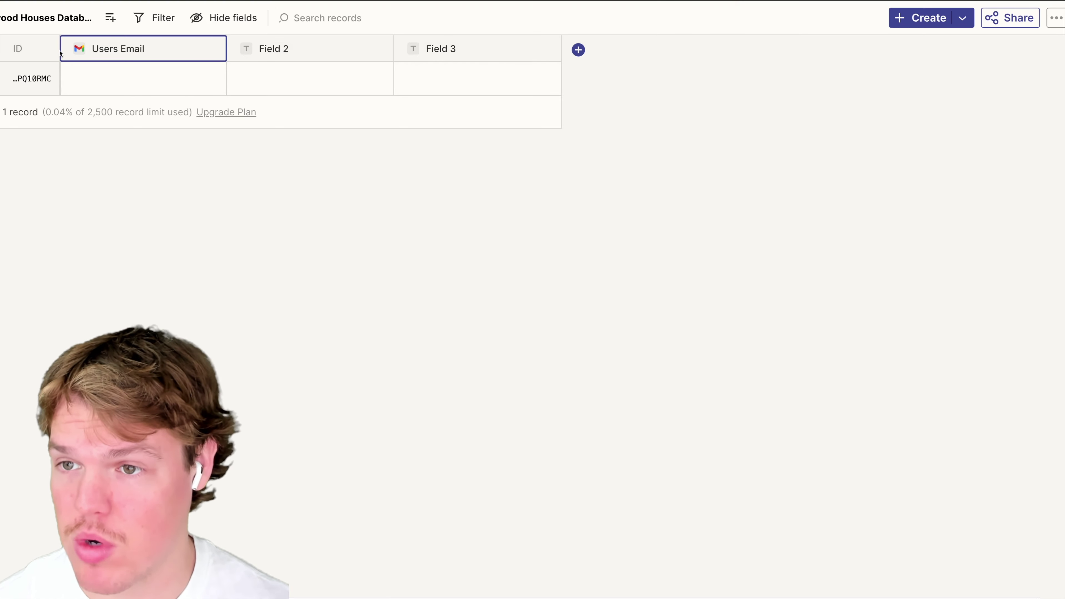
Move the frozen-column divider to just after the Users Email column and add a new record to the table
left_click_drag(60, 72, 148, 73)
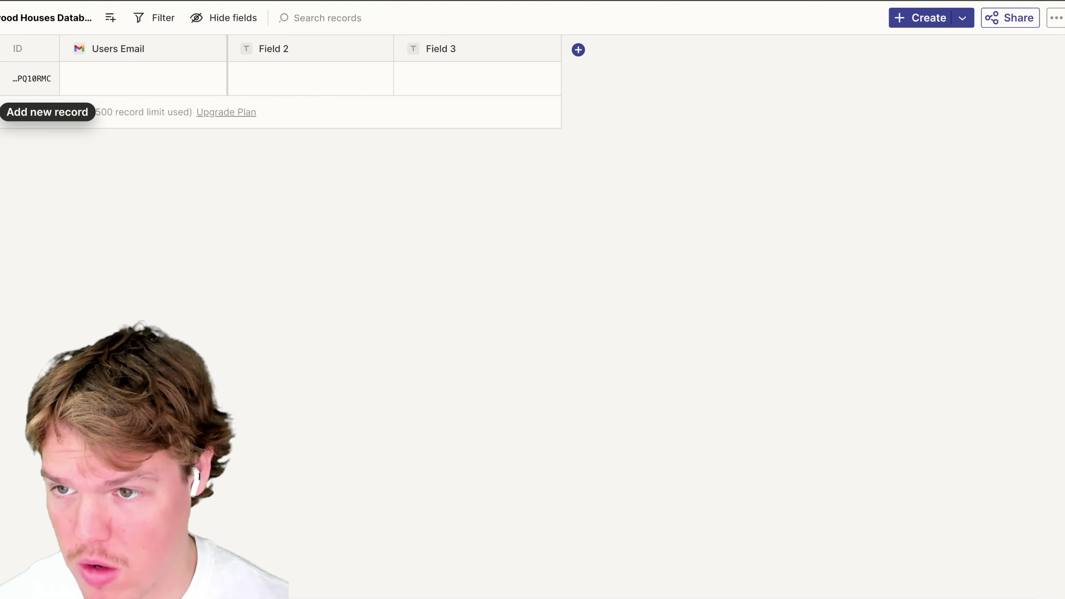
left_click(22, 132)
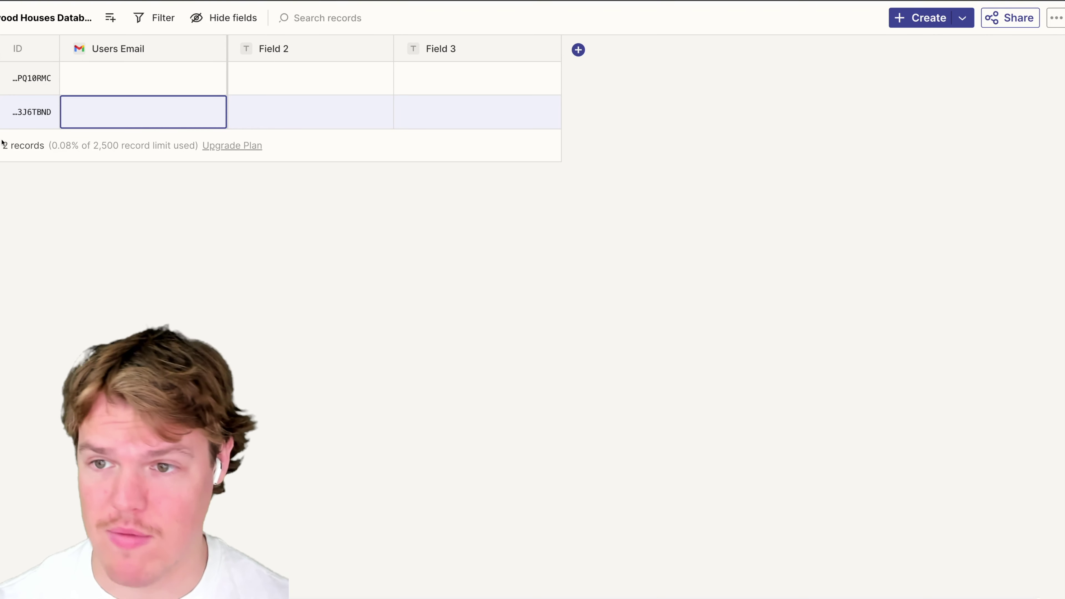
mouse_move(6, 122)
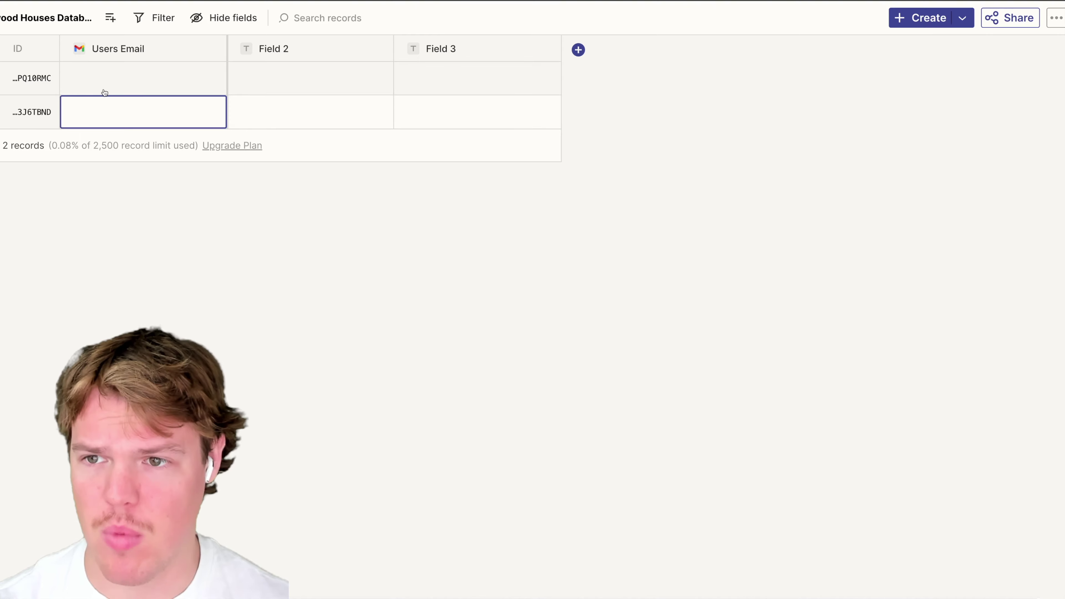
Edit Field 2 of the table, rename it "Message ID" and look through the field types, keeping Text
left_click(279, 49)
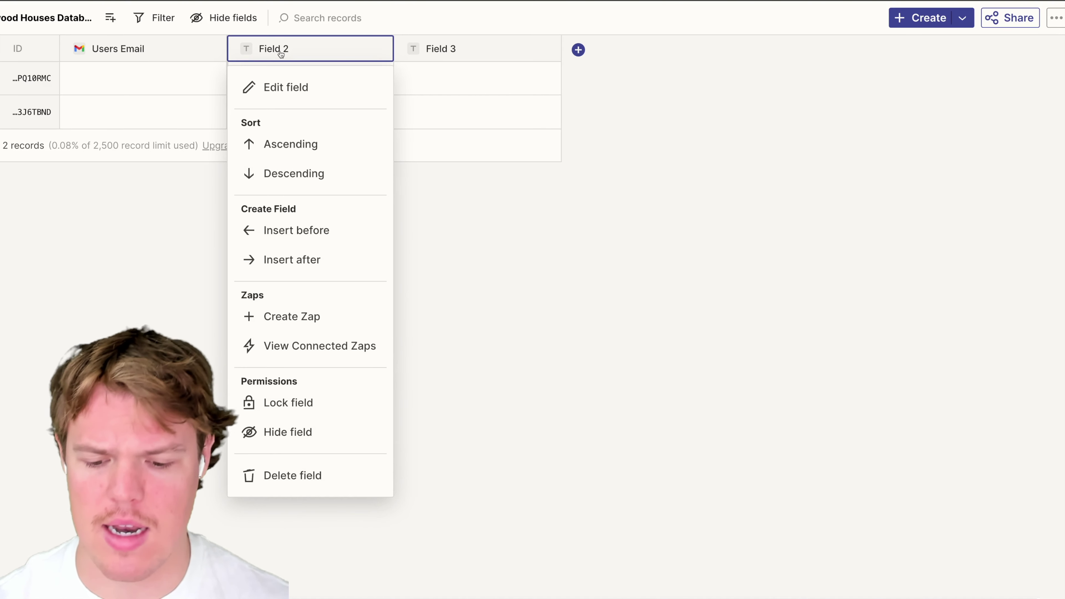
left_click(296, 88)
triple_click(853, 170)
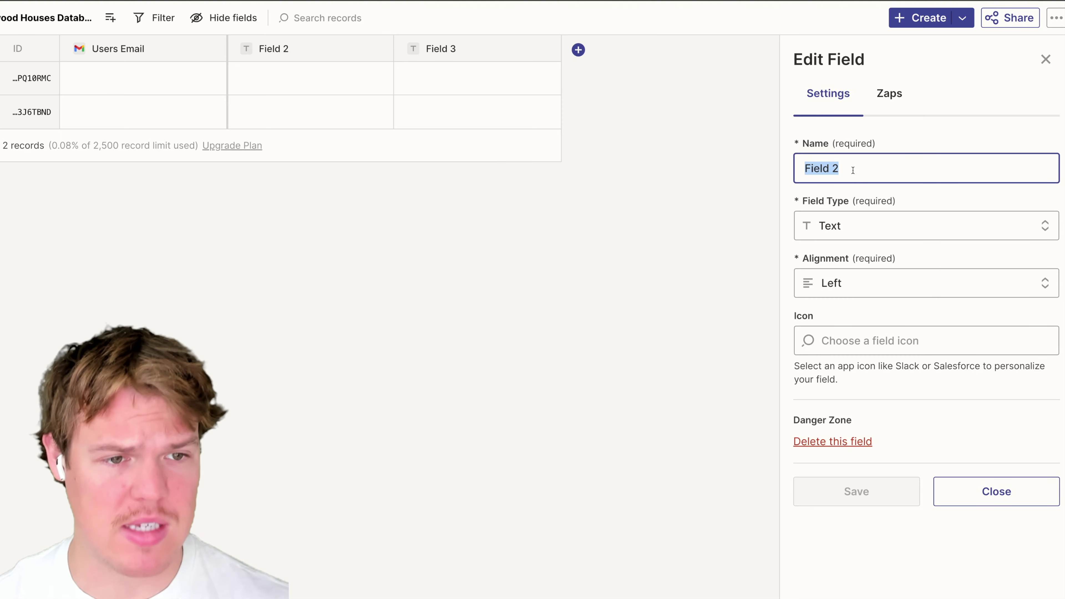
type("Message ID")
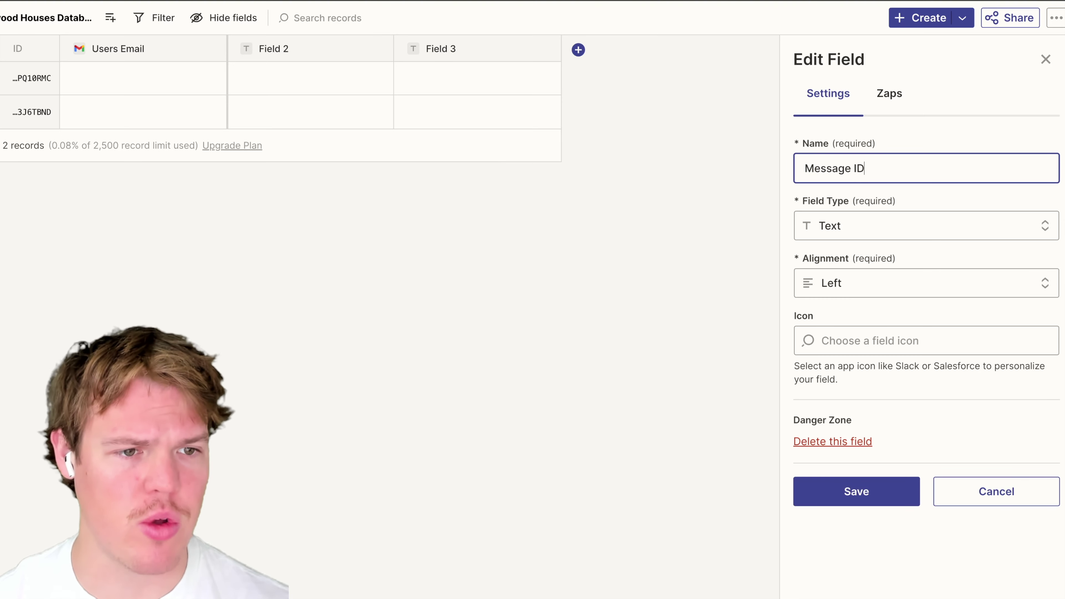
left_click(857, 190)
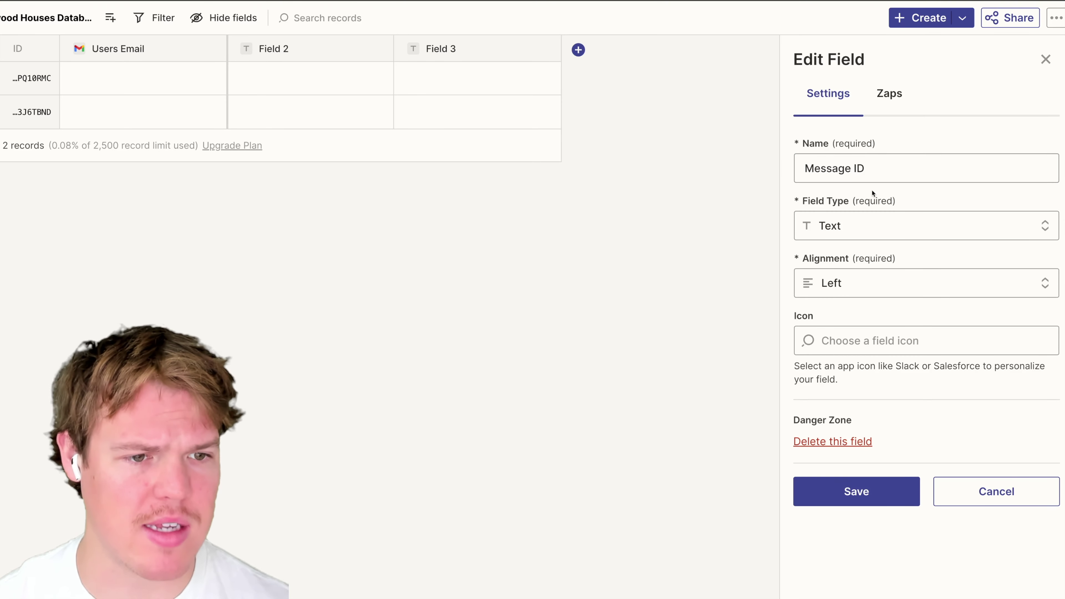
left_click(852, 227)
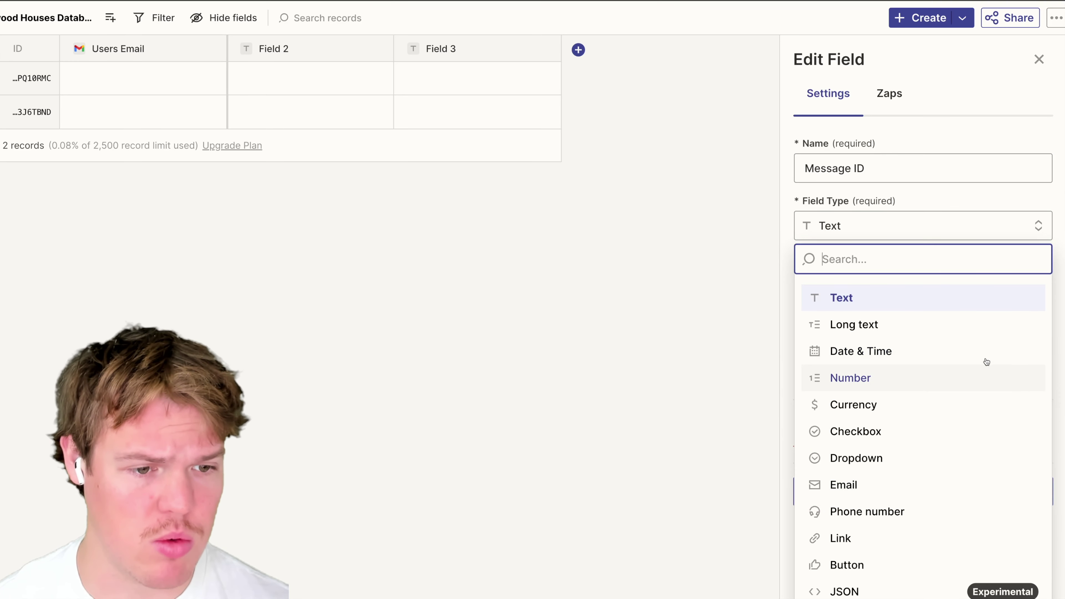
left_click(974, 206)
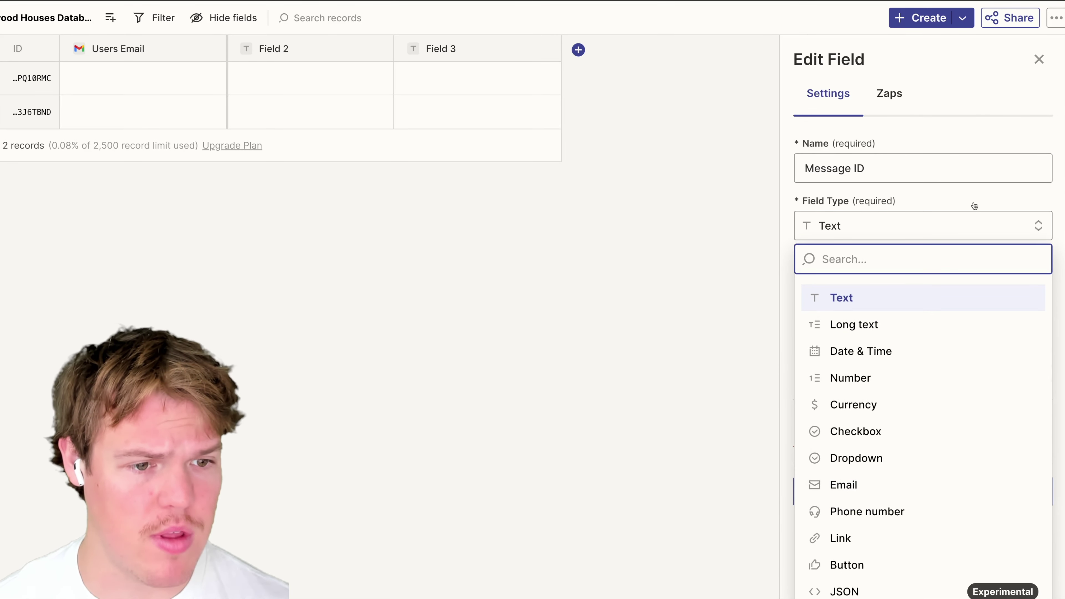
left_click(1058, 201)
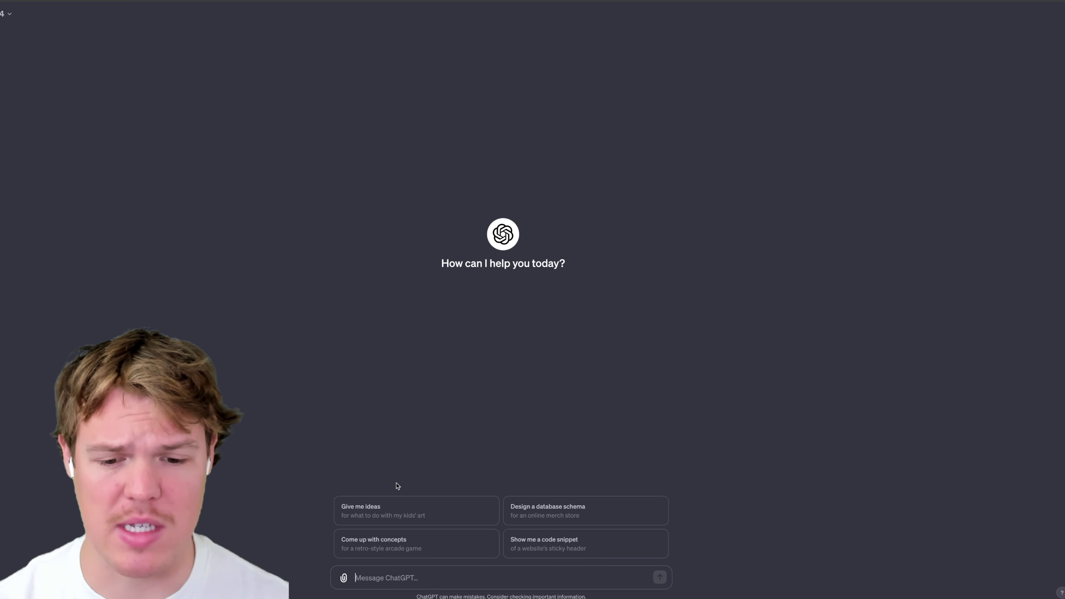
Switch to ChatGPT and send the messages "Hello" and "Tell me how to make pasta" in a new chat
type("Hello")
key("Return")
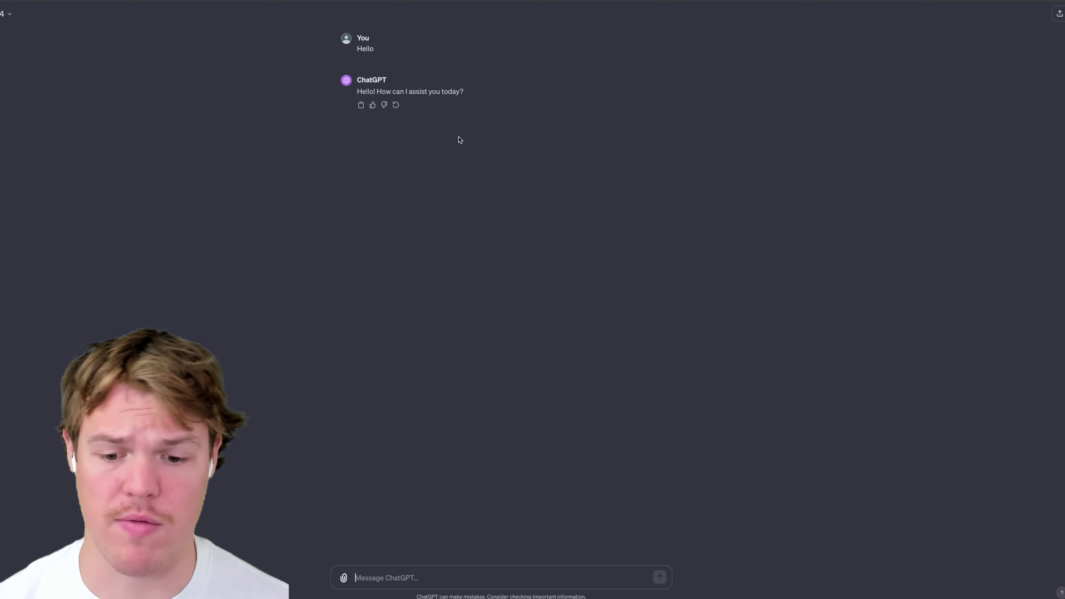
type("Tell me how to make pasta")
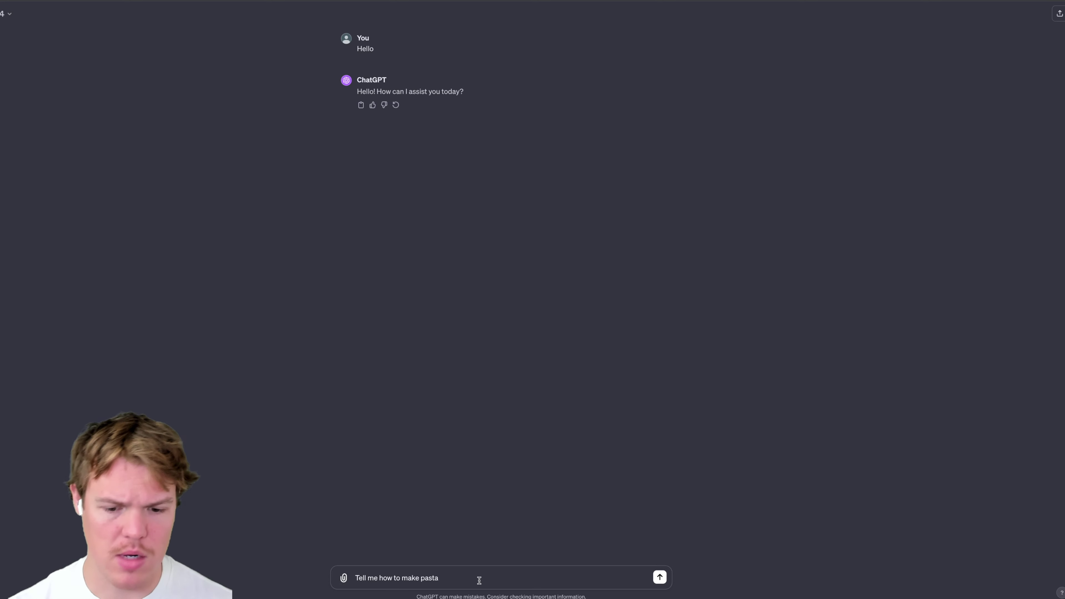
key("Return")
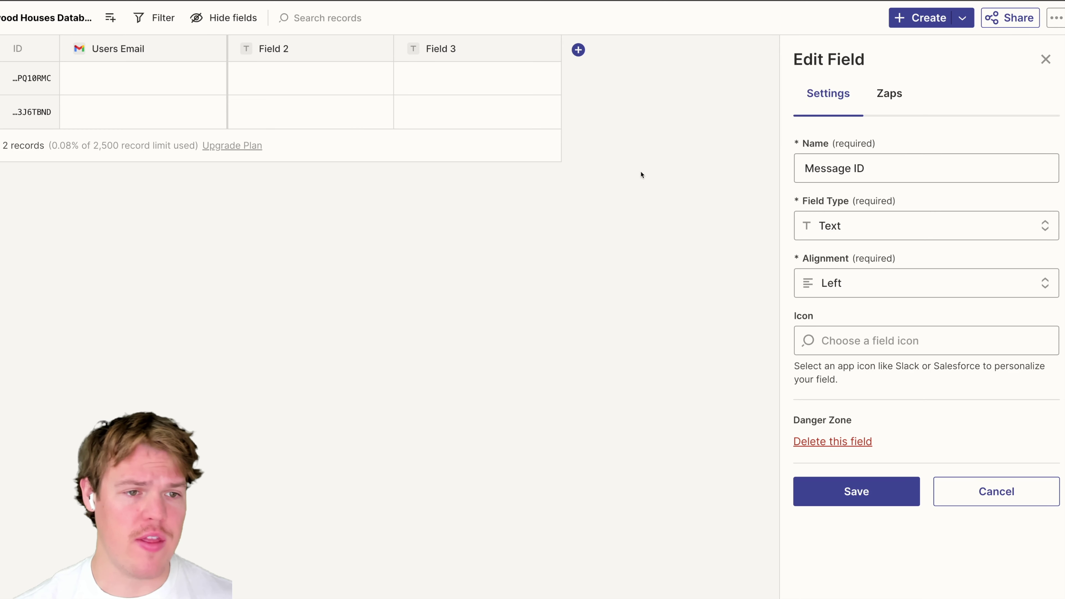
Return to the Zapier table, save the Message ID field and delete Field 3
left_click(864, 170)
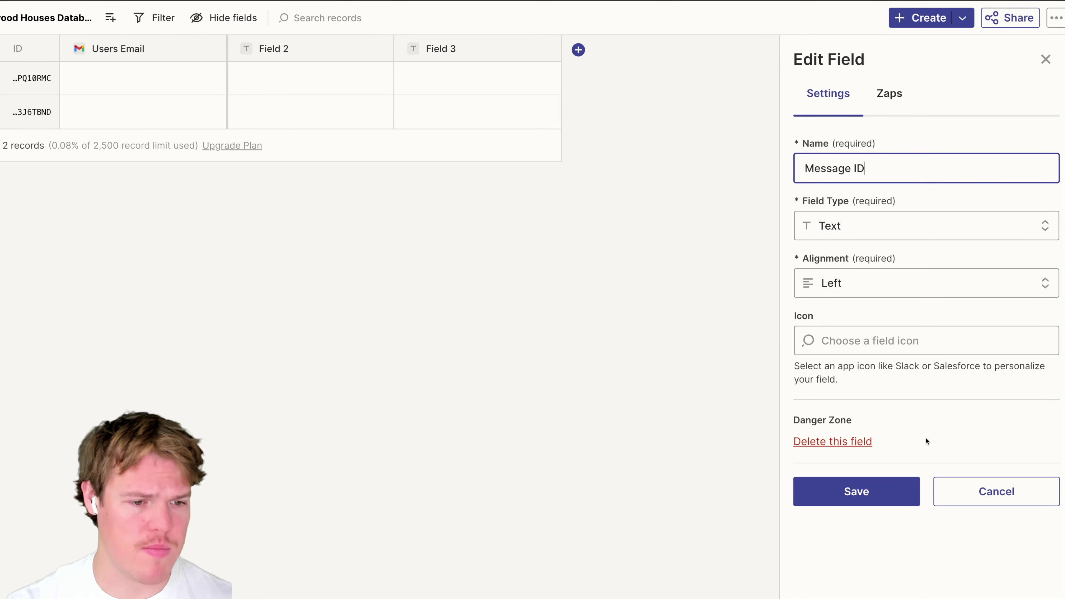
left_click(883, 491)
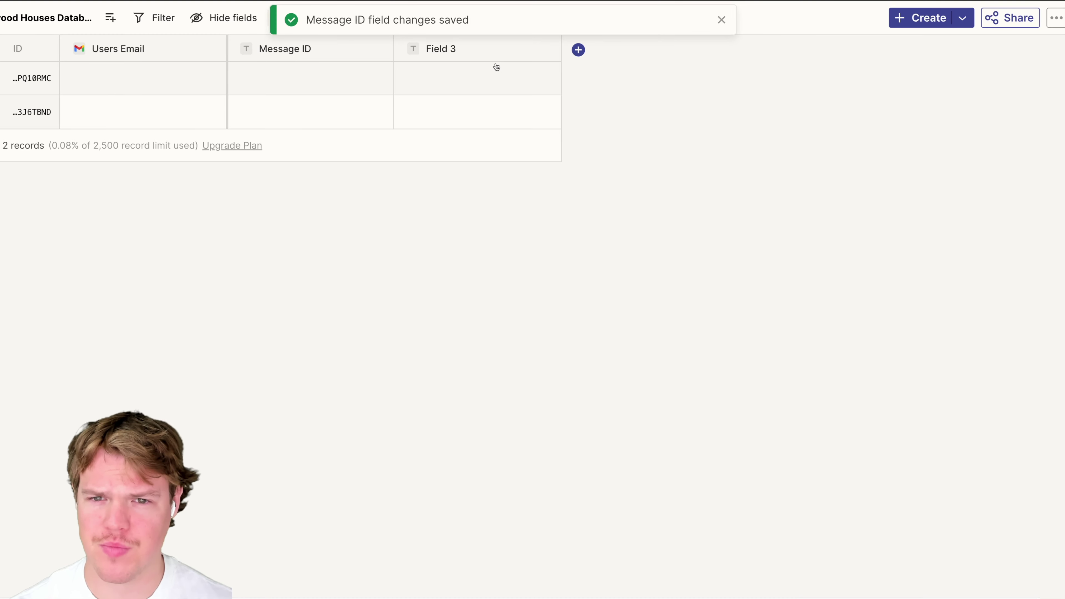
left_click(480, 52)
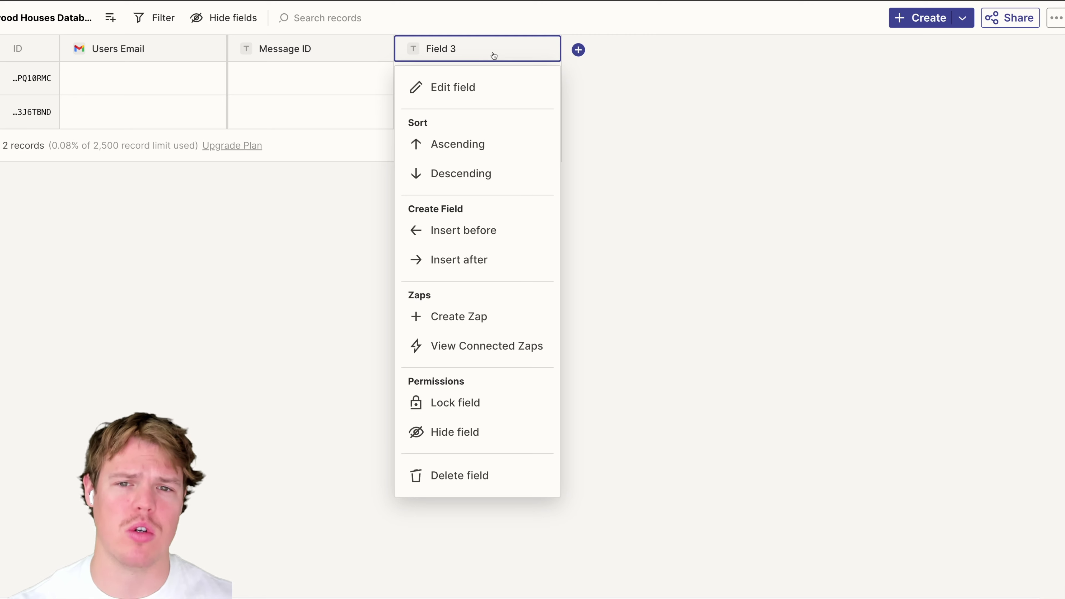
left_click(461, 476)
left_click(485, 345)
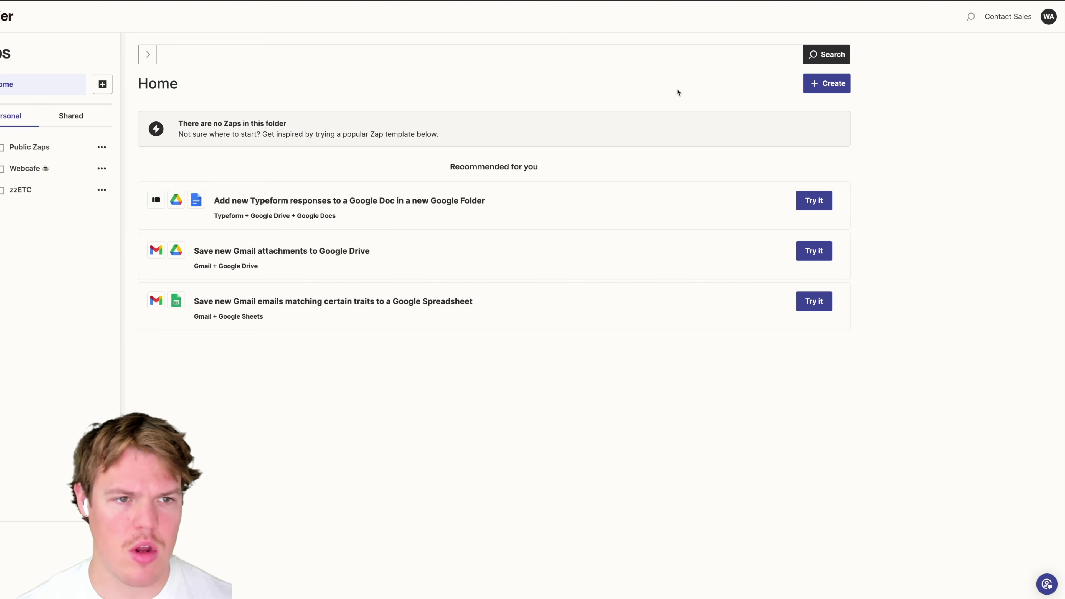
Create a new Zap from the Zaps home page and choose Gmail as its trigger app
left_click(826, 84)
left_click(803, 111)
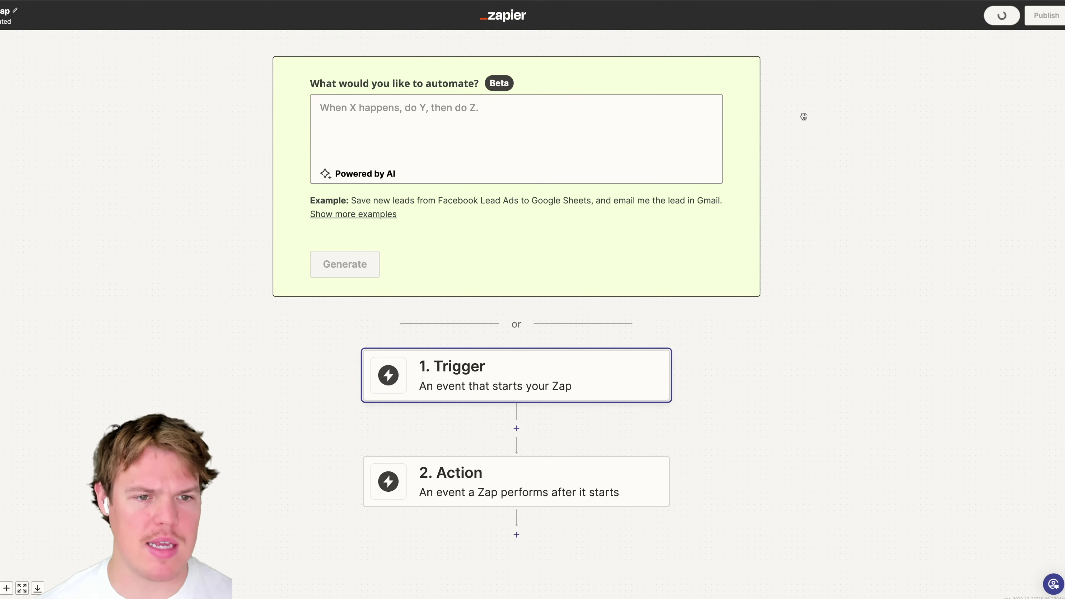
scroll(805, 125, "down", 3)
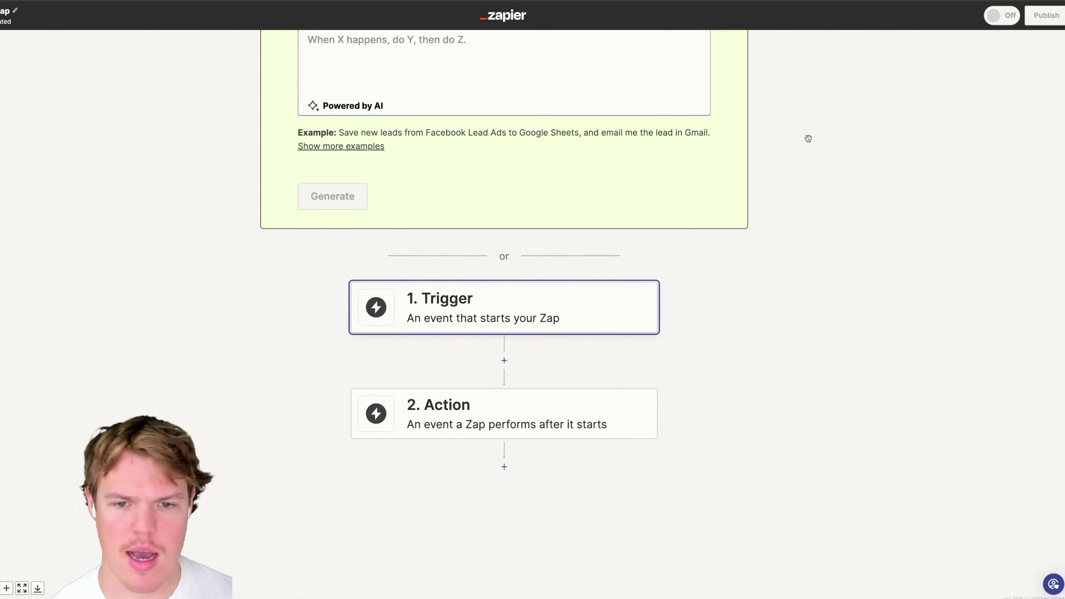
scroll(797, 176, "down", 2)
left_click(599, 248)
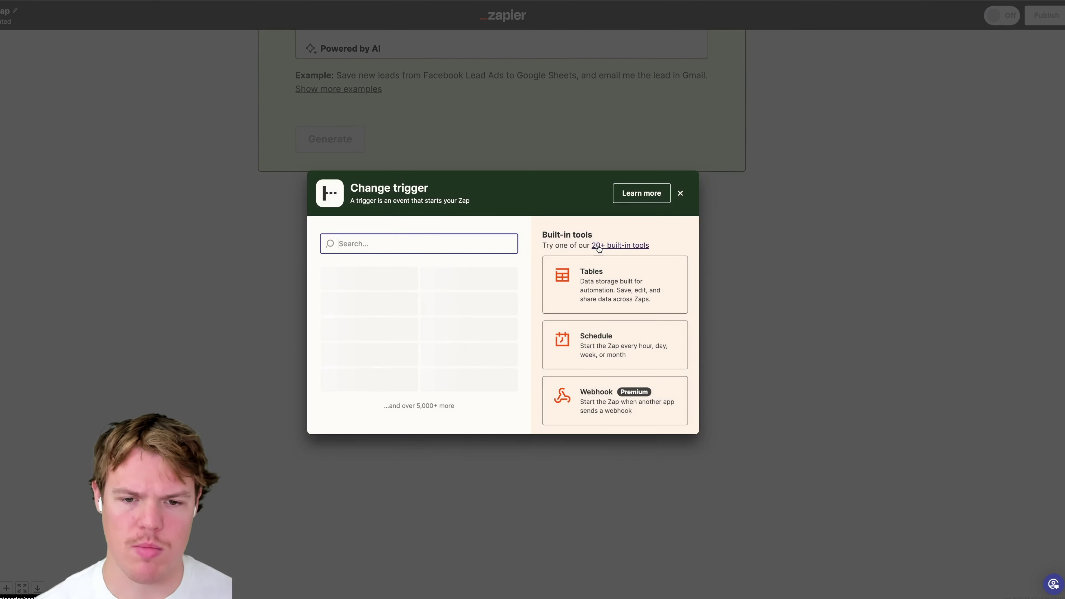
type("gmail")
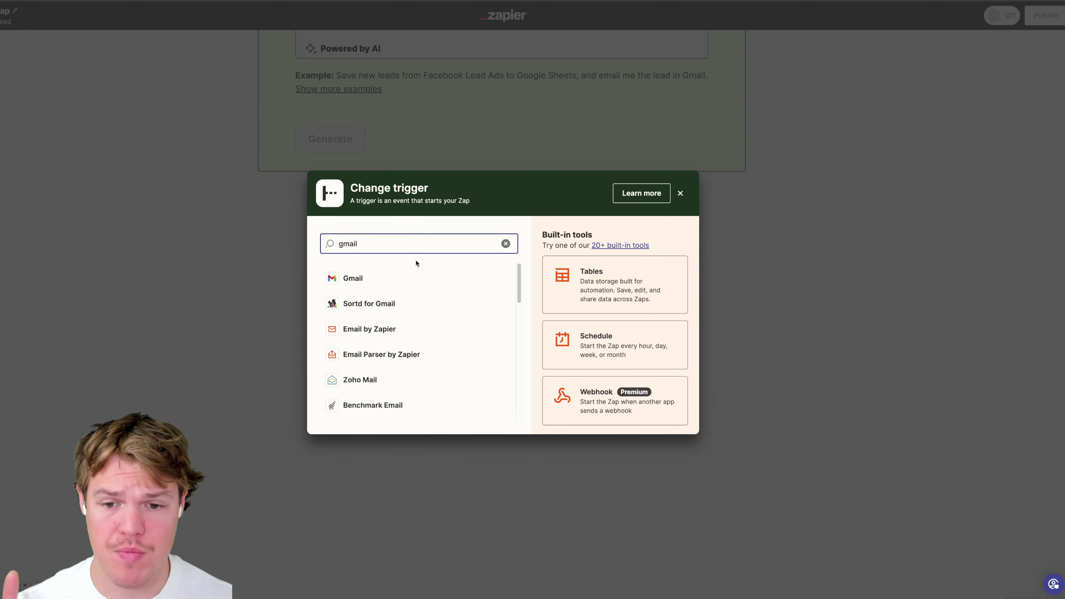
left_click(398, 277)
Set the Gmail trigger event to New Email and choose the connected Gmail account
left_click(704, 152)
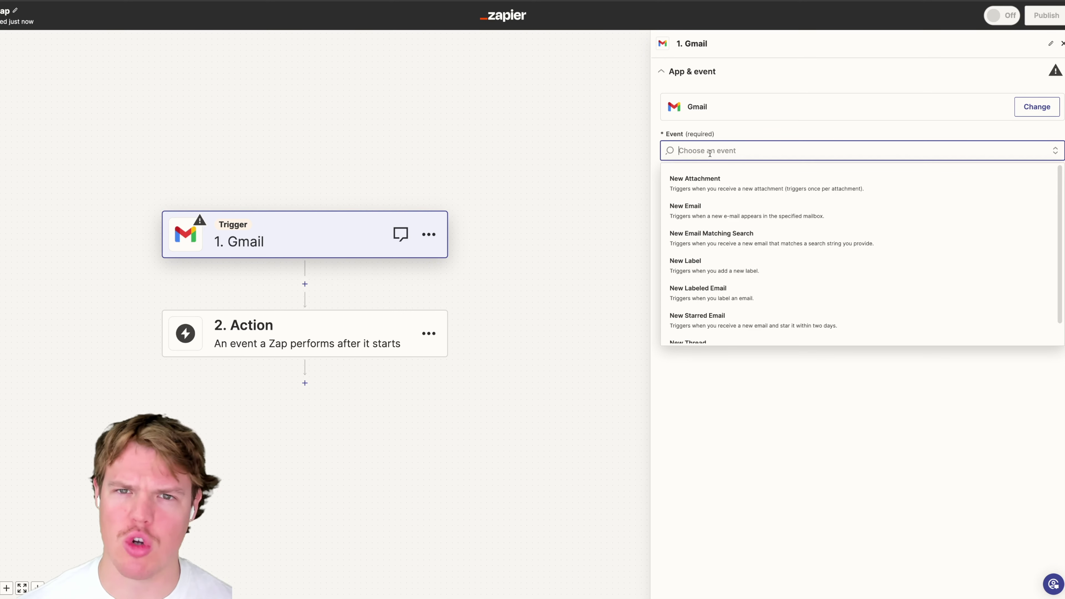
left_click(733, 218)
left_click(1023, 131)
left_click(812, 243)
left_click(698, 201)
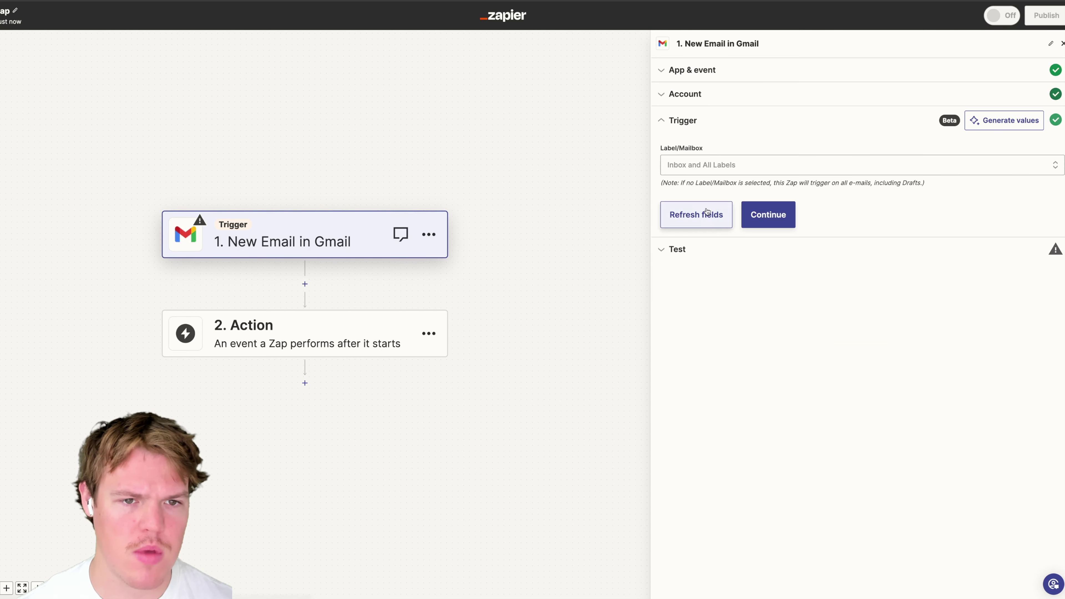
Set the trigger's Label/Mailbox to INBOX and test the trigger
left_click(745, 166)
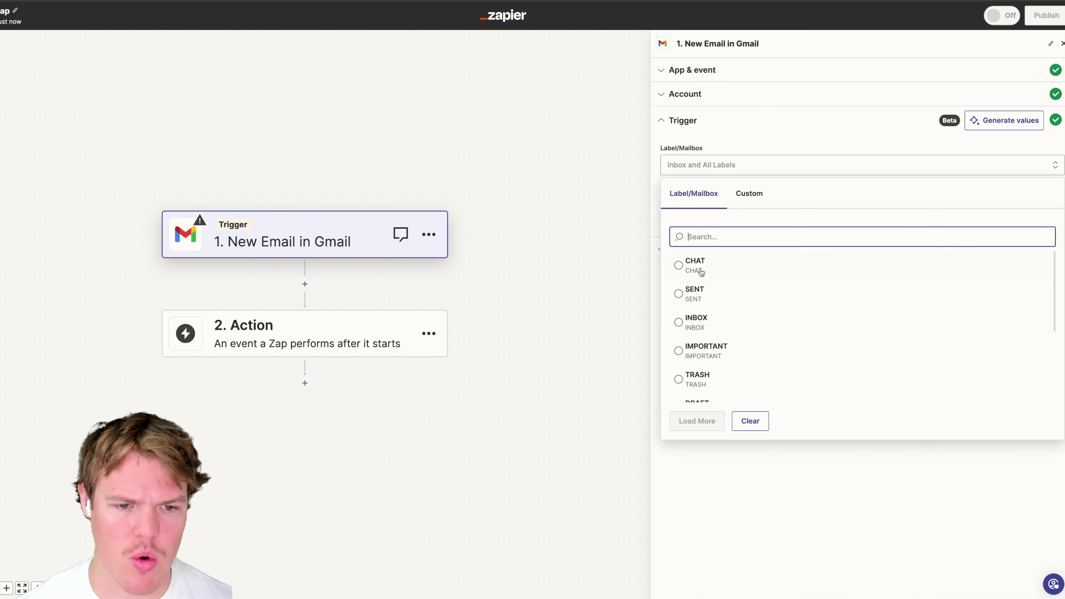
left_click(697, 323)
left_click(787, 219)
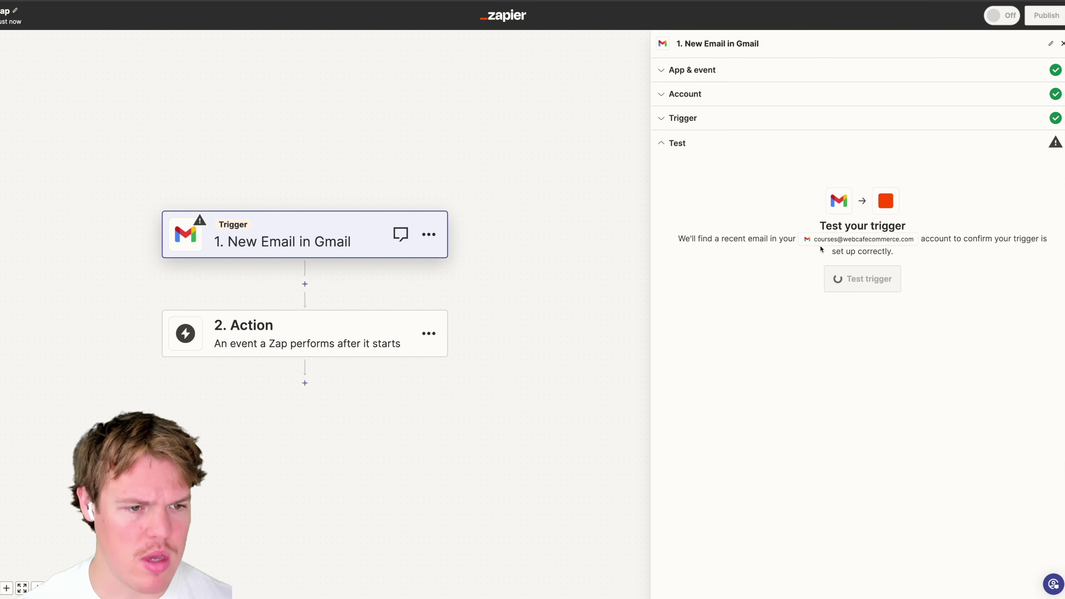
left_click(857, 278)
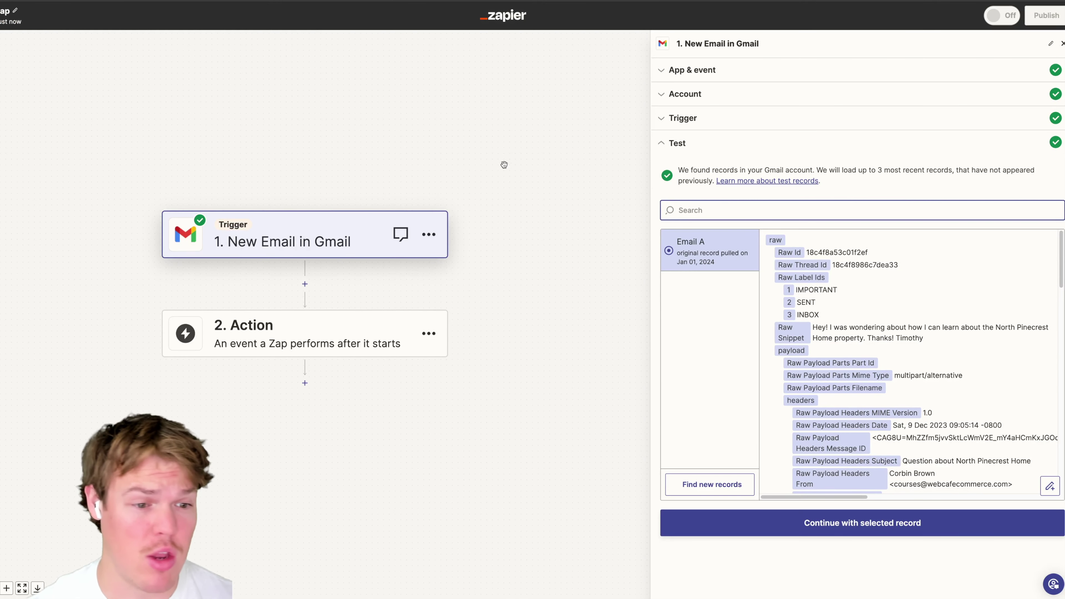
Continue with the Email A record and add a ChatGPT action with the Conversation With Assistant event, using the connected account
left_click(848, 524)
type("chatgpt")
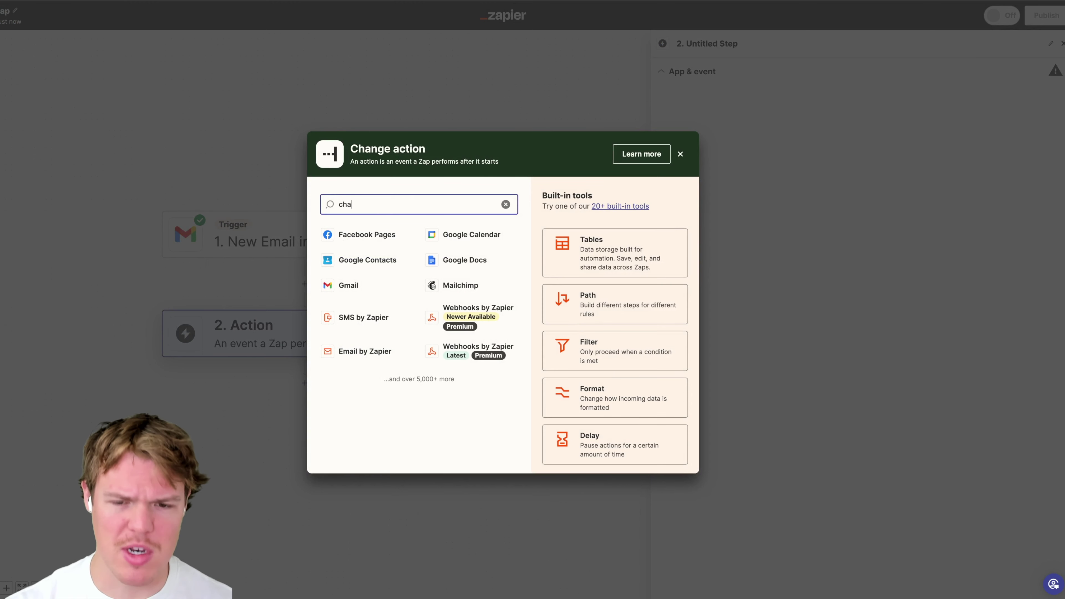
left_click(487, 239)
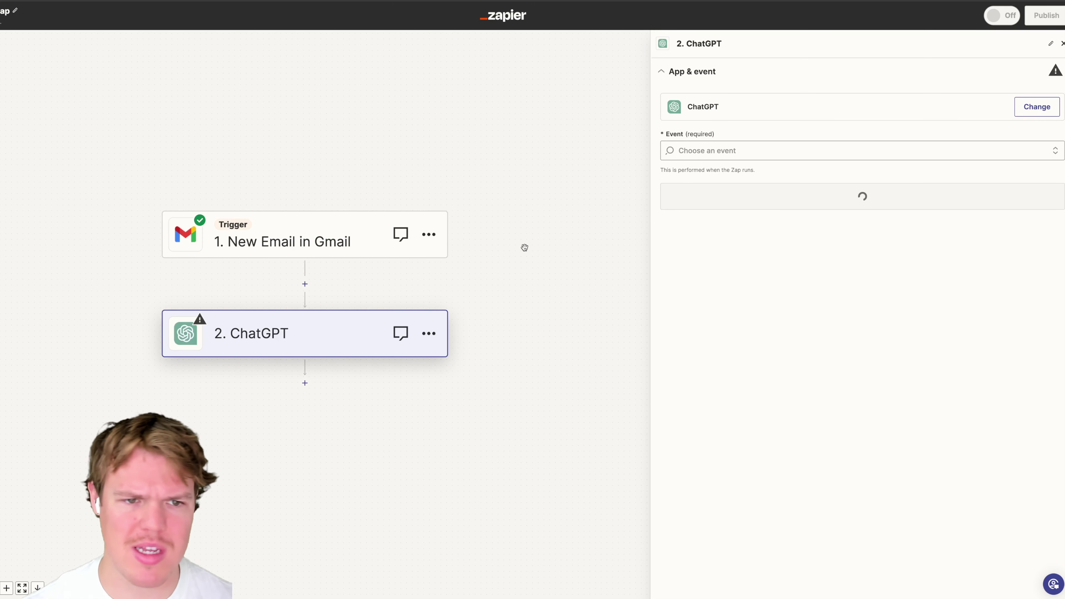
left_click(726, 154)
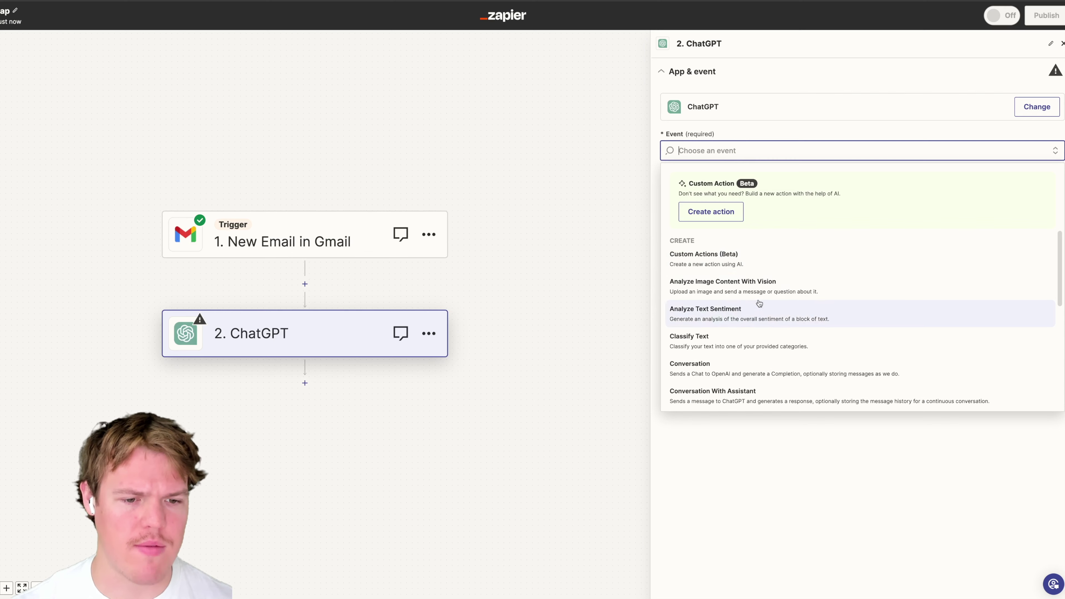
left_click(736, 390)
key("ctrl+equal")
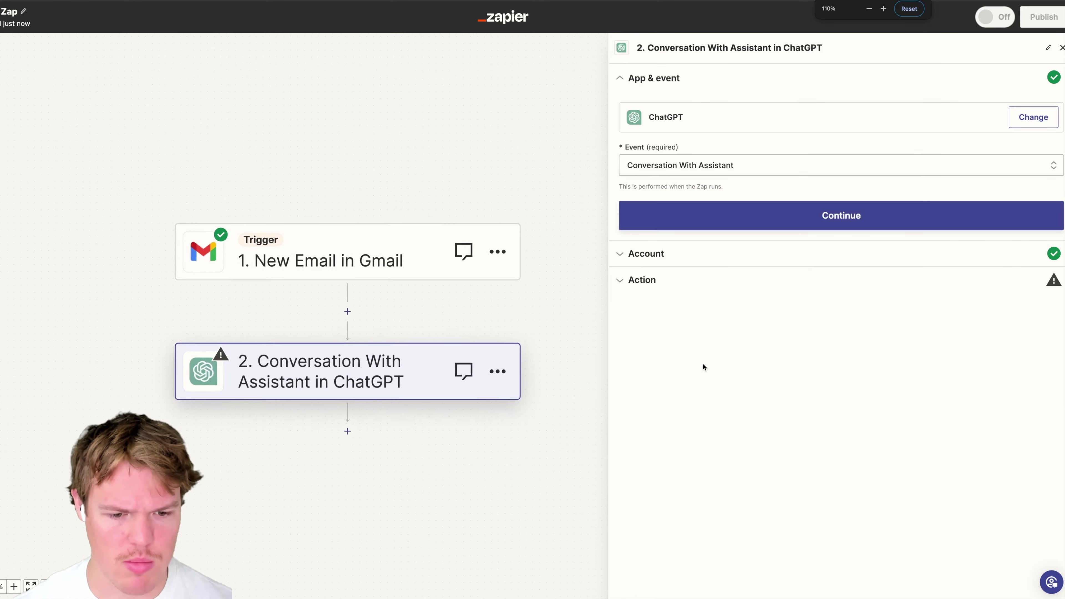
left_click(689, 260)
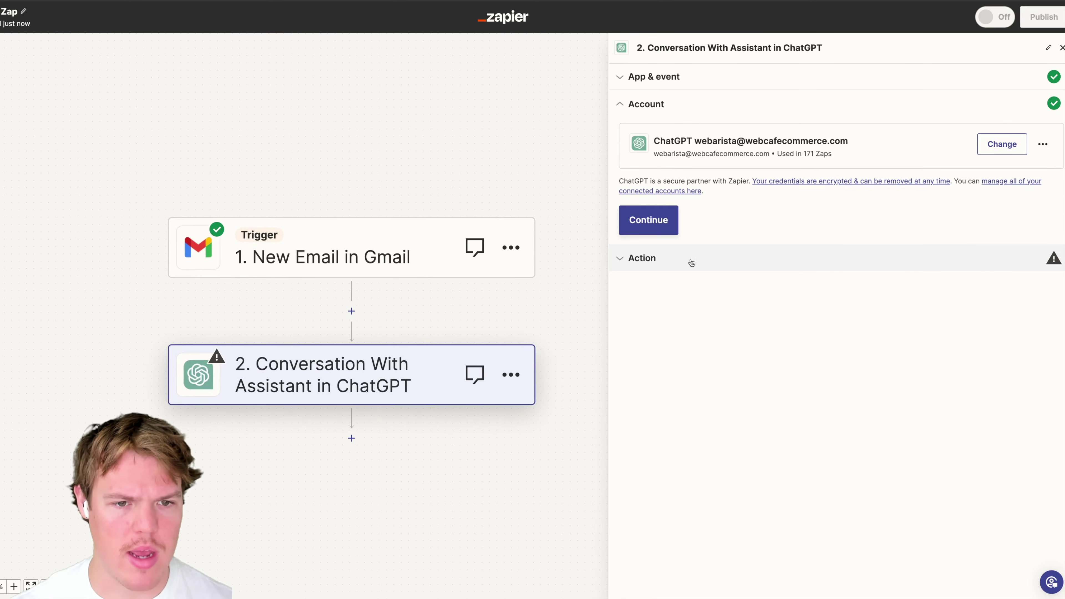
left_click(692, 261)
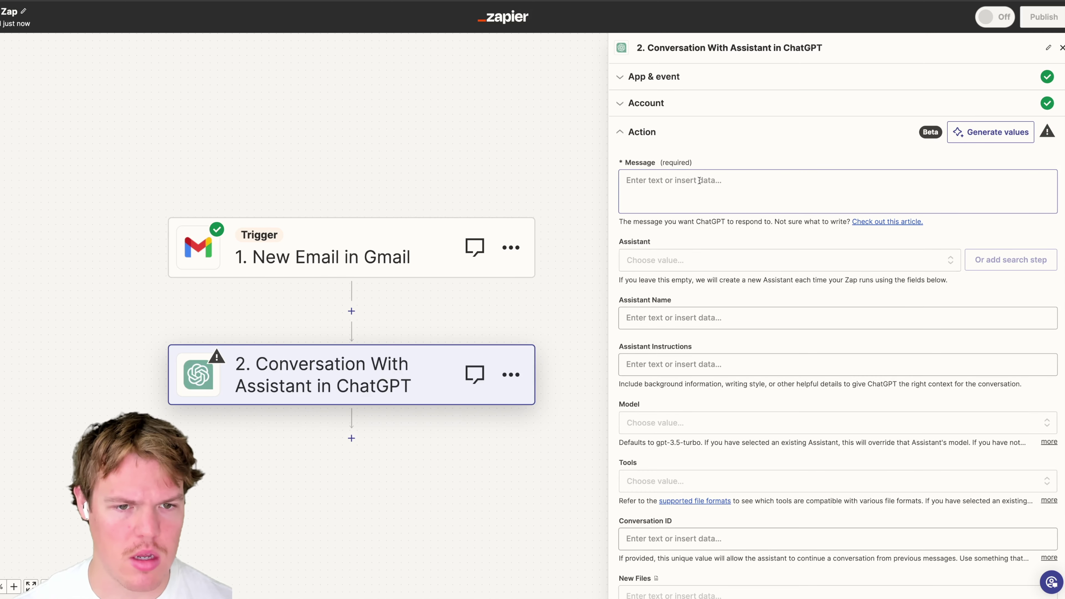
Insert the Gmail trigger's Body Plain data as the Message of the ChatGPT action
left_click(699, 181)
type("Hi")
key("BackSpace")
key("BackSpace")
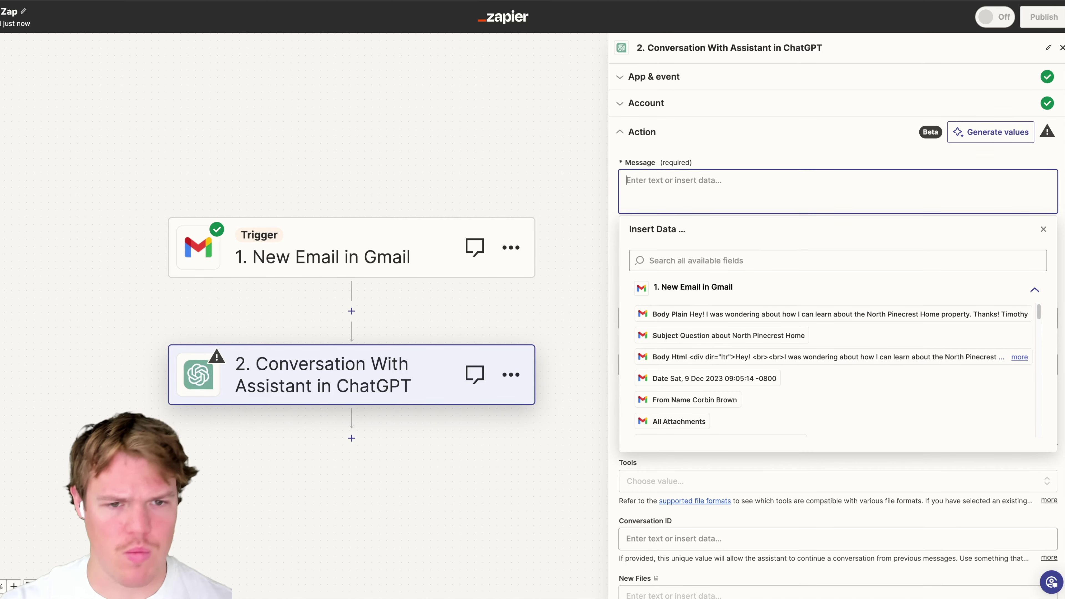
left_click(755, 314)
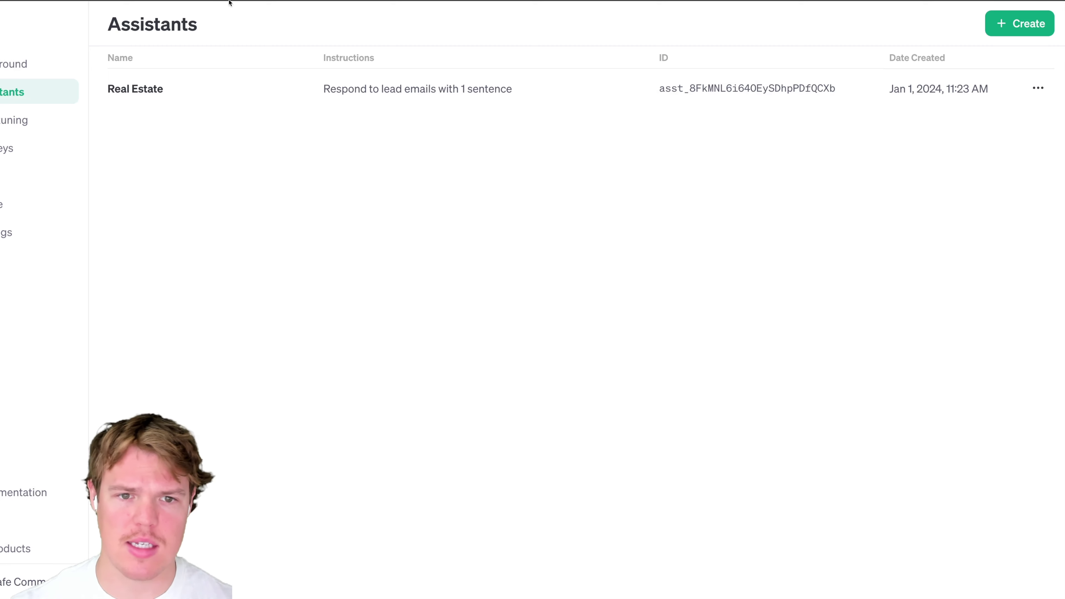
Check the Real Estate assistant on OpenAI's Assistants page and select it as the Assistant in the Zap's ChatGPT action
left_click(135, 88)
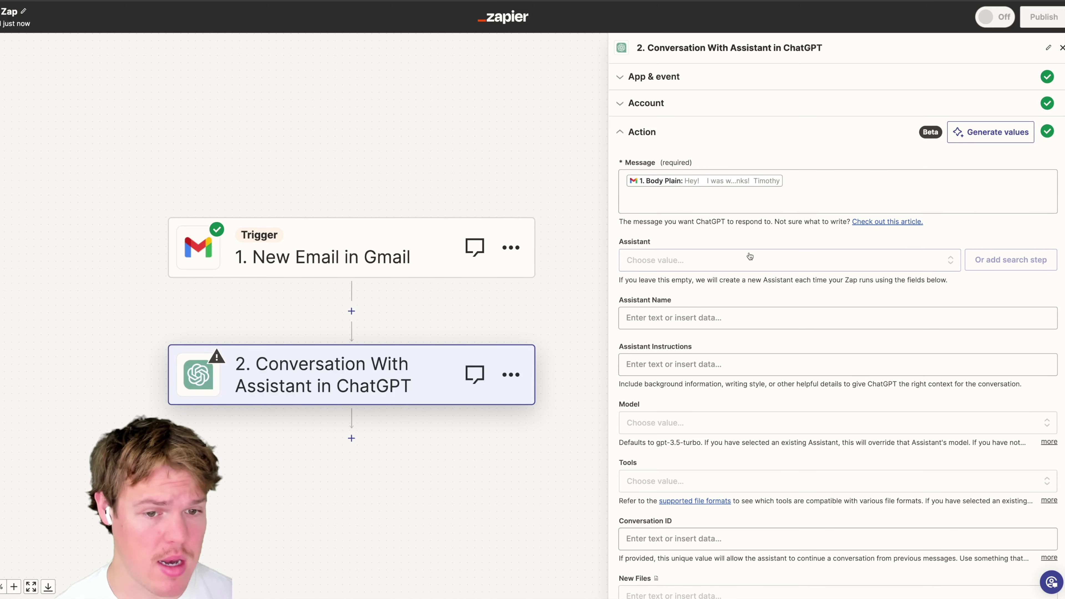
left_click(749, 258)
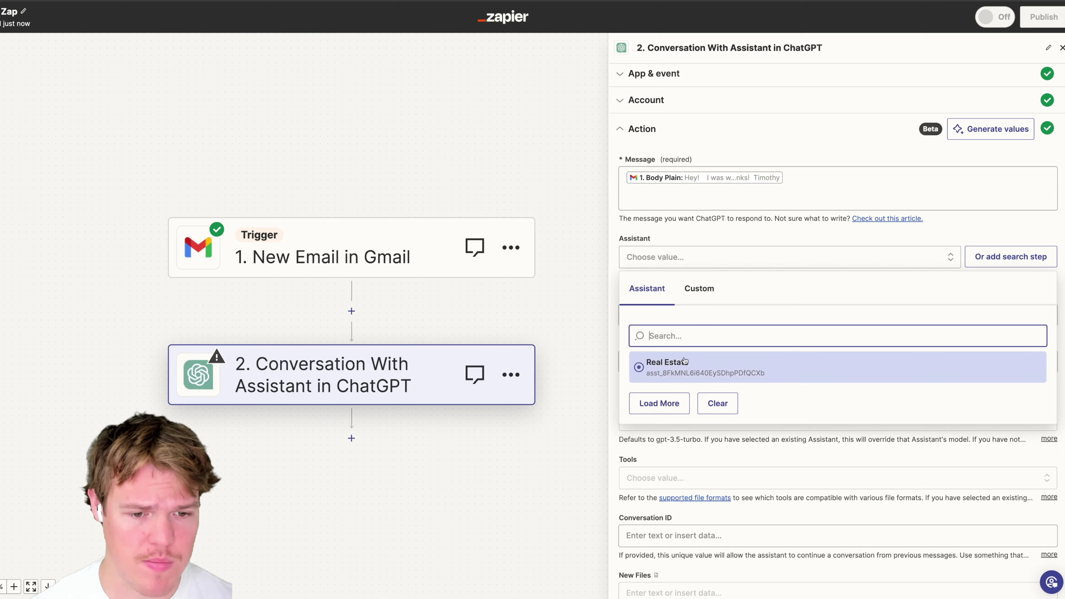
left_click(683, 363)
Continue past the ChatGPT action's remaining optional fields and test the step
scroll(764, 299, "down", 5)
left_click(760, 547)
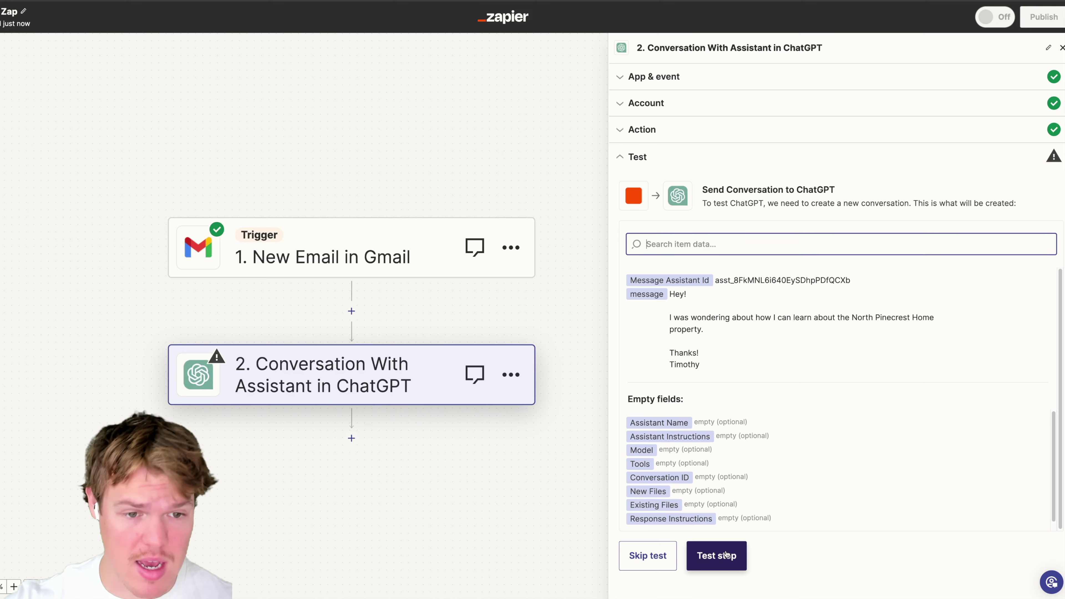
left_click(727, 554)
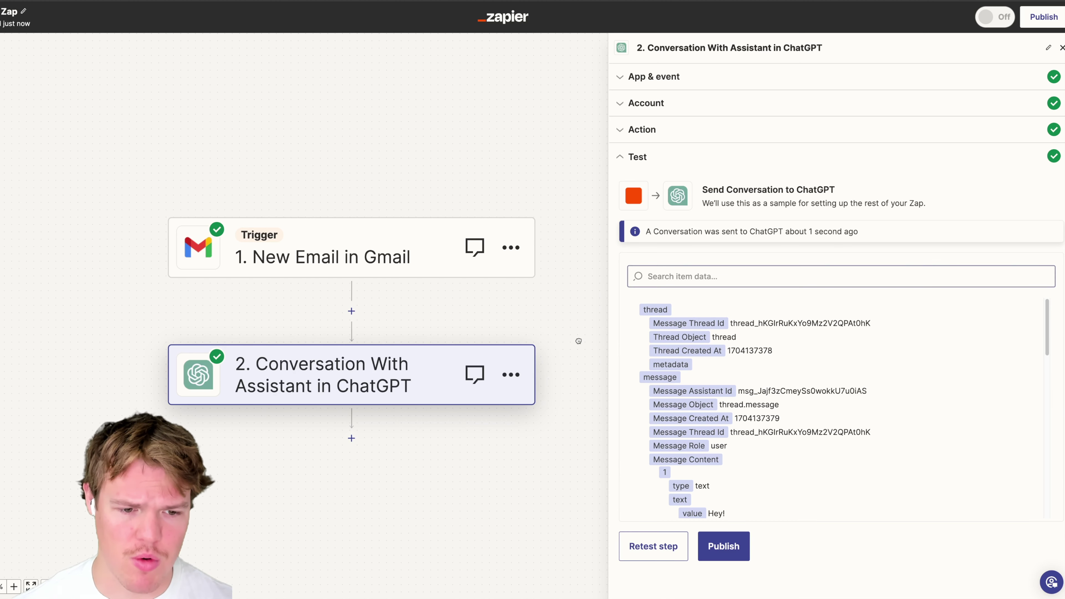
Check the response of the ChatGPT step's test and duplicate the Conversation With Assistant step
scroll(748, 455, "down", 10)
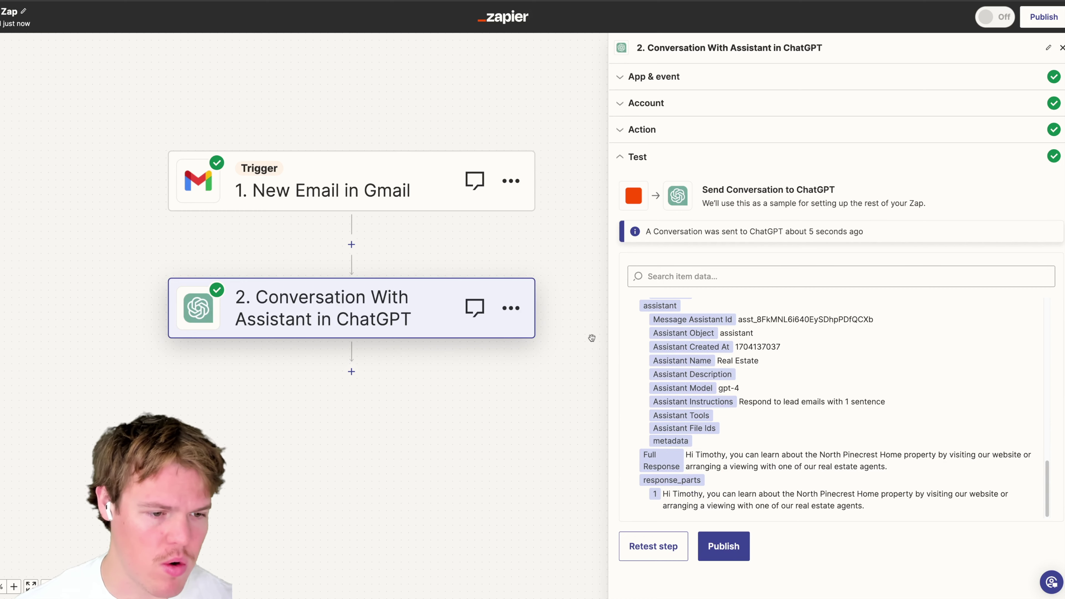
left_click(511, 307)
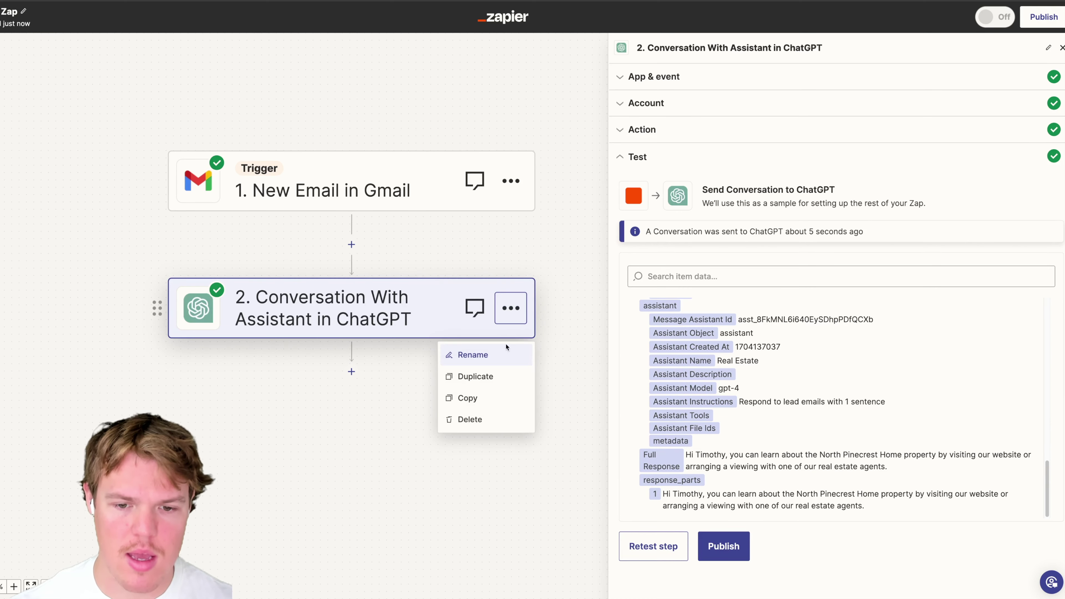
left_click(490, 376)
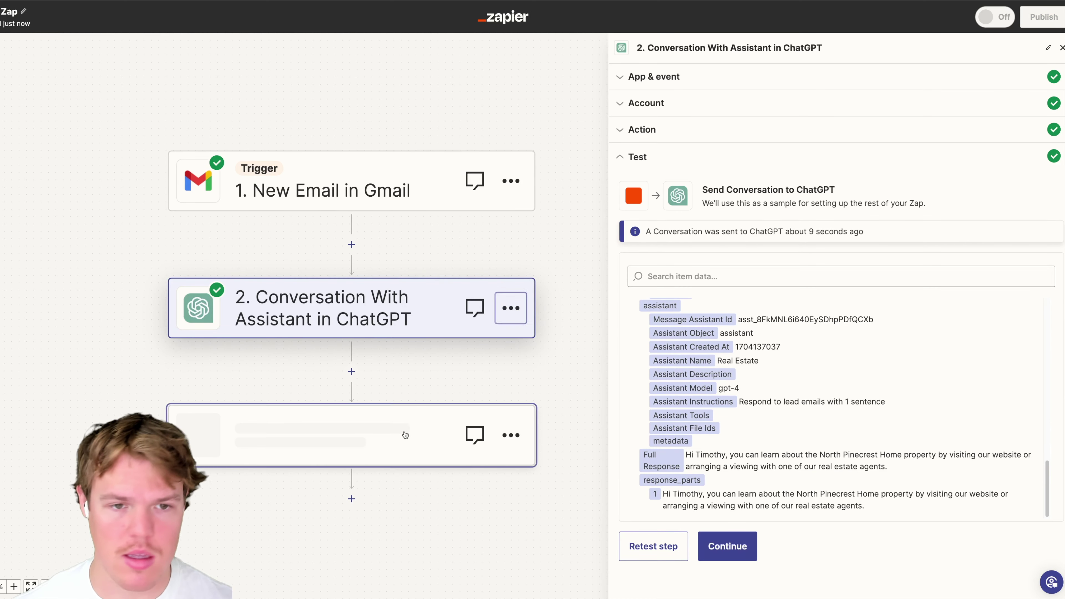
Insert step 2's Message Id as the Conversation ID in the duplicated ChatGPT action
left_click(684, 130)
scroll(738, 304, "down", 5)
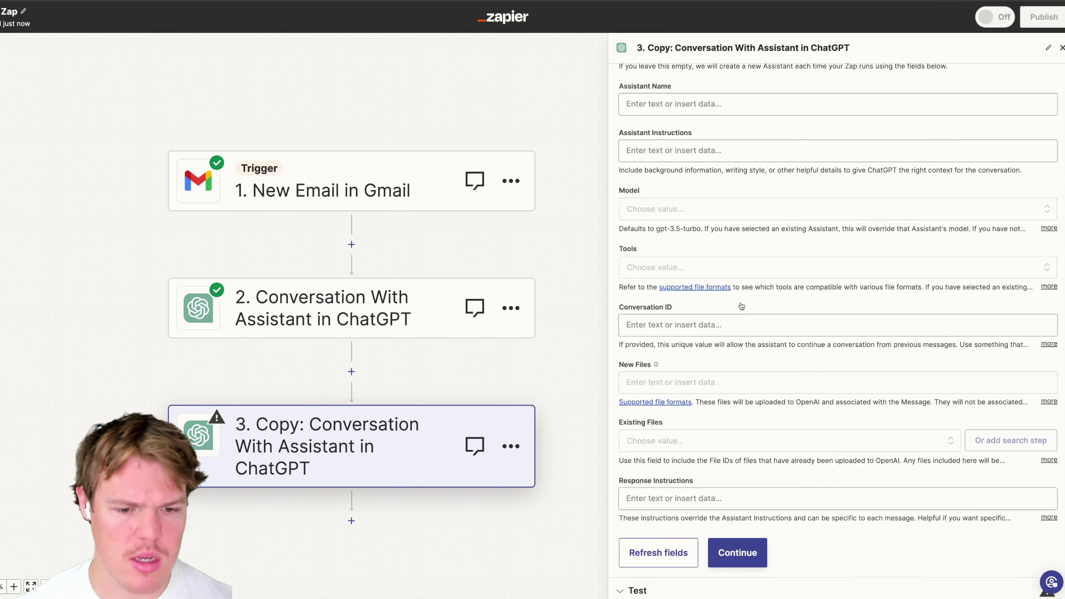
left_click(719, 327)
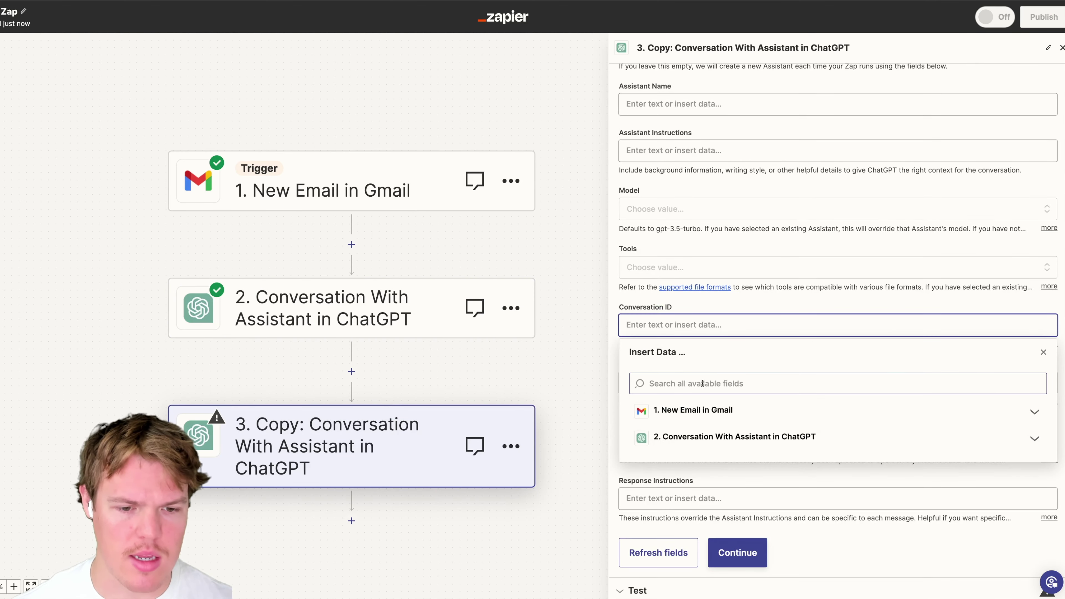
left_click(702, 384)
type("msg")
scroll(749, 481, "down", 2)
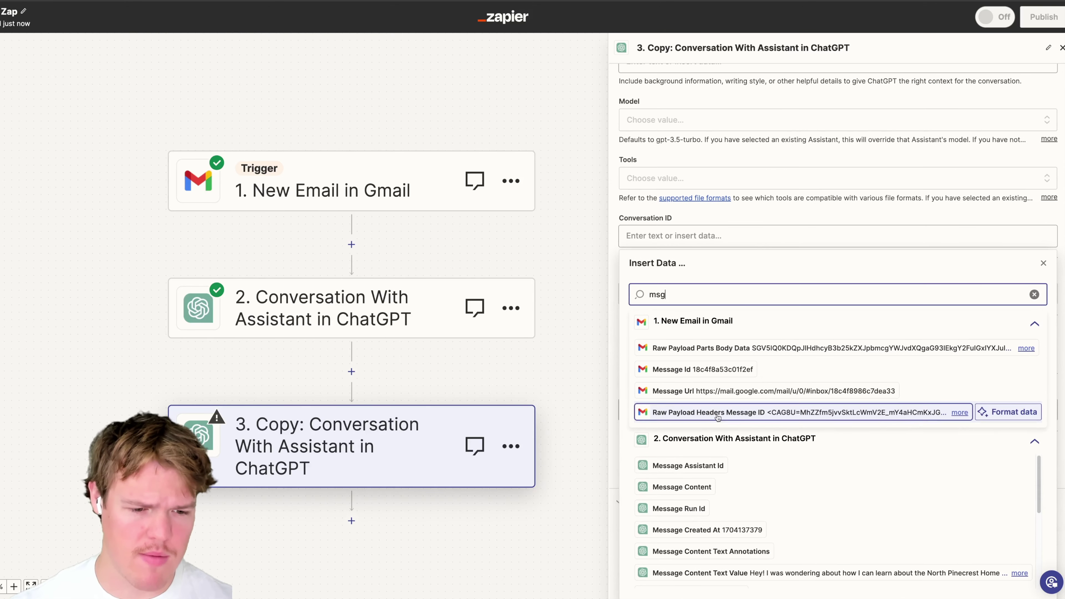
scroll(749, 482, "down", 3)
left_click(750, 472)
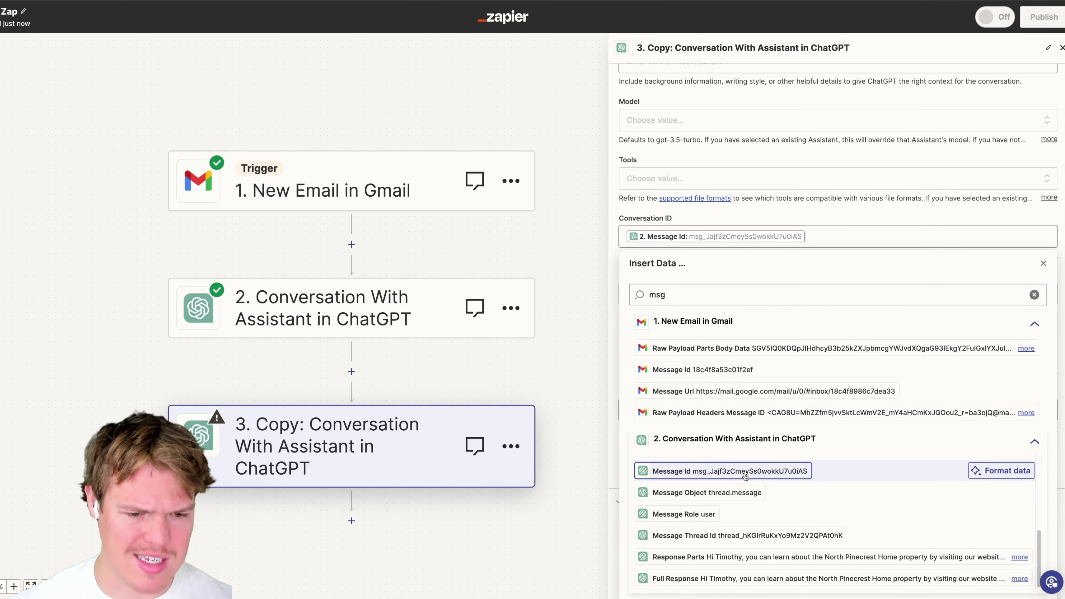
Replace the duplicated action's Message with "Hello wanting to see about a house in miami called Flamigo go go"
scroll(799, 239, "up", 10)
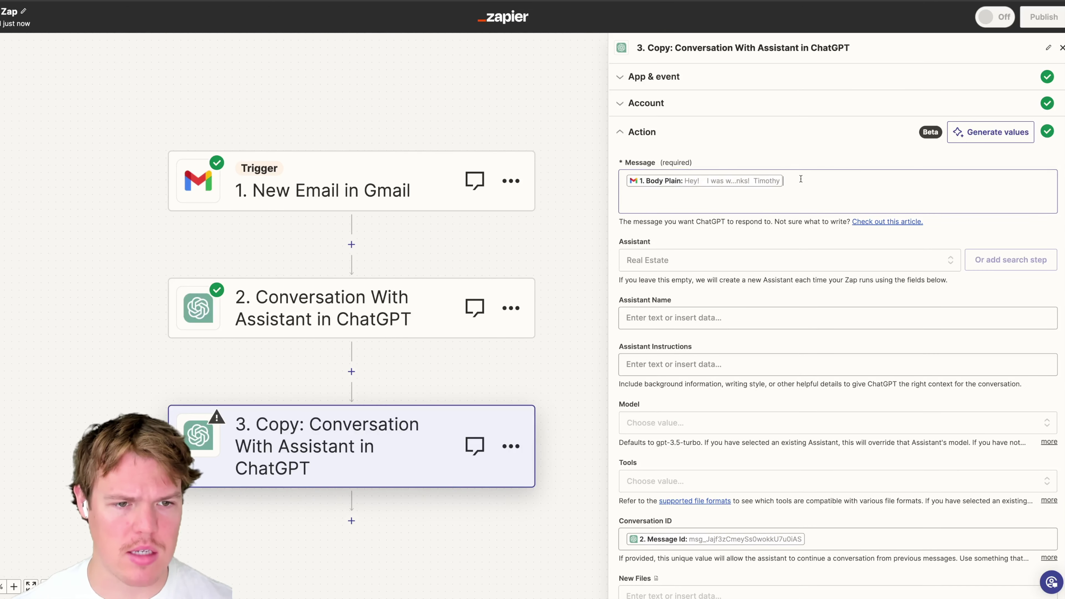
left_click(790, 181)
key("BackSpace")
type("What was the")
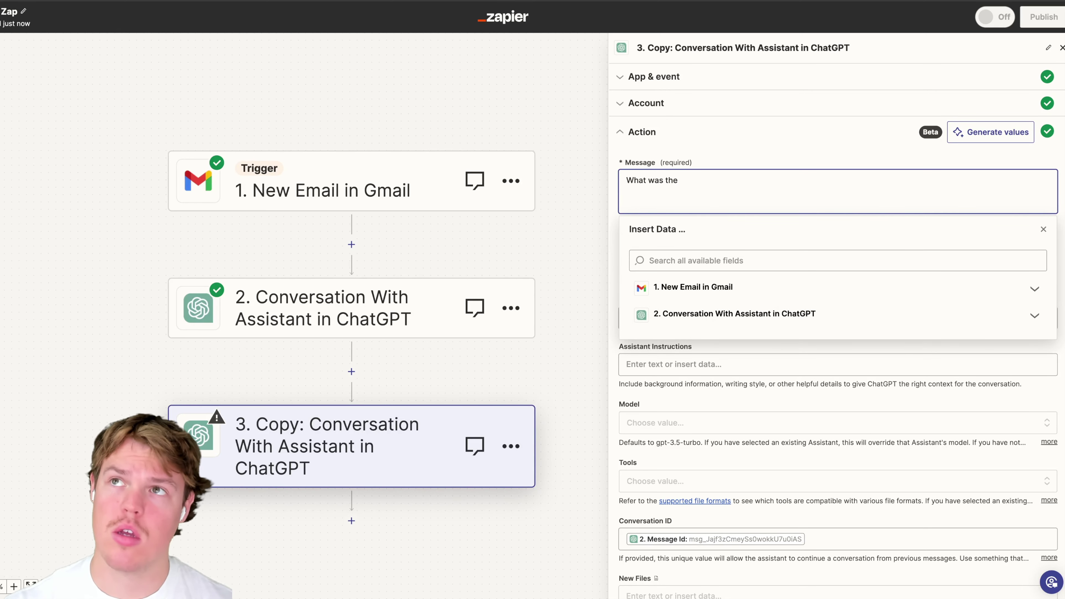
key("super+a")
key("BackSpace")
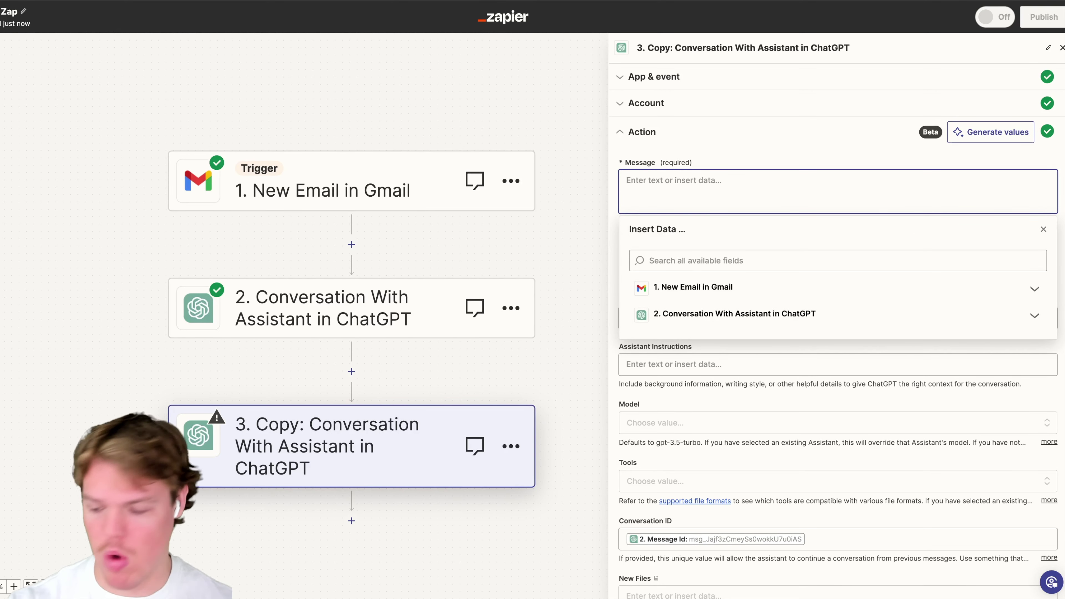
type("Tel")
key("BackSpace")
key("BackSpace")
type("He")
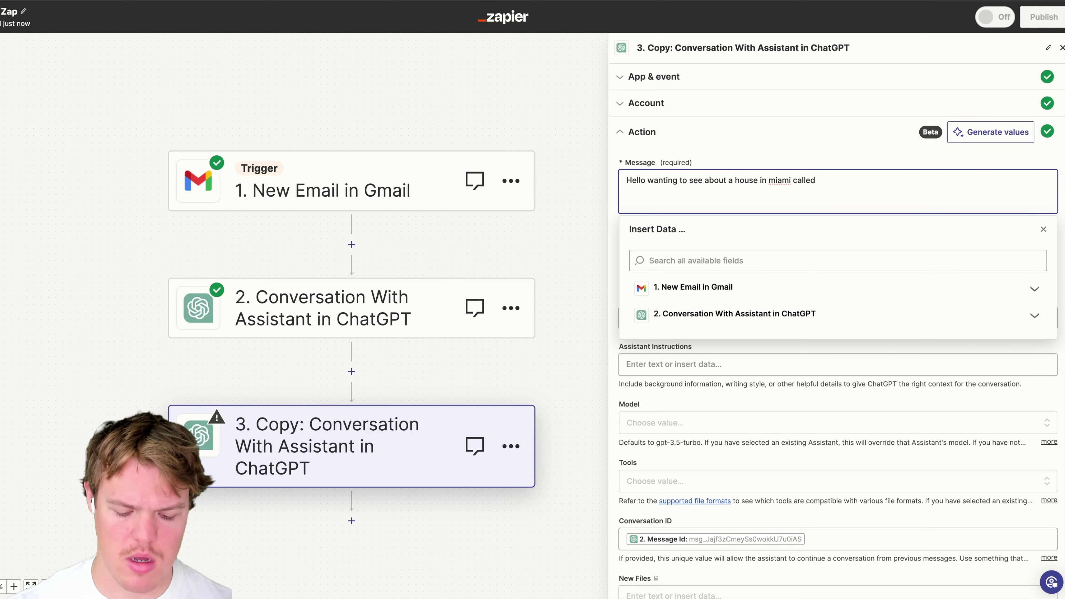
type("go go go")
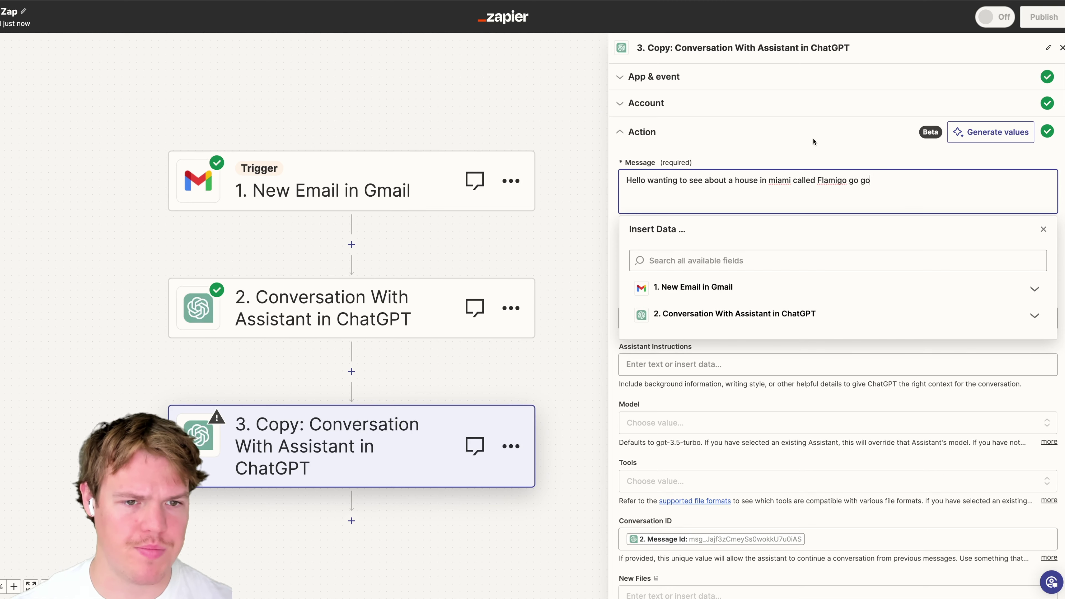
left_click(813, 138)
Continue past the remaining fields, test the duplicated ChatGPT step and examine its Full Response
scroll(837, 335, "down", 5)
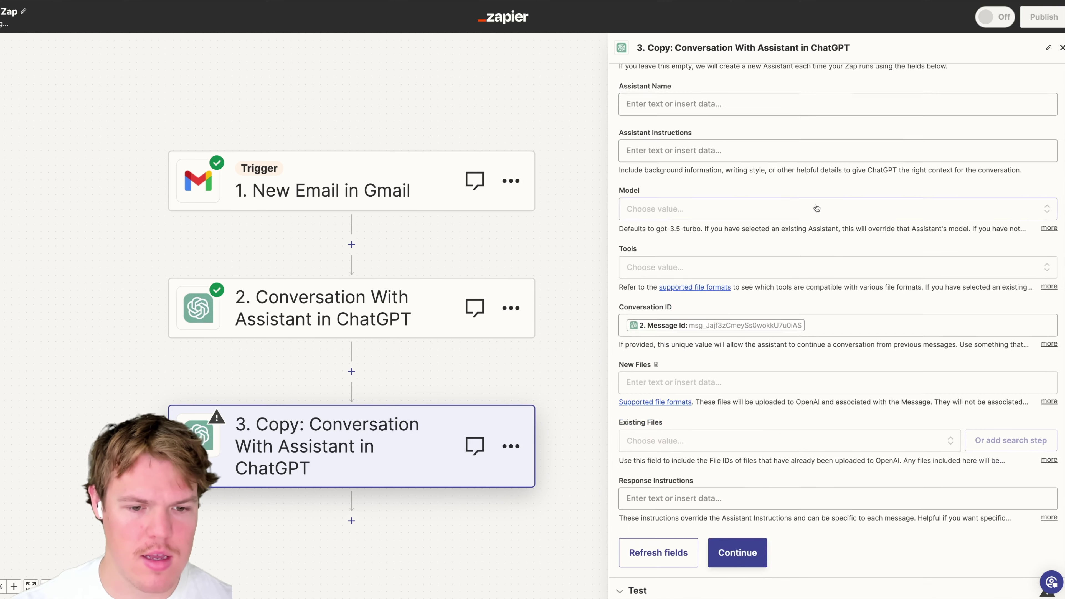
left_click(750, 562)
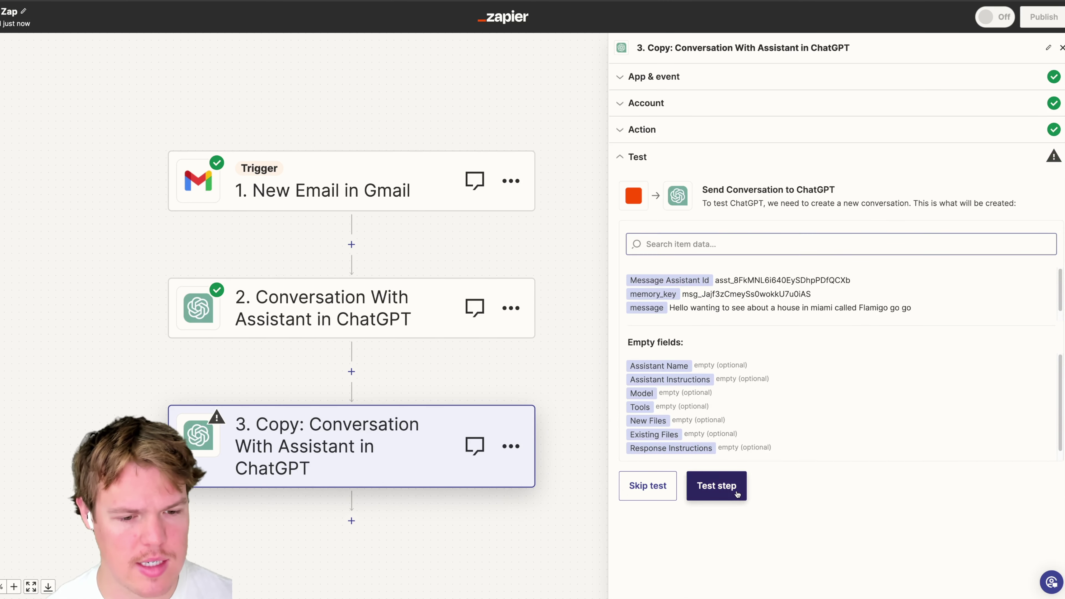
left_click(736, 491)
scroll(718, 360, "down", 10)
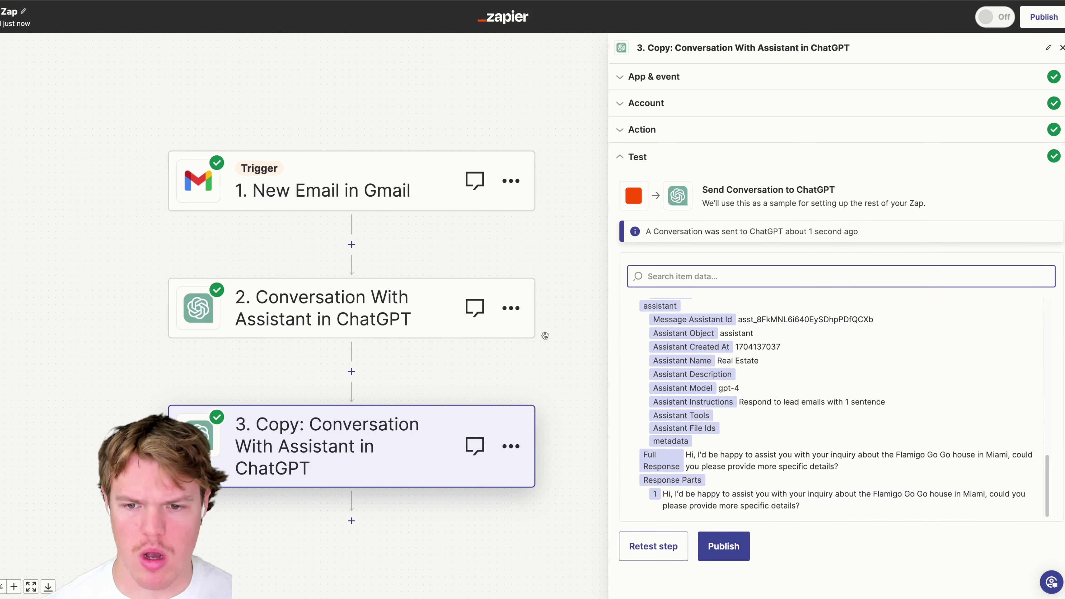
Check the action settings of step 2 and duplicate the step 3 ChatGPT copy
left_click(405, 305)
left_click(643, 289)
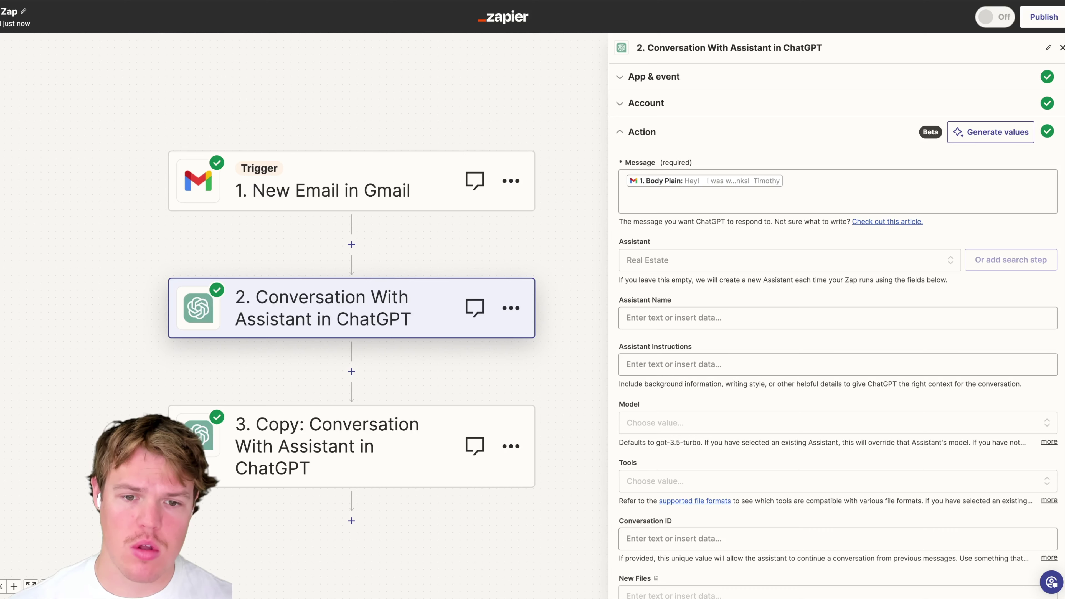
scroll(435, 421, "down", 2)
left_click(511, 394)
left_click(479, 475)
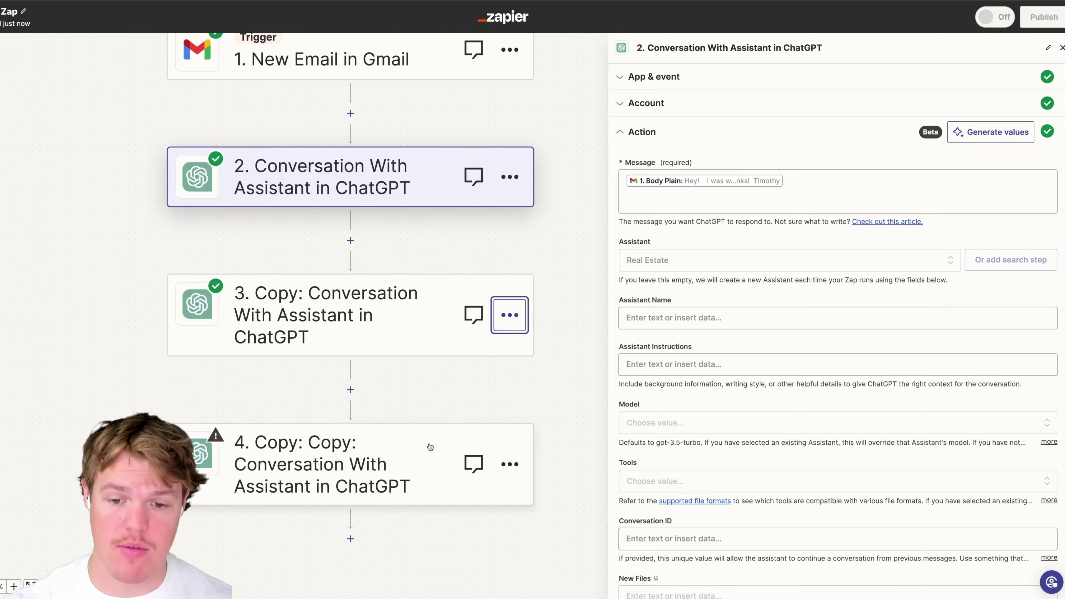
Replace the Message in the step 4 ChatGPT copy with "What was the first message in this chat"
left_click(419, 447)
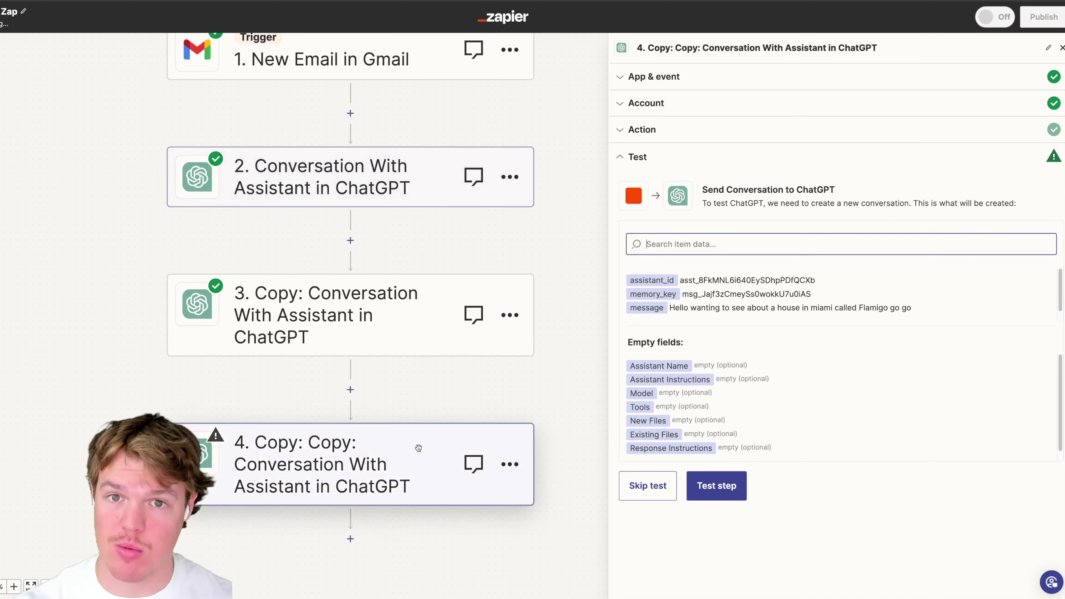
left_click(681, 133)
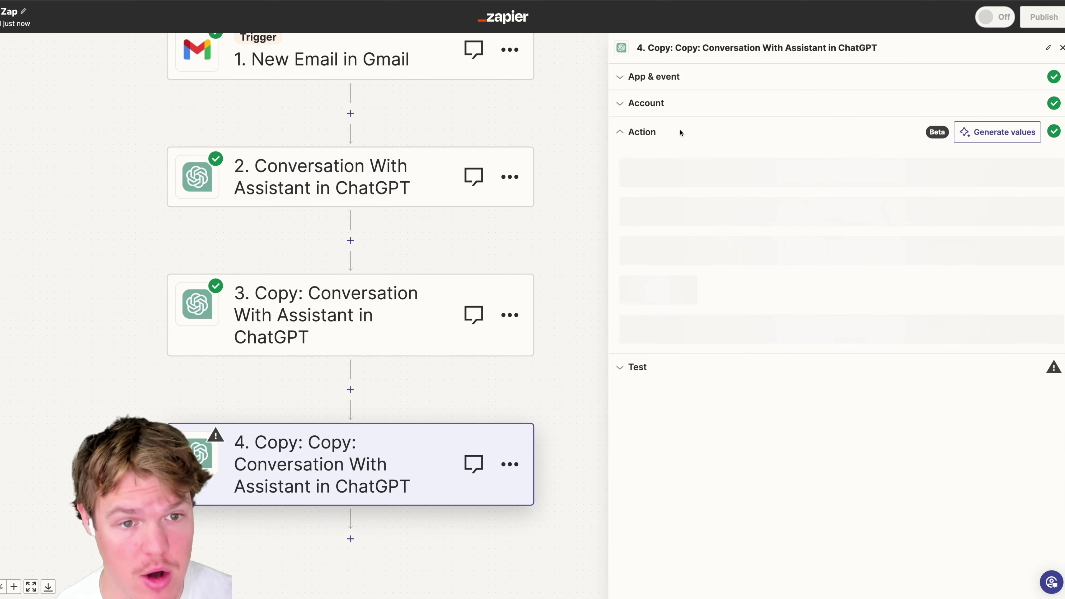
left_click(692, 176)
key("ctrl+a")
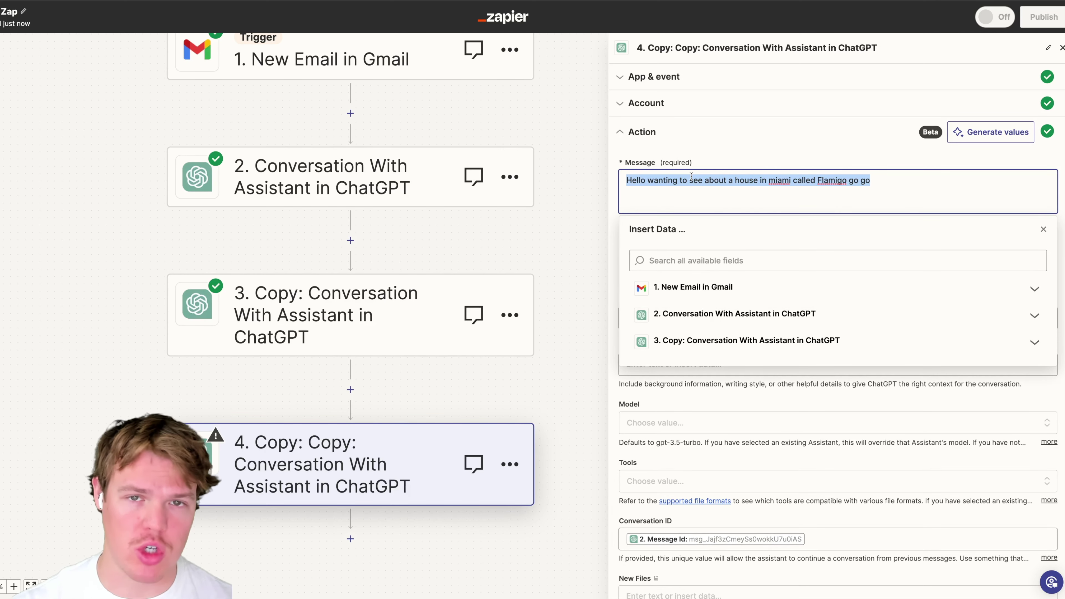
type("Wh")
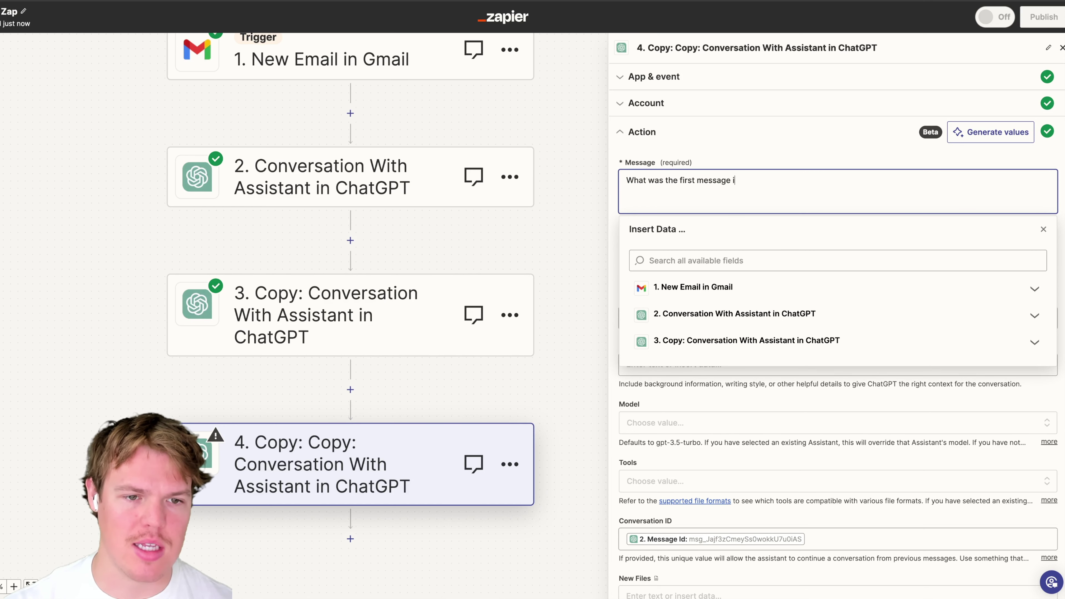
type("at")
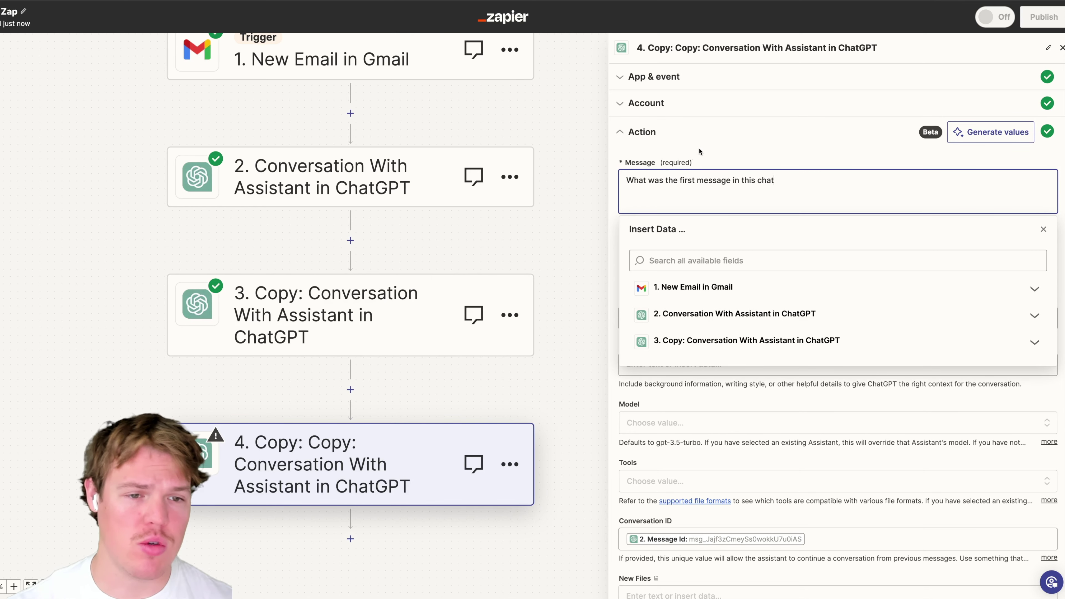
left_click(698, 153)
Test the step 4 ChatGPT copy and examine which first message its Full Response recalls
scroll(751, 224, "down", 5)
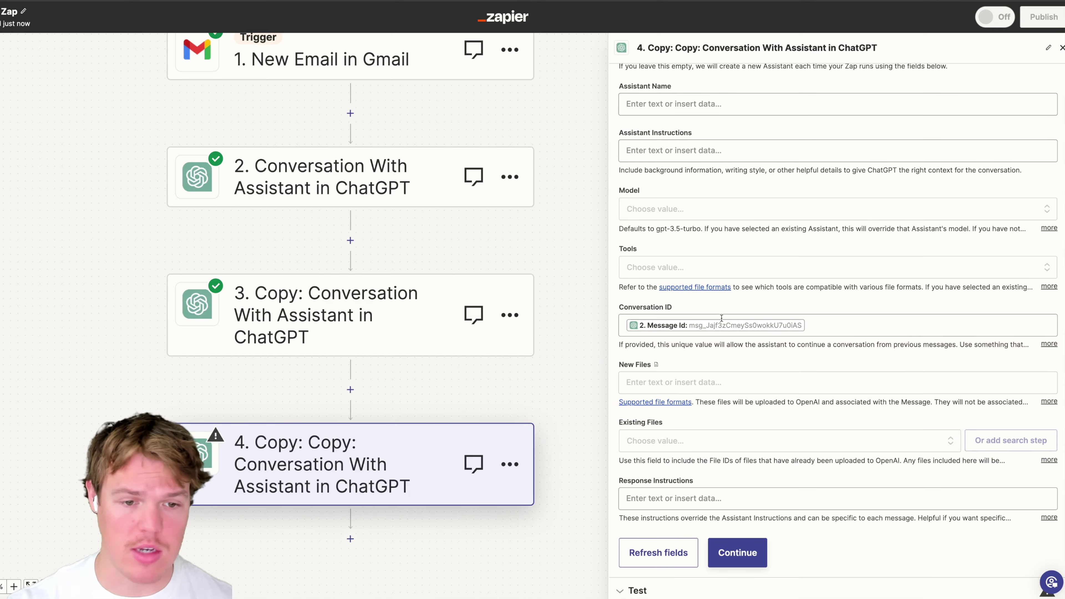
left_click(753, 552)
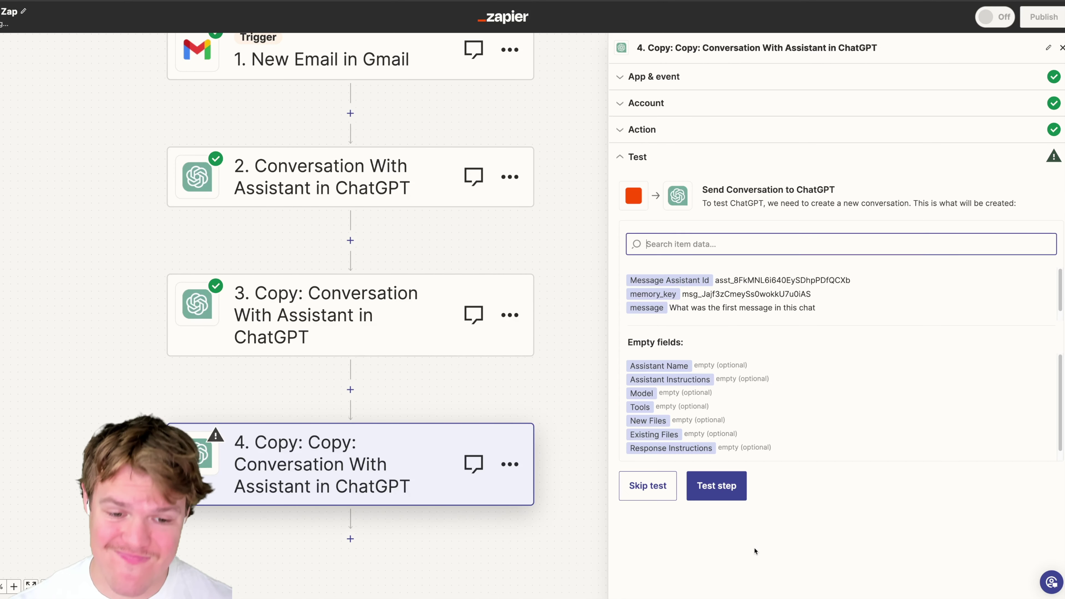
left_click(733, 485)
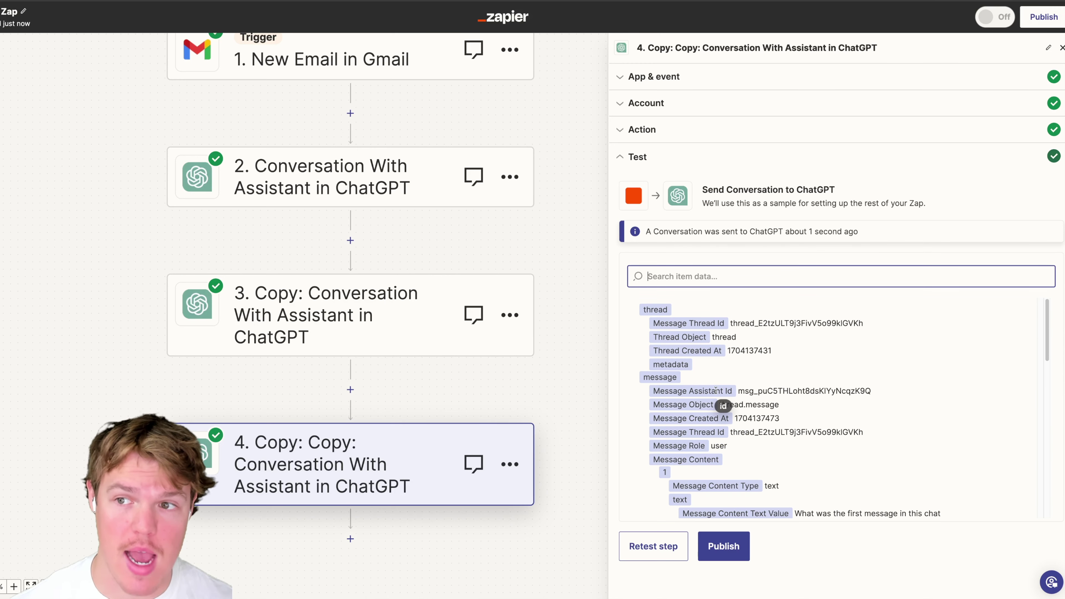
scroll(739, 406, "down", 5)
scroll(739, 406, "down", 10)
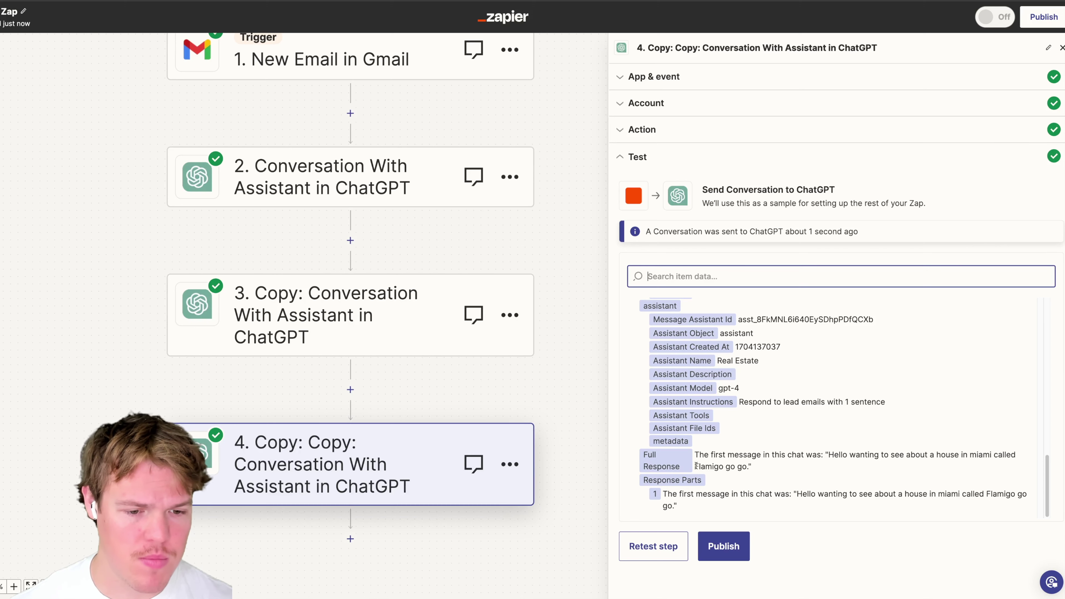
left_click_drag(695, 466, 768, 468)
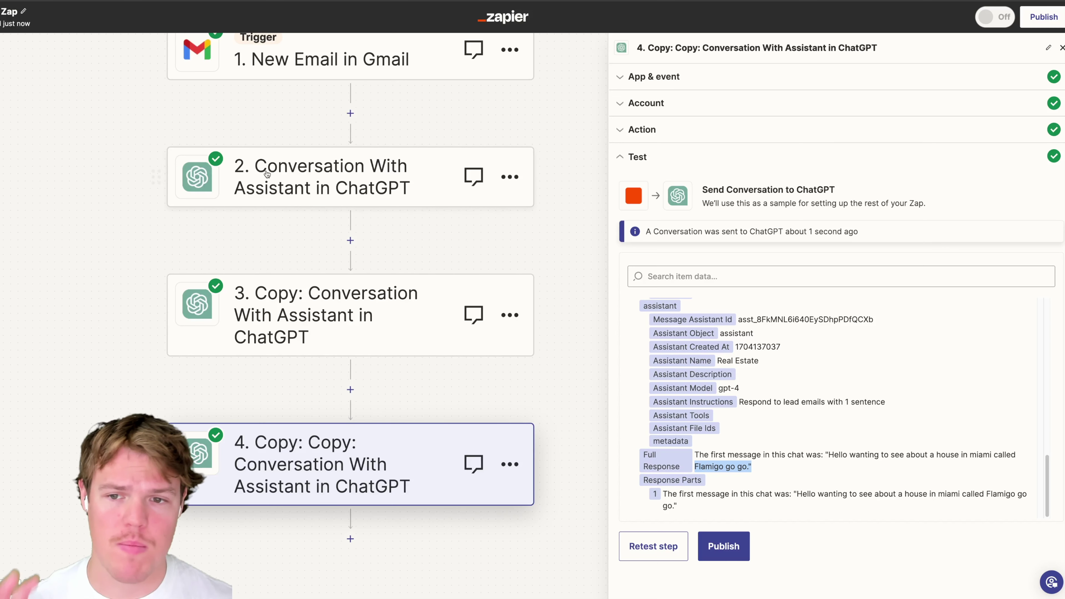
scroll(267, 173, "up", 2)
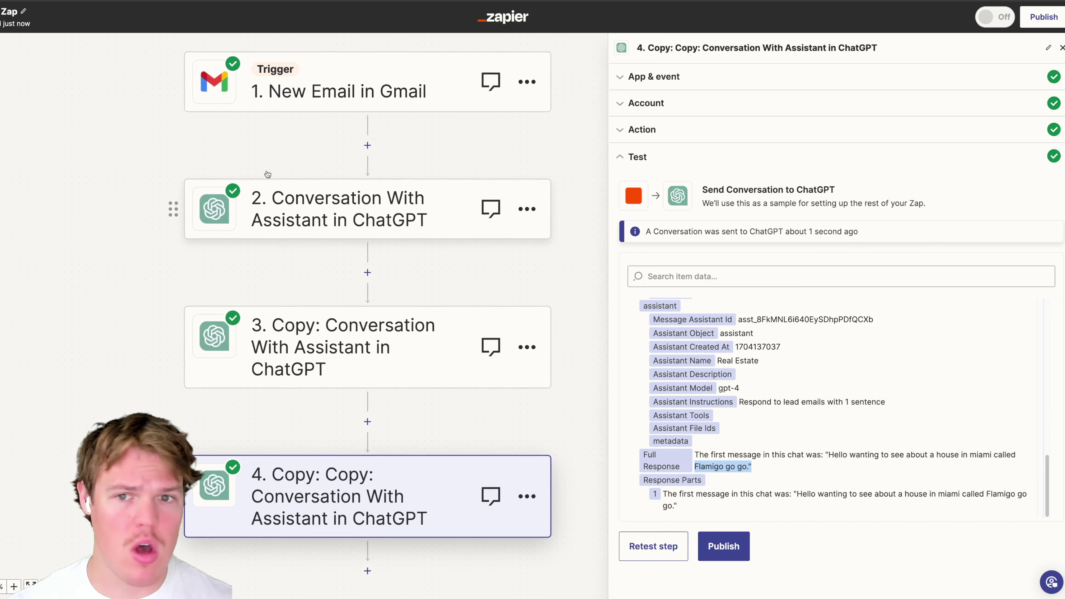
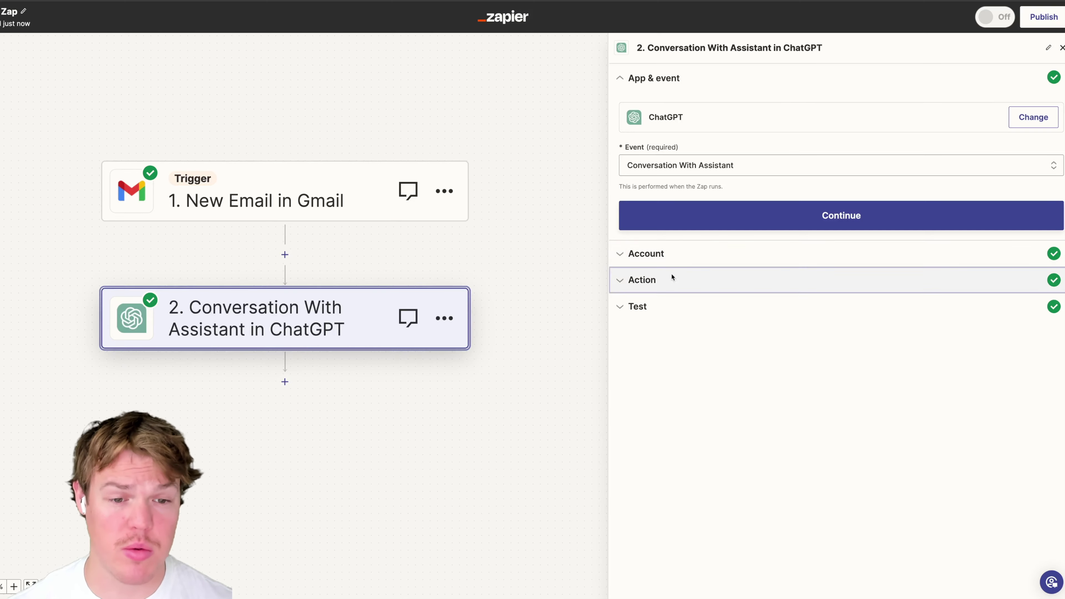
Clear the Message of the step 2 ChatGPT action and set its Model to gpt-3.5-turbo
left_click(755, 191)
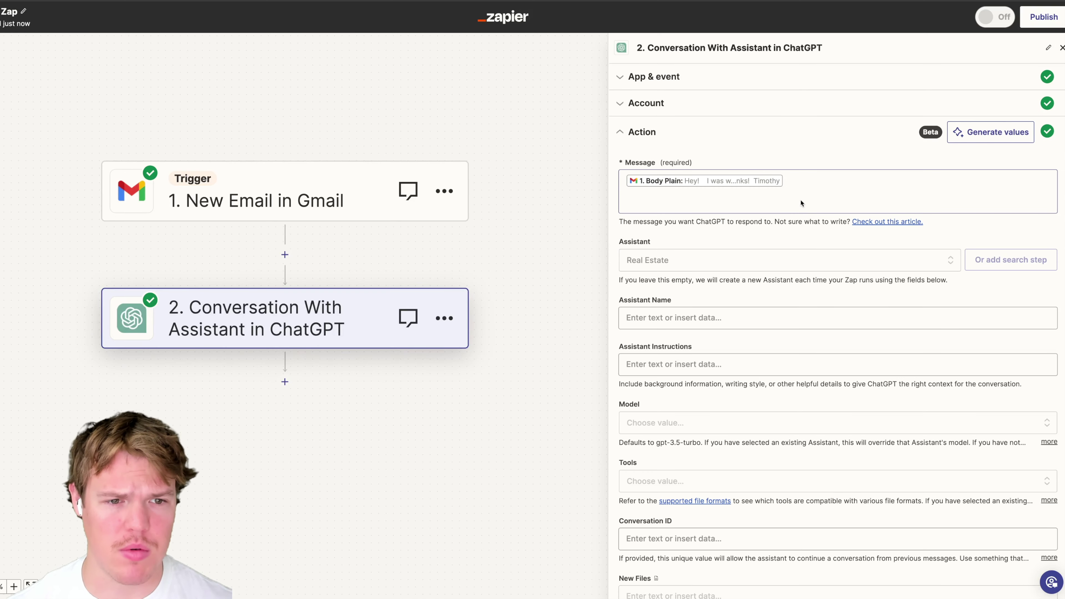
left_click(805, 143)
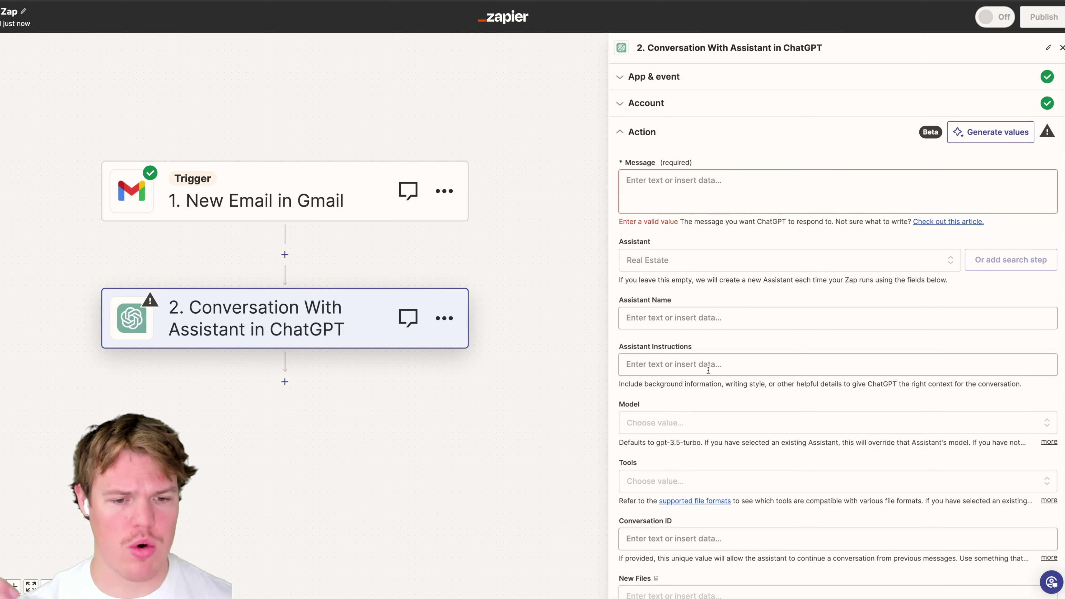
left_click(700, 422)
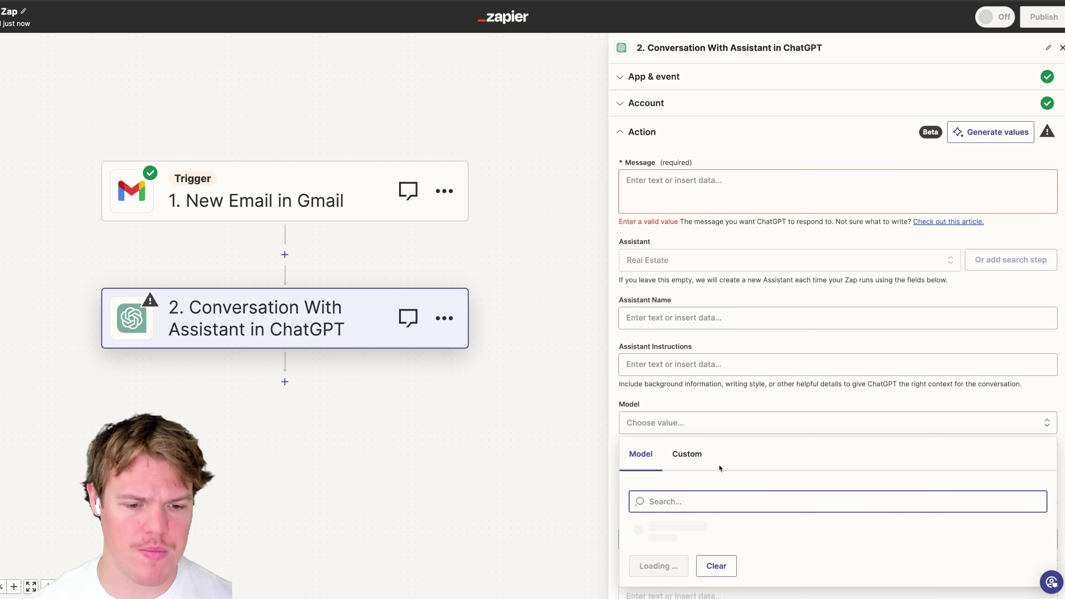
scroll(719, 464, "down", 3)
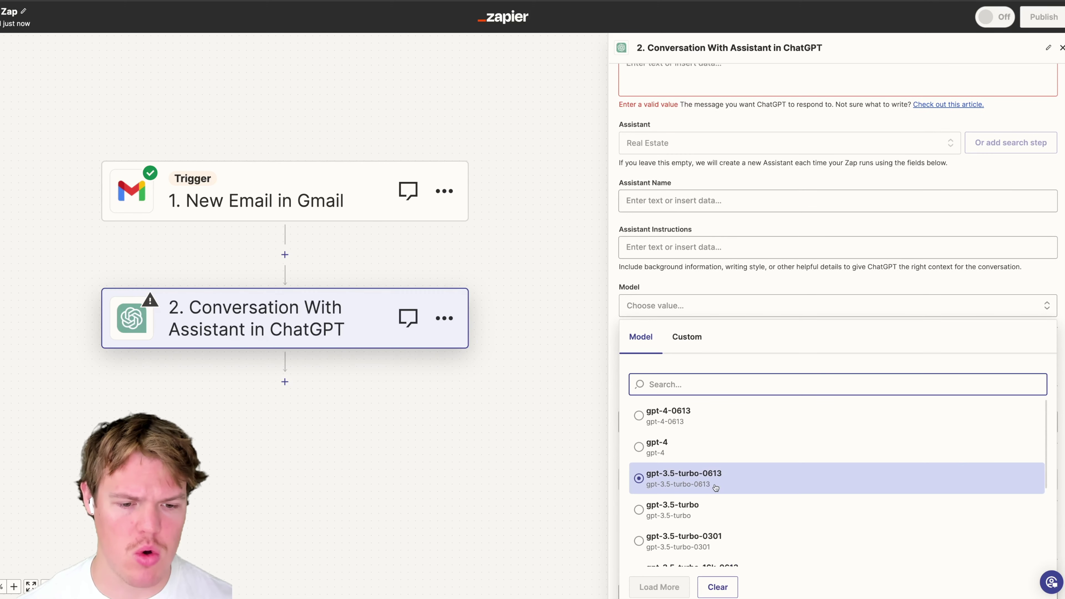
left_click(713, 508)
scroll(734, 408, "up", 3)
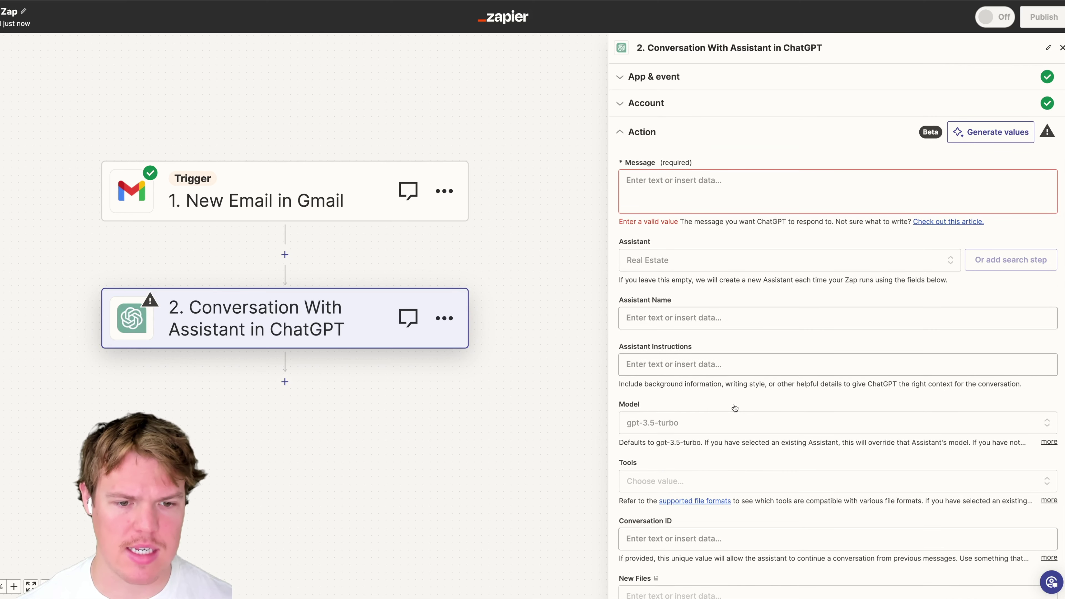
Enter "We received a lead email" as the Message of the step 2 ChatGPT action, correcting the spelling of "received"
left_click(718, 188)
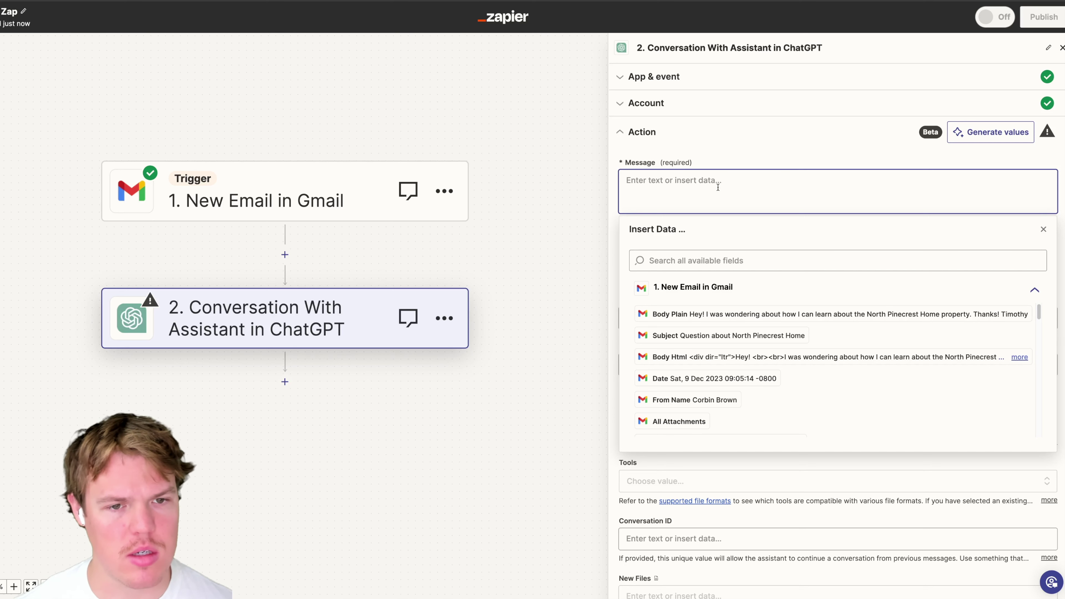
left_click(734, 166)
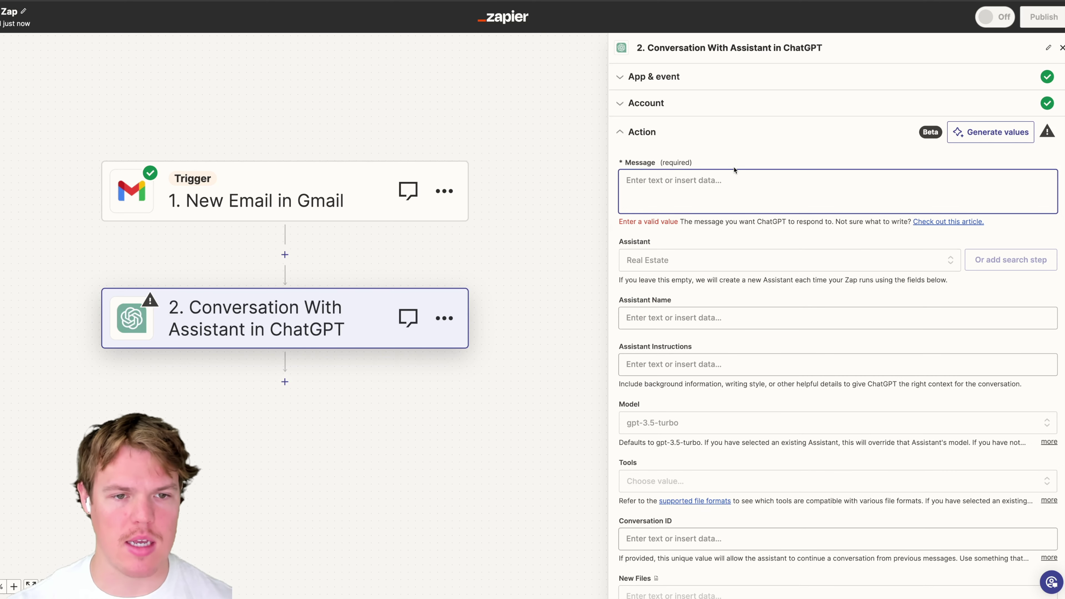
left_click(697, 261)
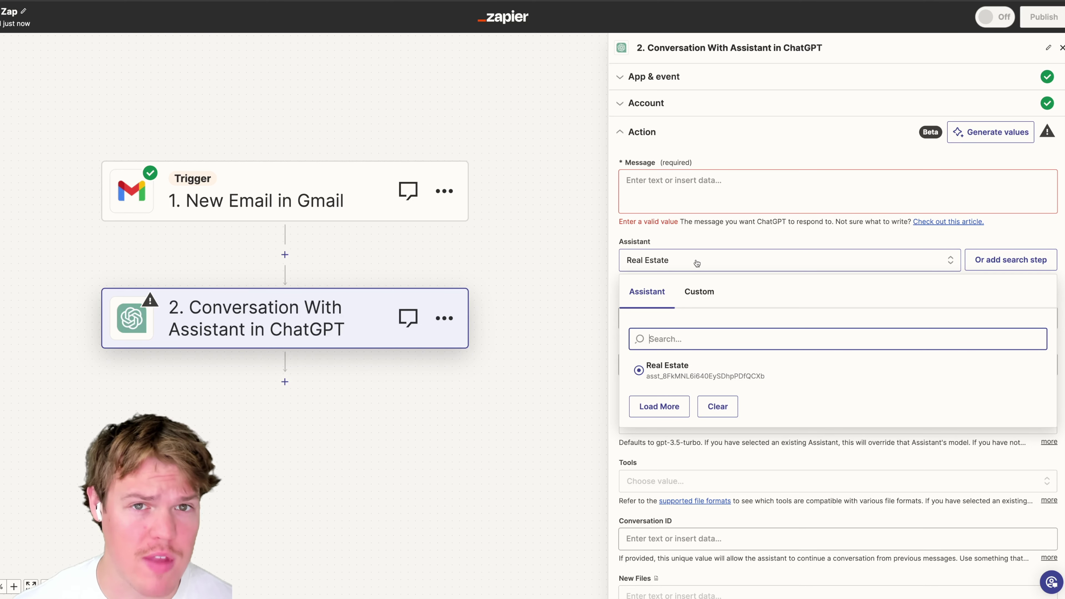
left_click(699, 187)
type("We")
key("BackSpace")
type("lead email")
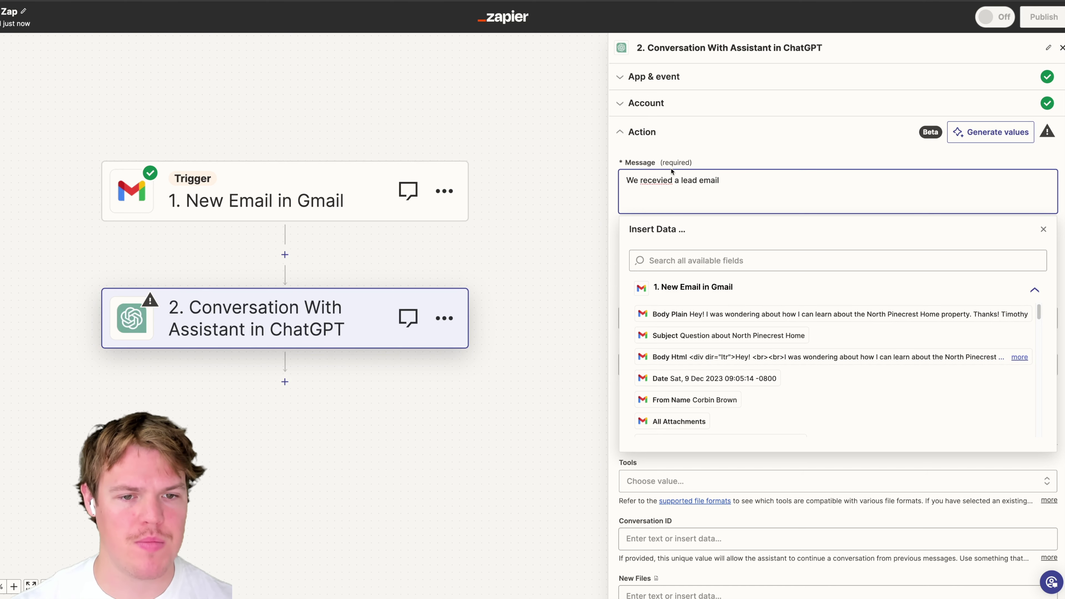
right_click(663, 180)
left_click(705, 184)
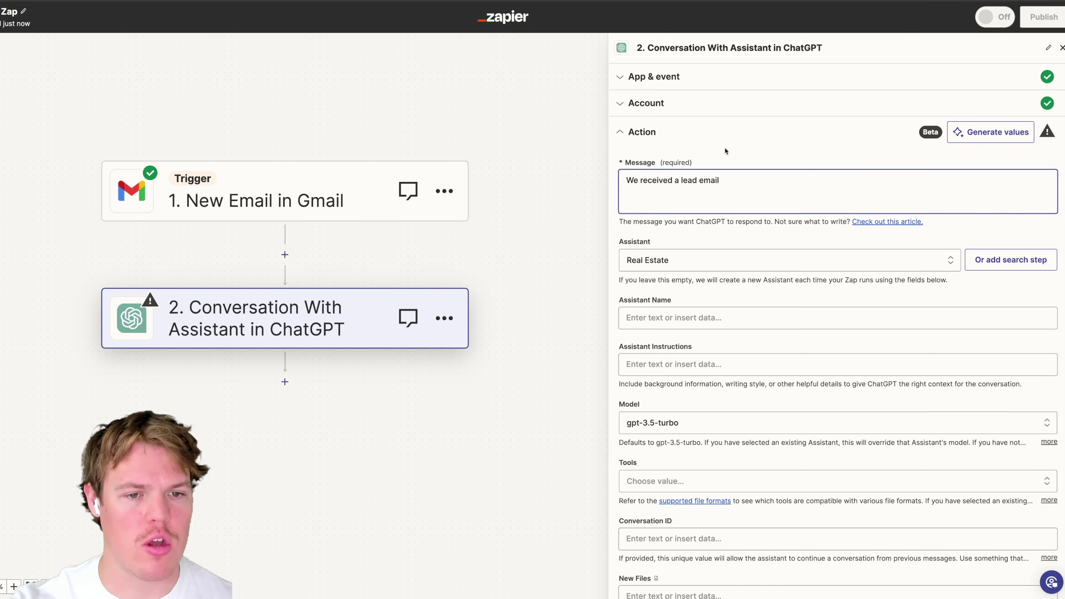
Test the step 2 ChatGPT action with the Real Estate assistant and the gpt-3.5-turbo model
scroll(762, 260, "down", 1)
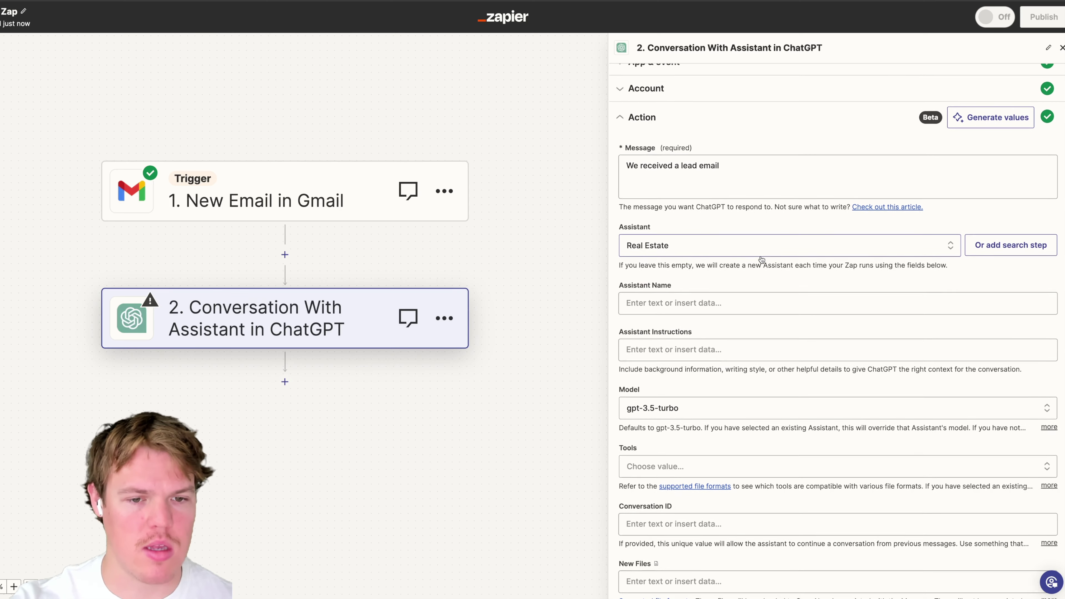
scroll(761, 260, "down", 5)
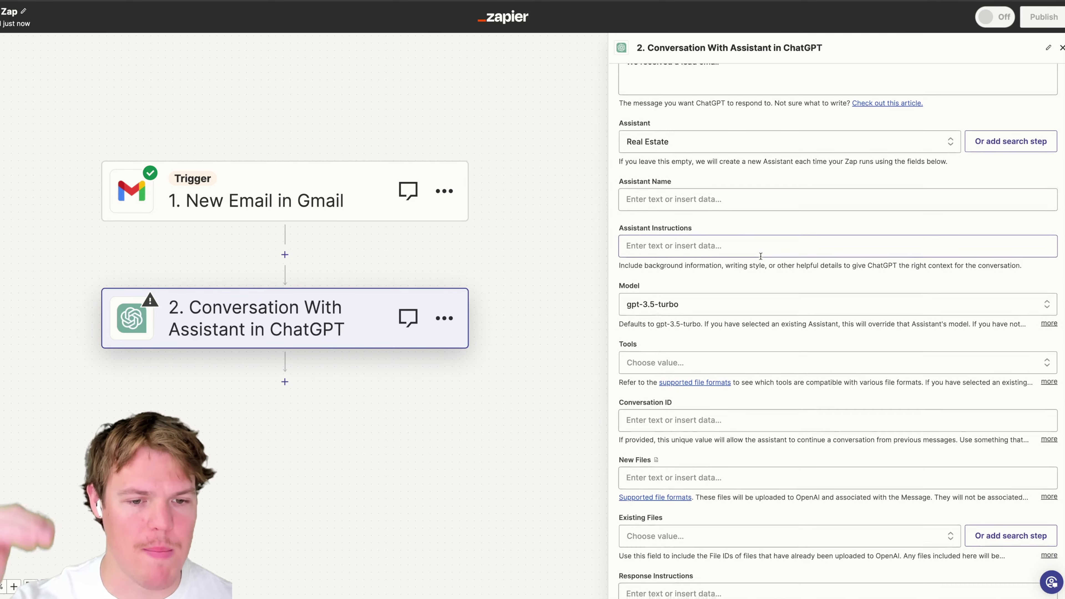
left_click(738, 551)
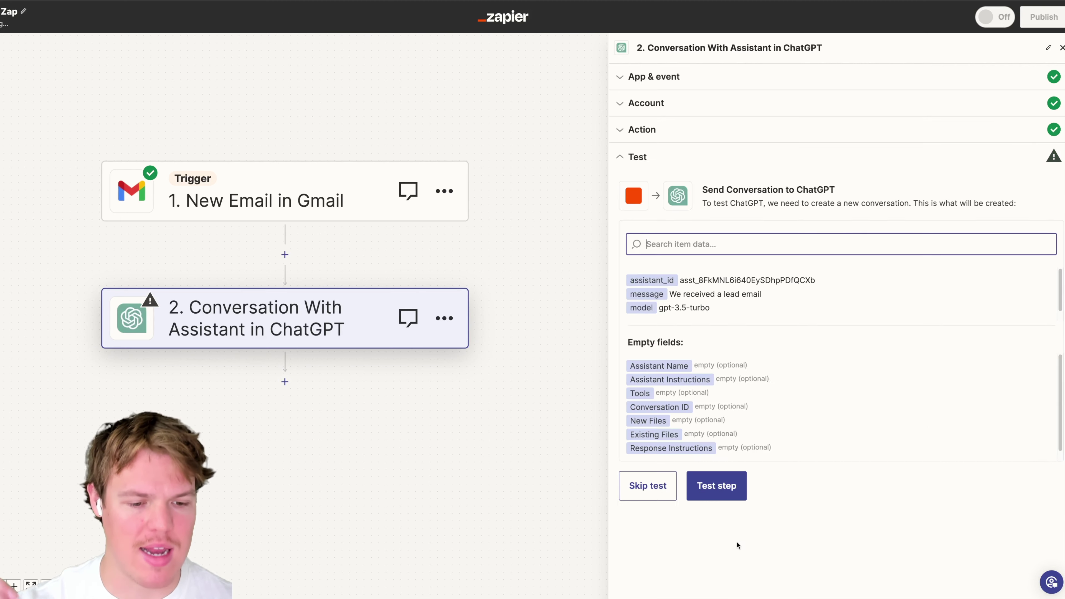
left_click(722, 421)
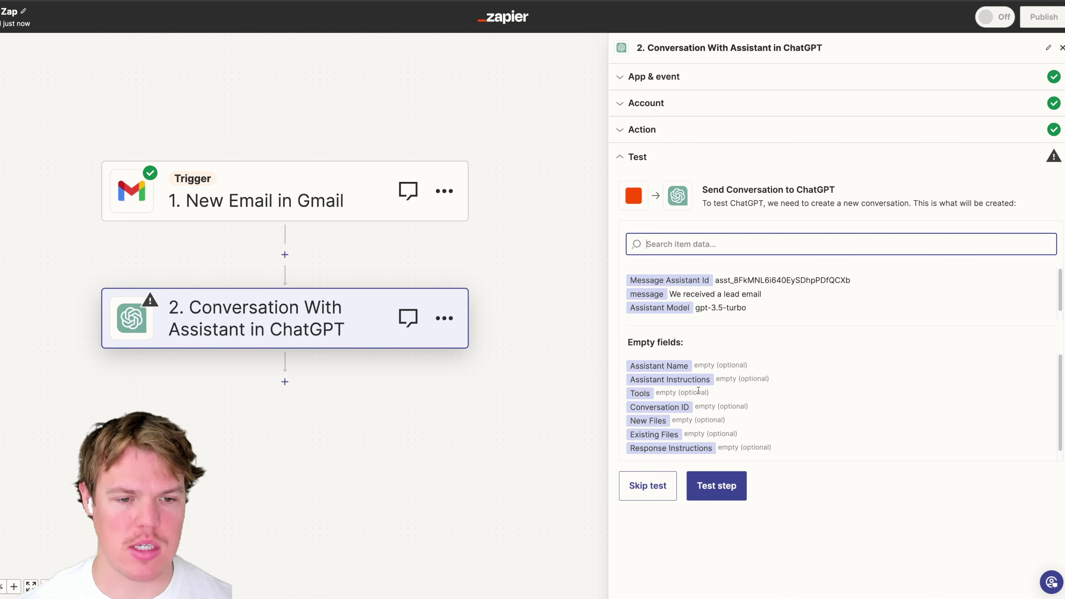
scroll(719, 394, "down", 1)
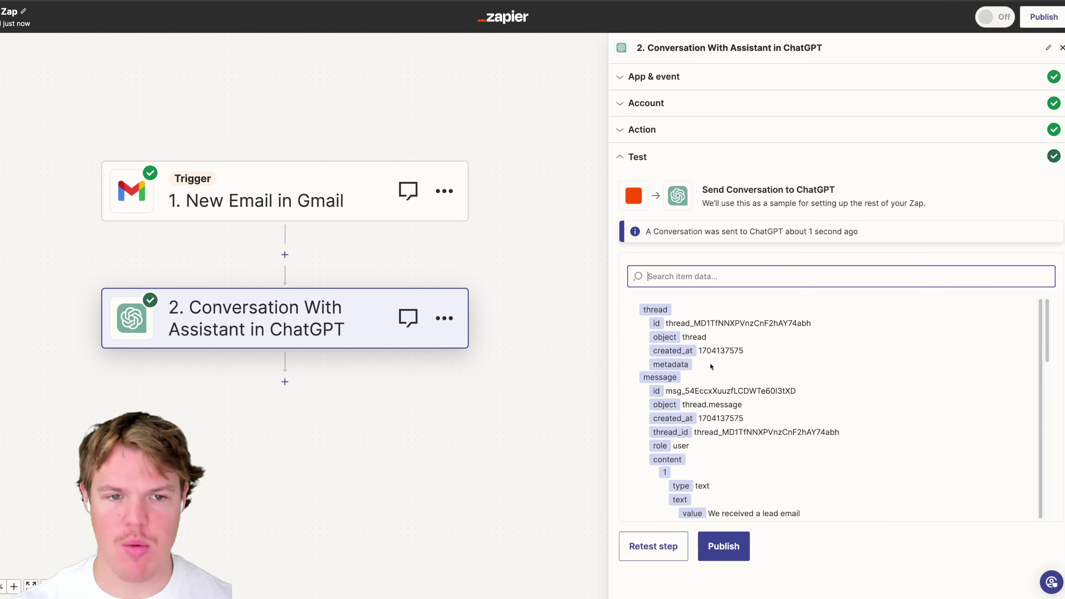
Rename the step 2 ChatGPT action as "Create Message ID"
left_click(444, 318)
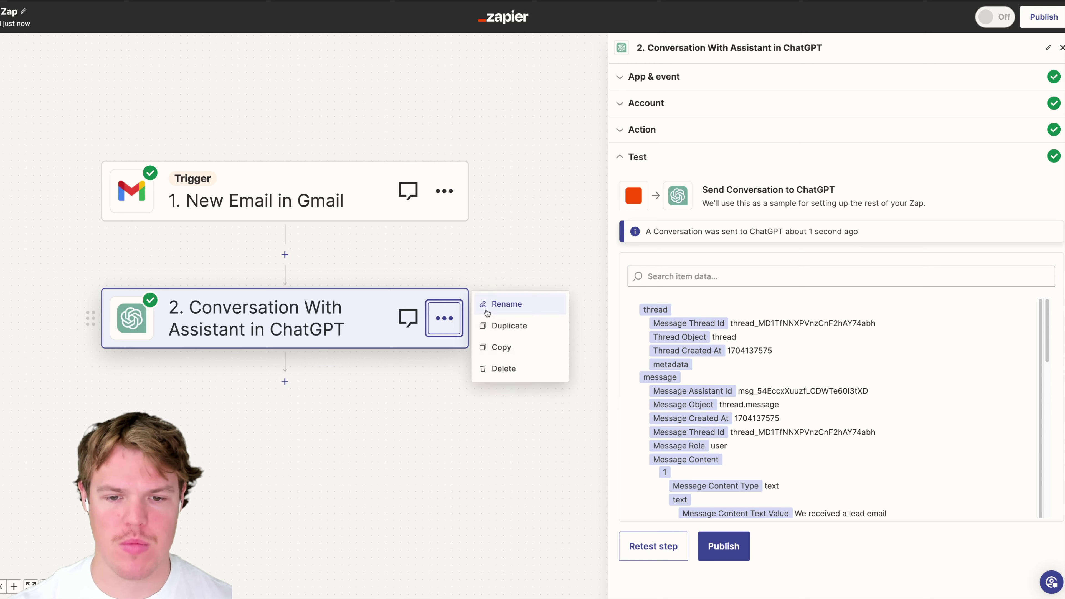
left_click(492, 305)
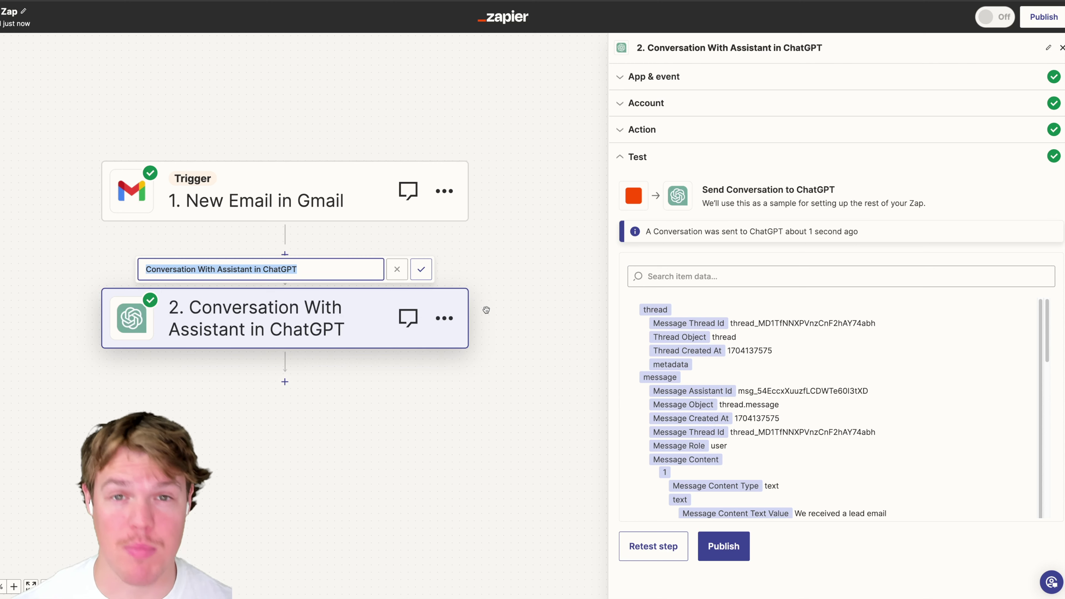
type("c")
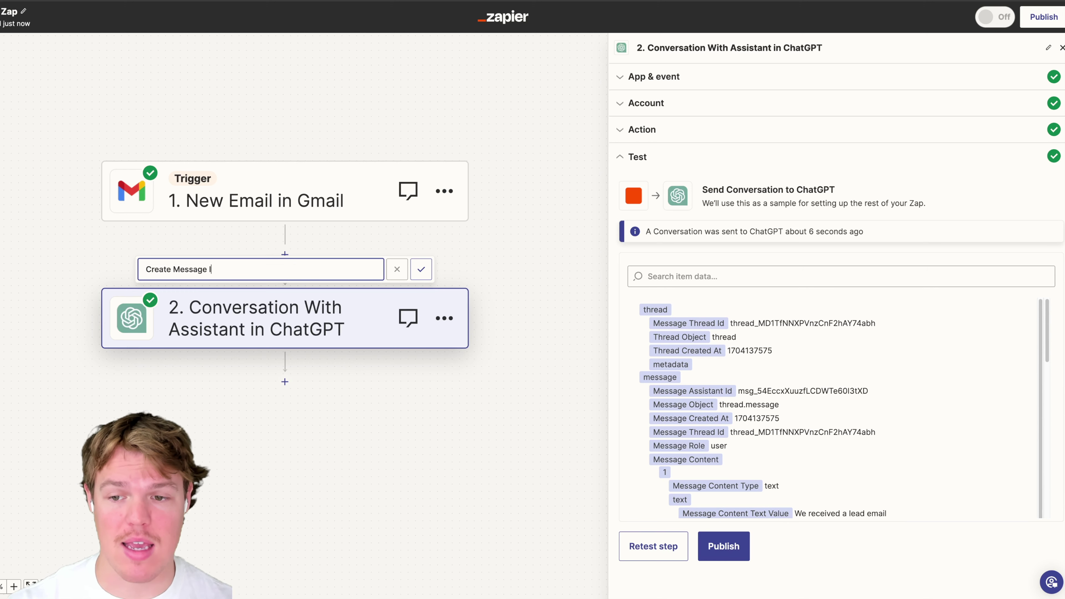
left_click(421, 269)
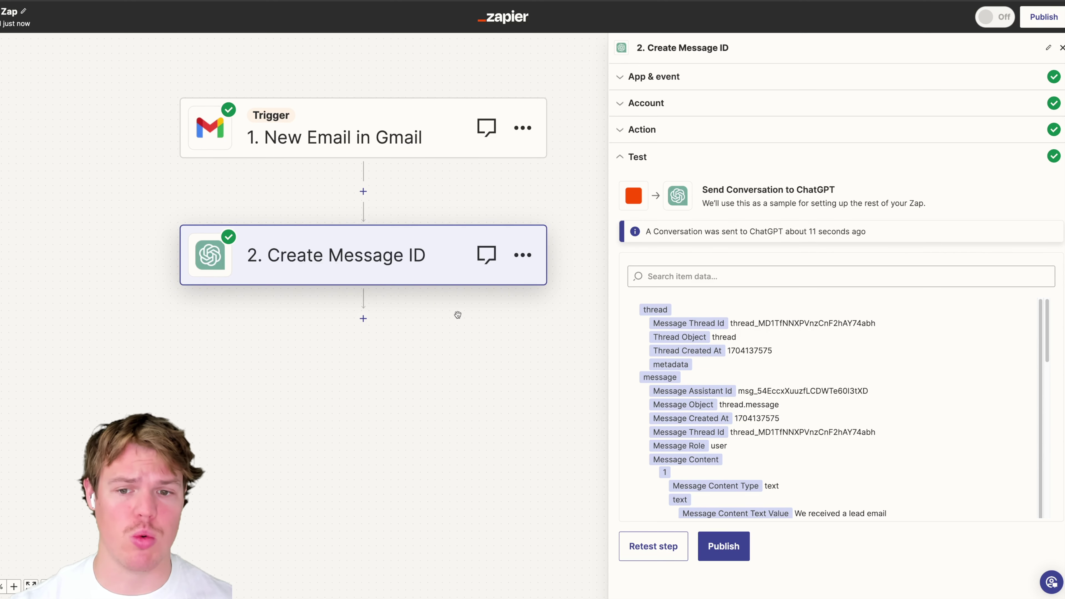
Duplicate the Create Message ID step and remove the blank action added below it
left_click(364, 318)
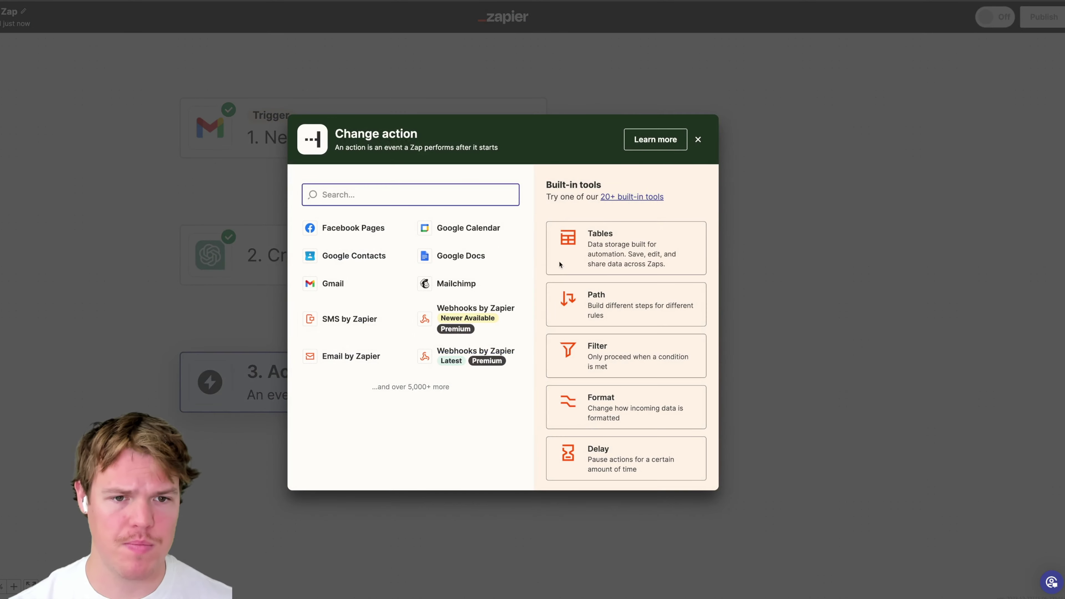
left_click(697, 139)
left_click(522, 256)
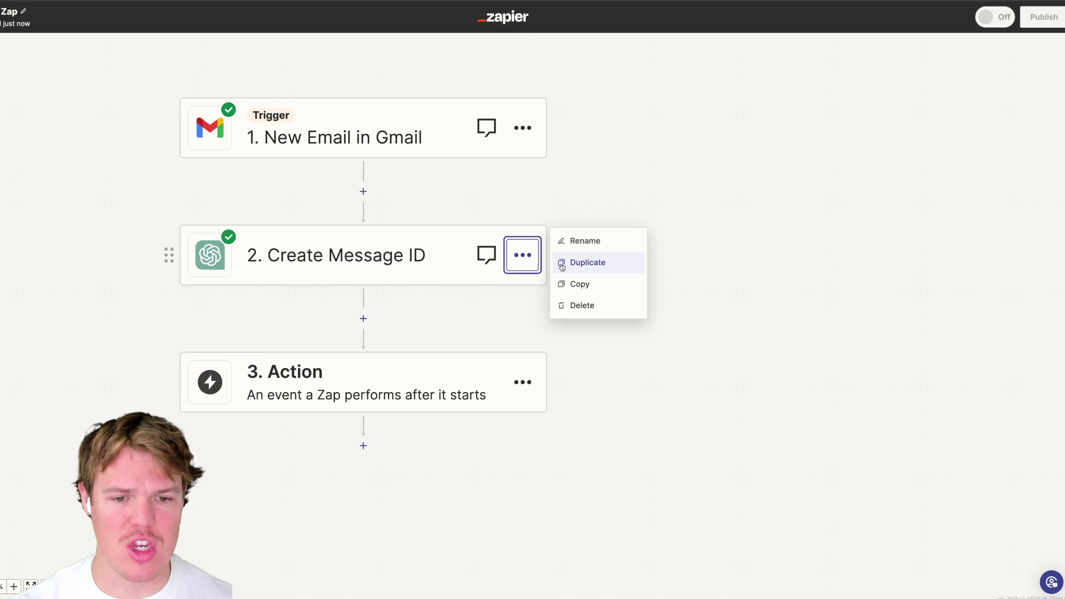
left_click(584, 262)
left_click(523, 509)
left_click(568, 560)
left_click(569, 560)
Open the action settings of the Create Message ID copy and rename it as "Draft Email"
left_click(380, 375)
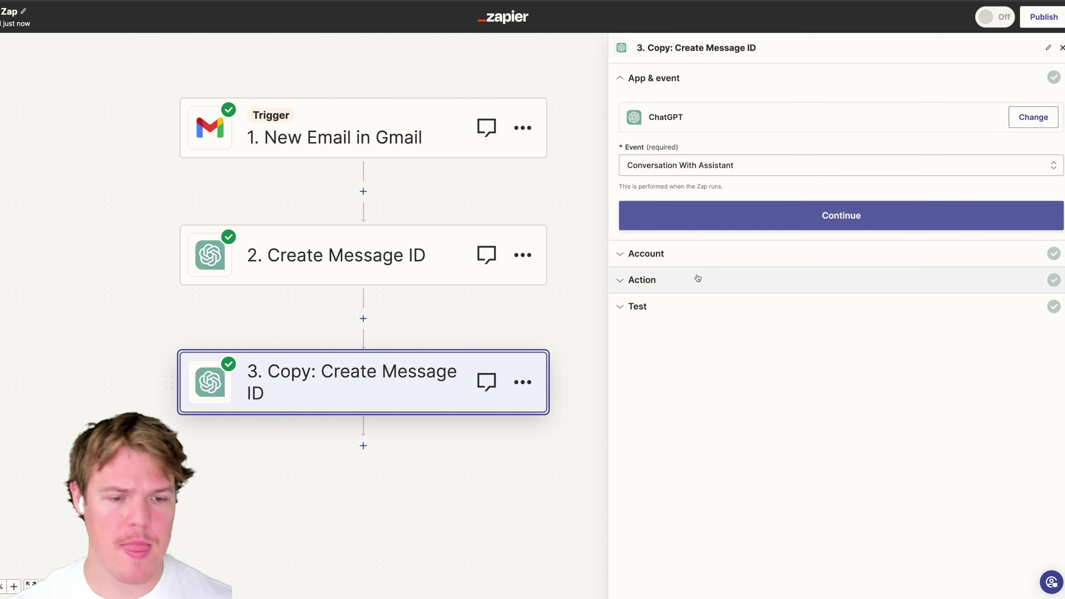
left_click(738, 211)
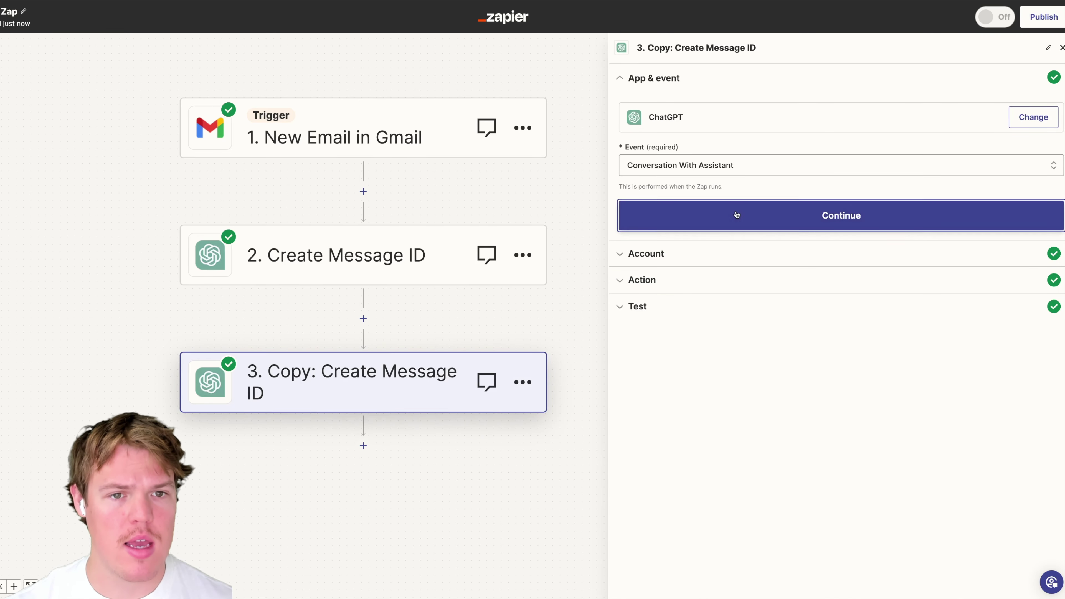
left_click(663, 221)
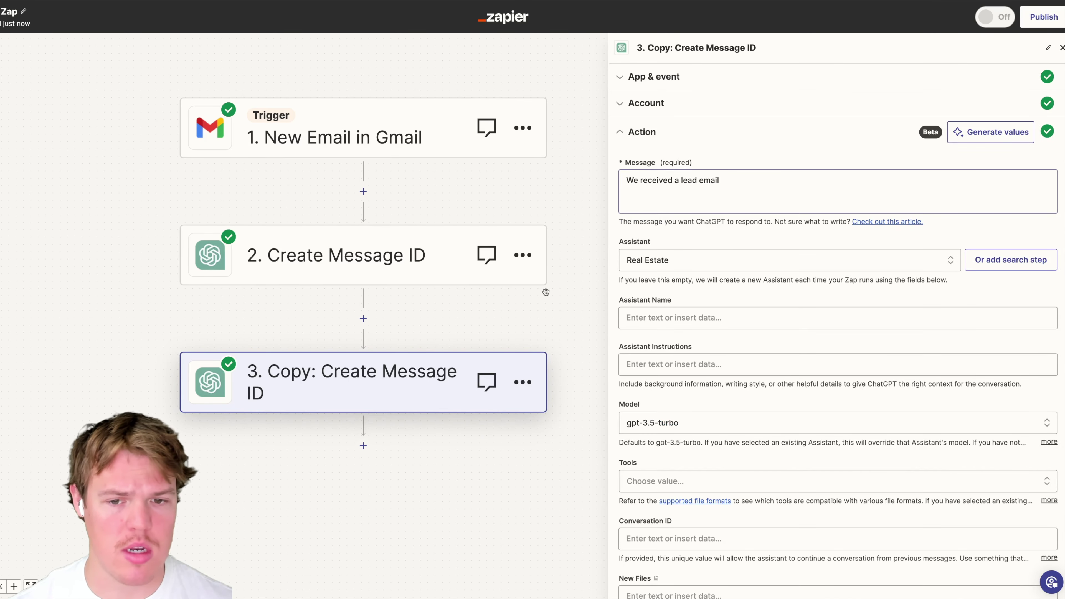
left_click(538, 390)
left_click(484, 429)
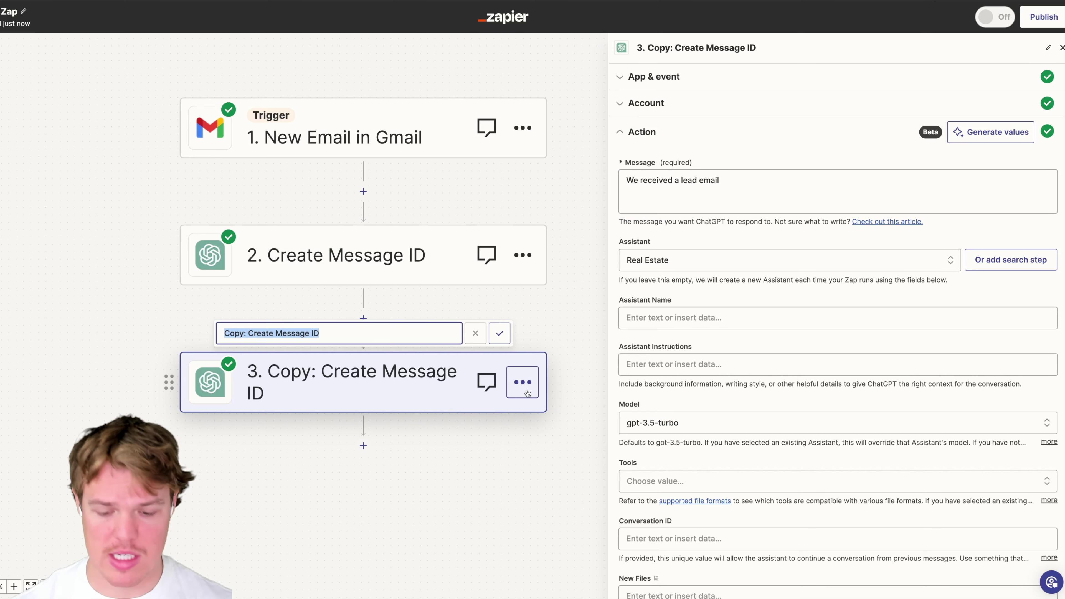
type("Draft Email")
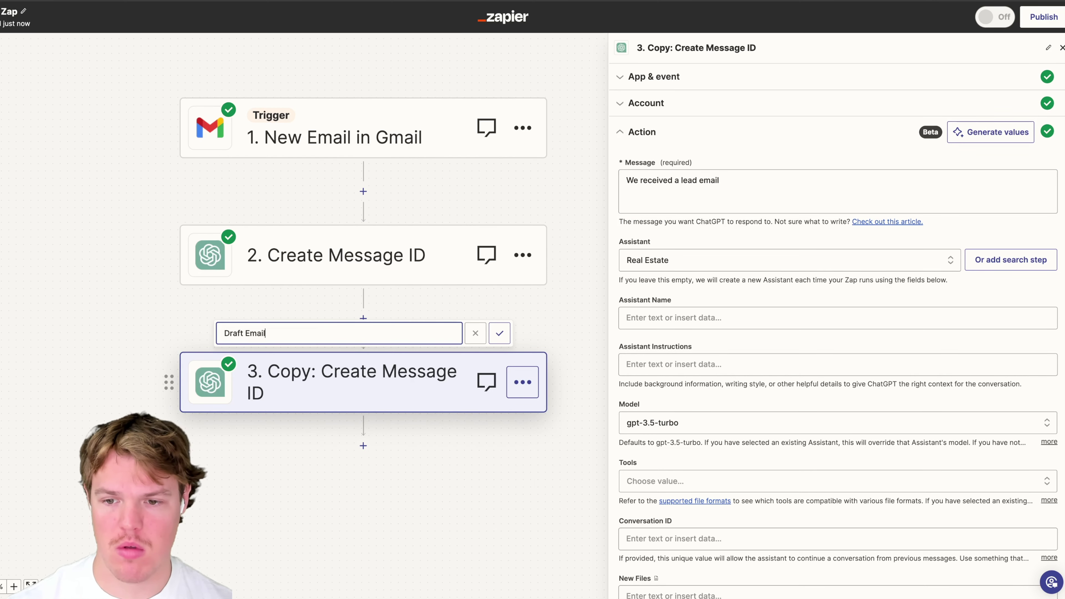
key("Return")
Replace the Message of the Draft Email step with Body Plain from the New Email in Gmail trigger
triple_click(763, 178)
key("BackSpace")
left_click(745, 293)
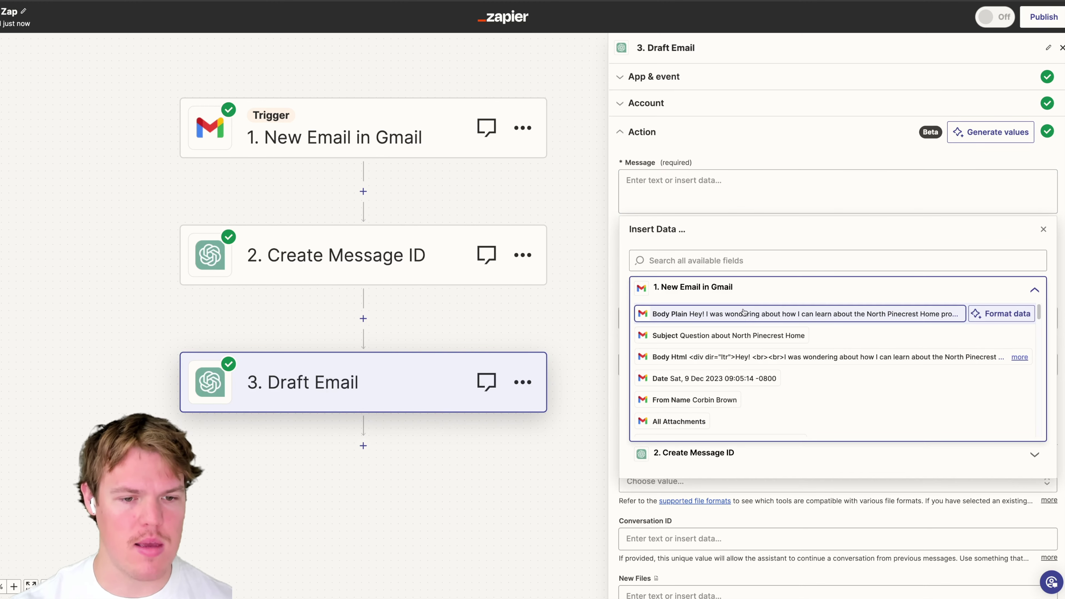
left_click(750, 313)
left_click(755, 143)
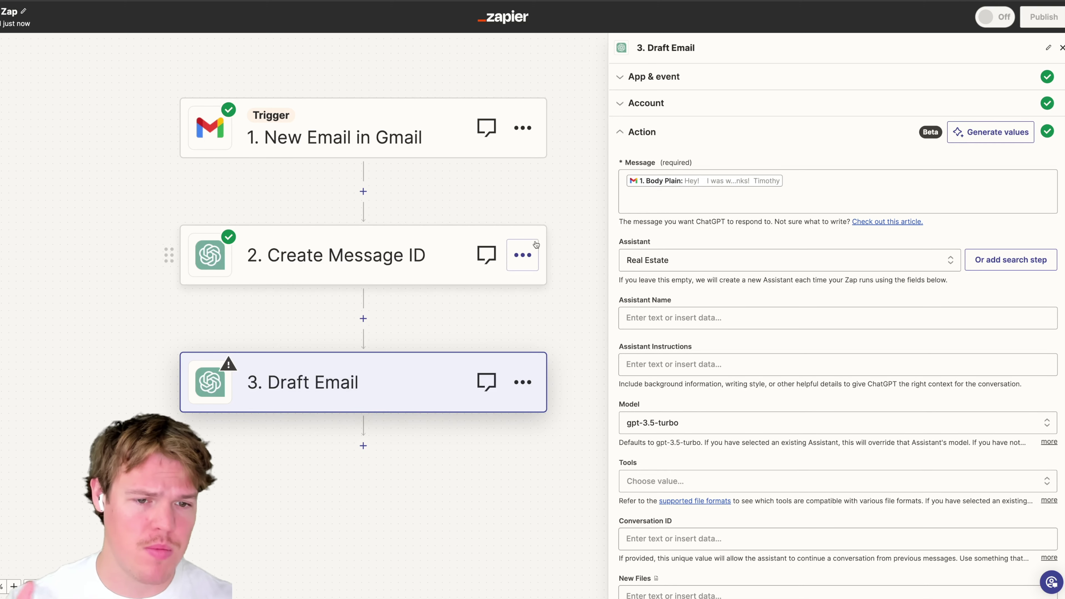
Set the Model of the Draft Email step to gpt-4
scroll(733, 217, "down", 5)
left_click(789, 305)
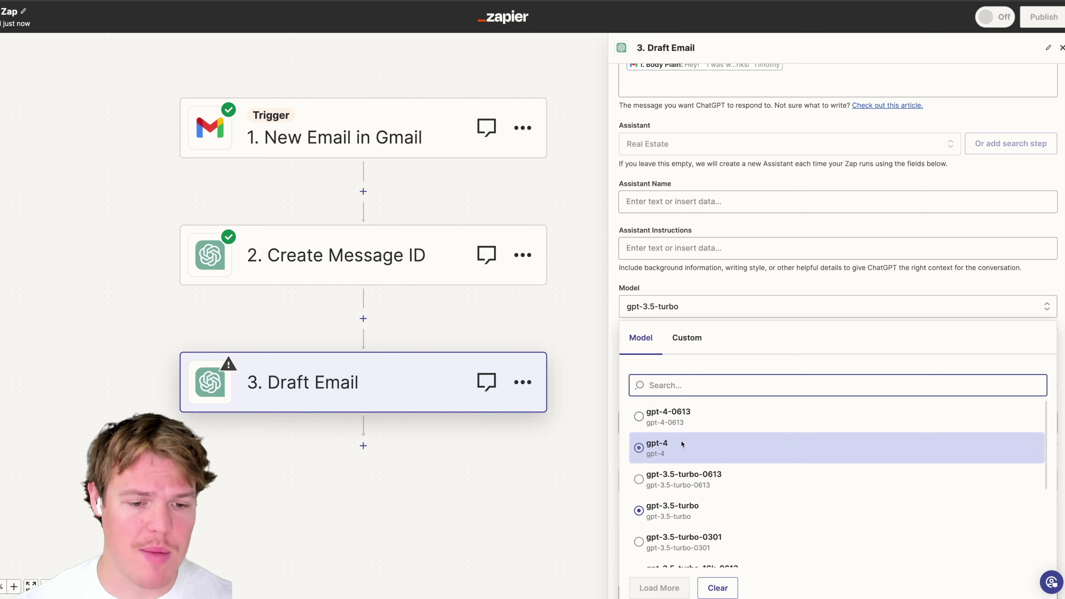
left_click(682, 444)
Map the Conversation ID of the Draft Email step to Message Id from the Create Message ID step
left_click(747, 420)
left_click(751, 455)
scroll(763, 495, "down", 2)
scroll(762, 494, "down", 5)
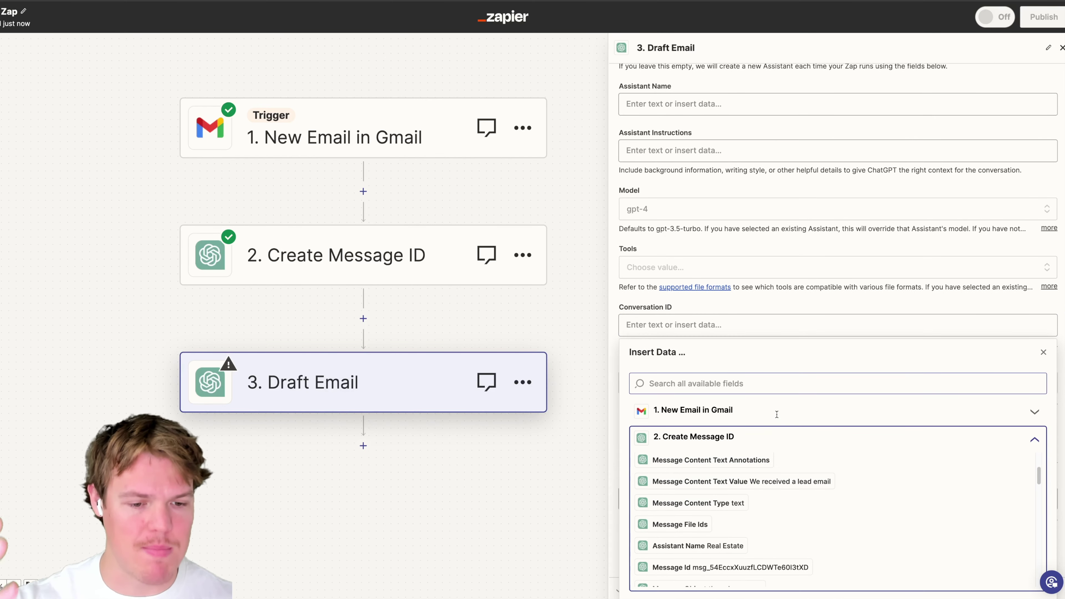
left_click(738, 471)
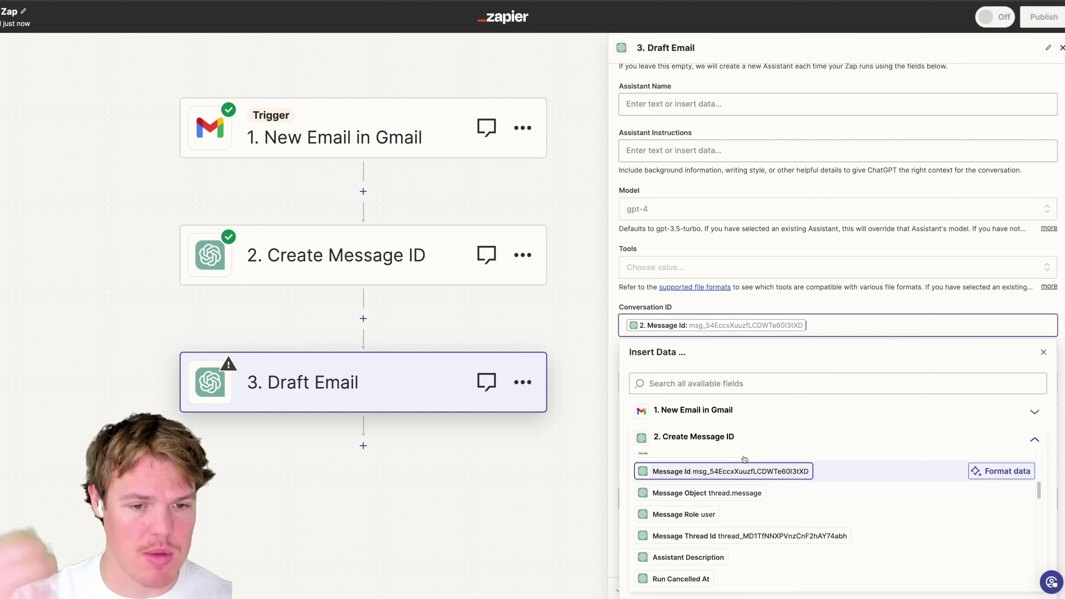
left_click(861, 306)
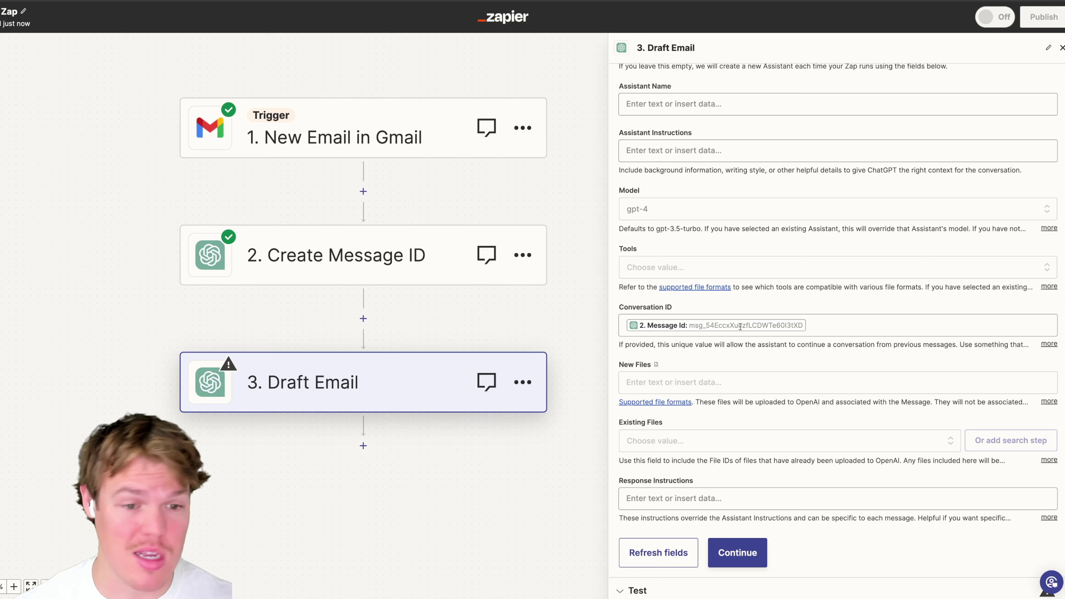
Test the Draft Email step and examine the Full Response drafted for the lead email
left_click(737, 553)
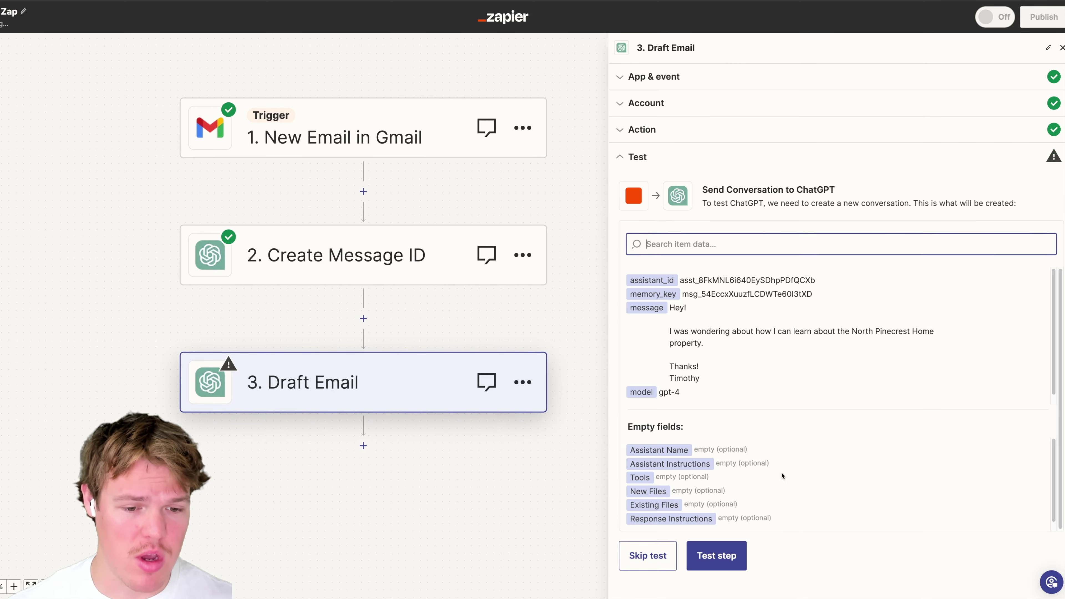
left_click(737, 556)
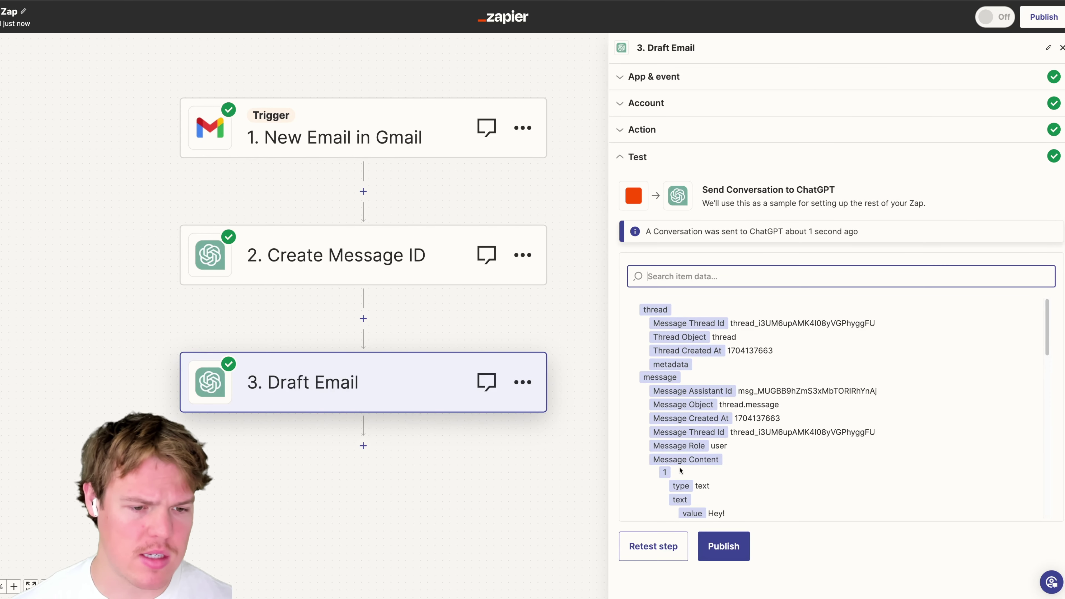
scroll(680, 469, "down", 5)
scroll(514, 377, "down", 5)
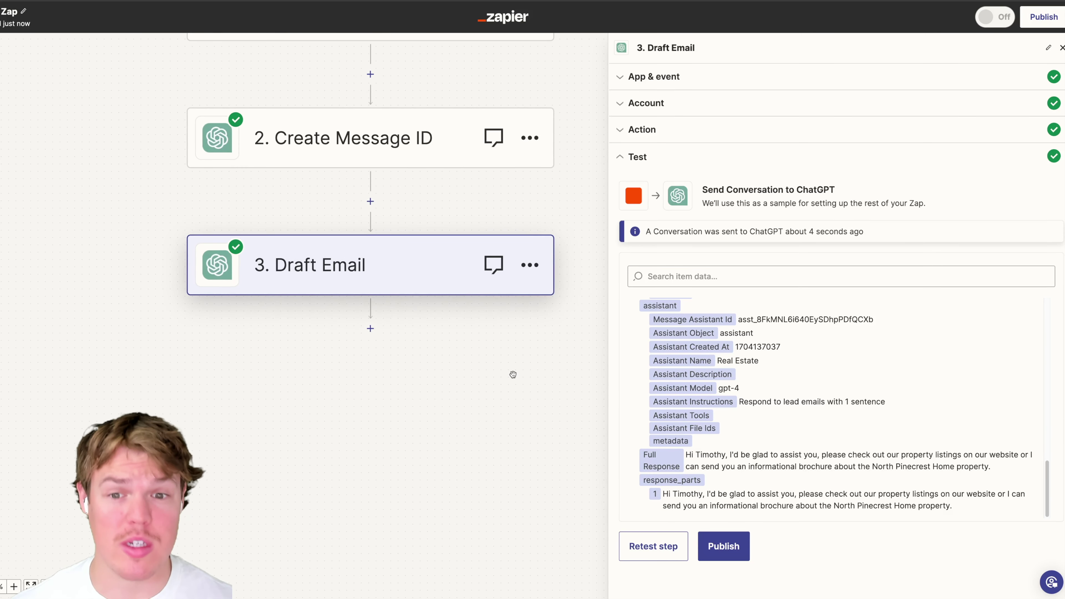
Duplicate the Draft Email step
scroll(516, 377, "up", 2)
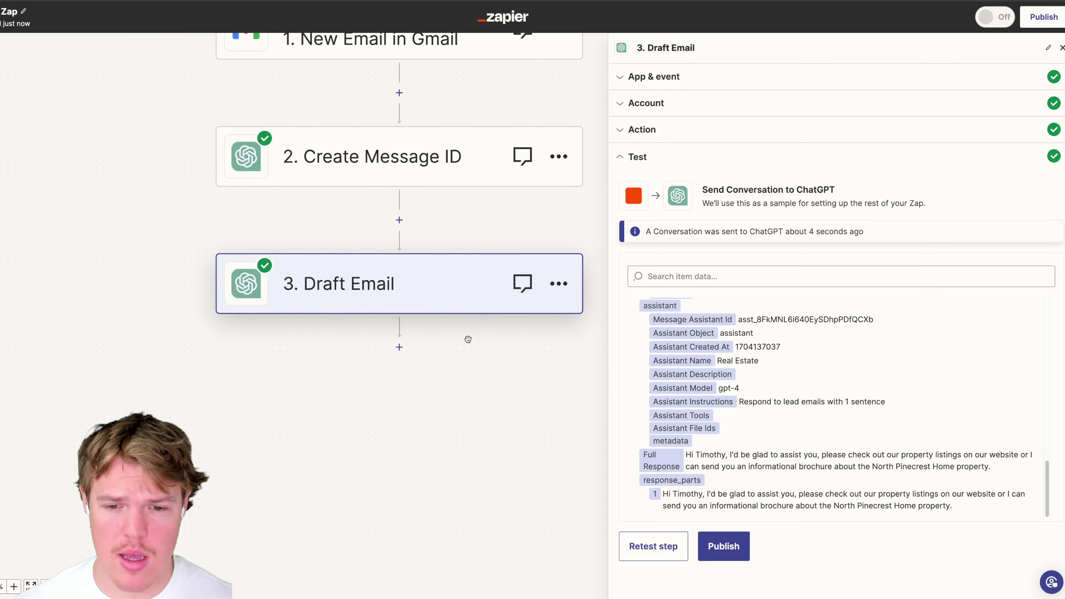
left_click(562, 287)
left_click(522, 352)
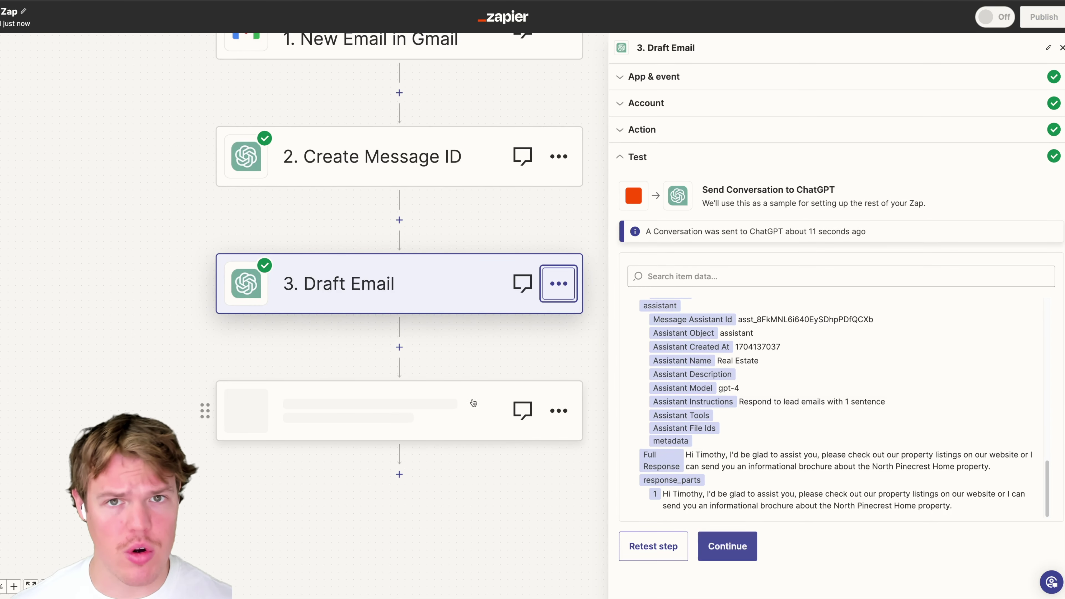
Replace the Message of the Draft Email copy with "What was the first message in this conversation"
left_click(642, 132)
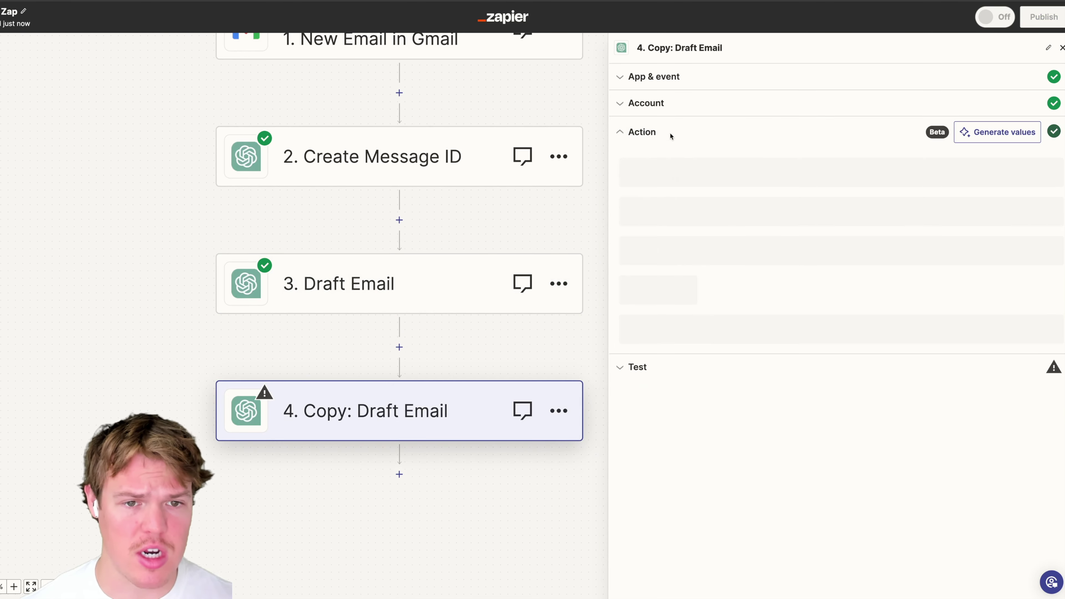
left_click(671, 185)
type("What was the first messa")
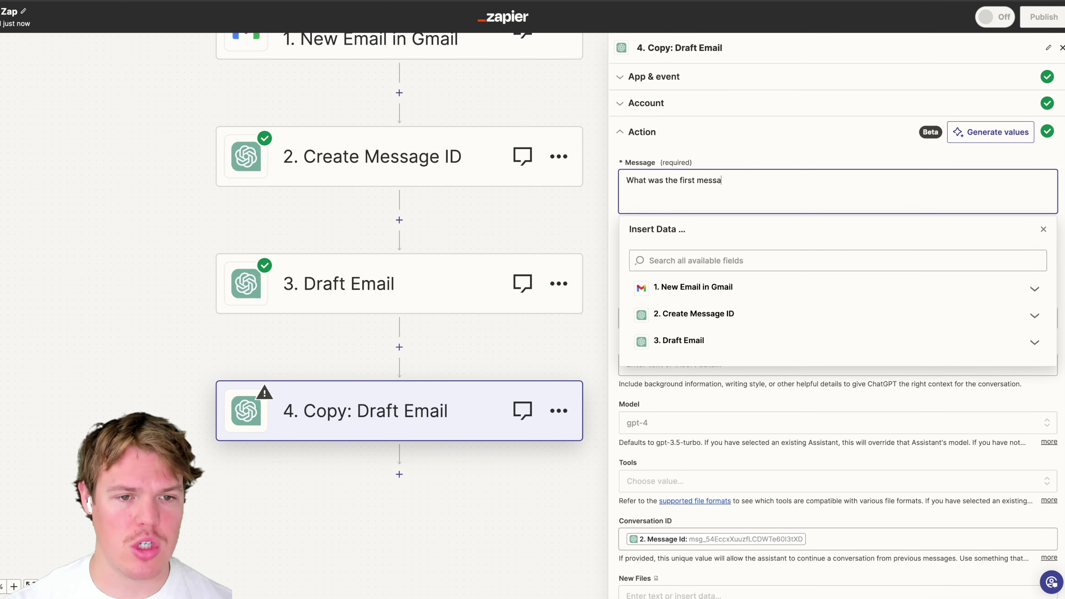
type("ge in this conversation")
left_click(441, 216)
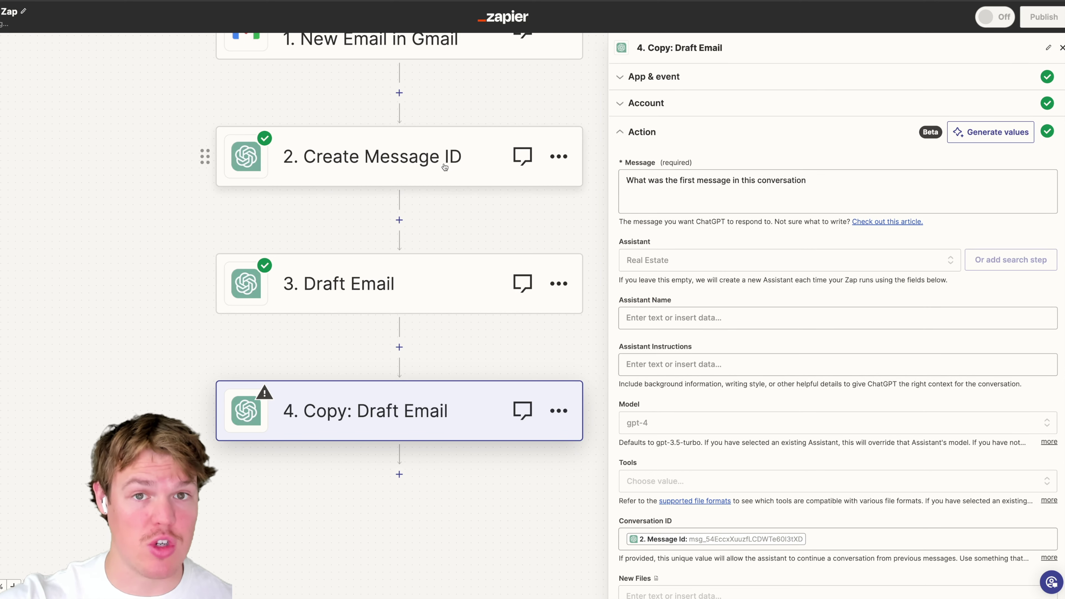
Check the Message entered in the Create Message ID step
left_click(483, 157)
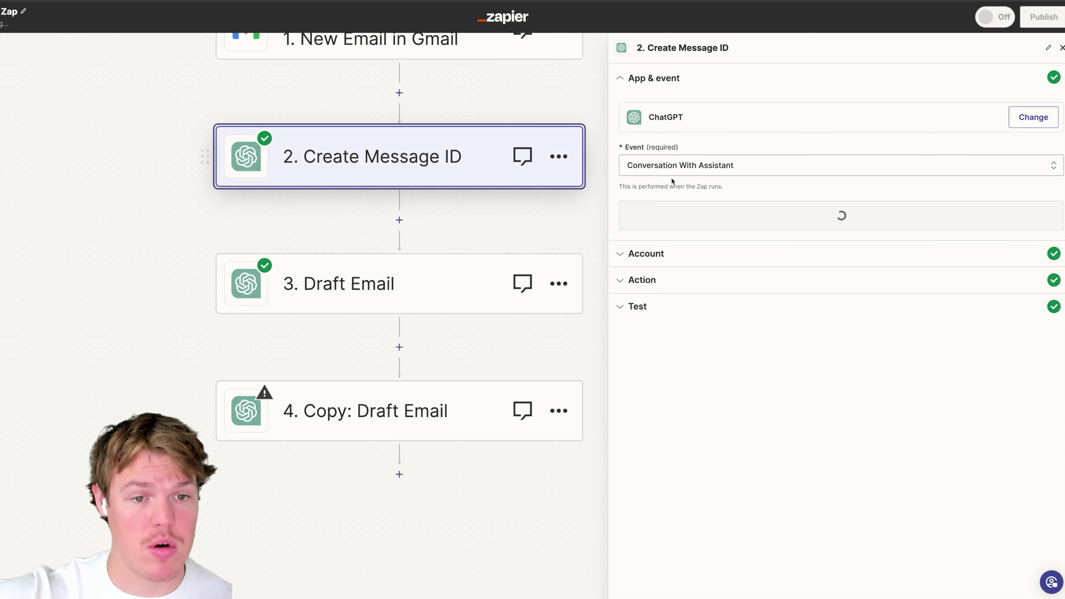
left_click(656, 257)
left_click(659, 257)
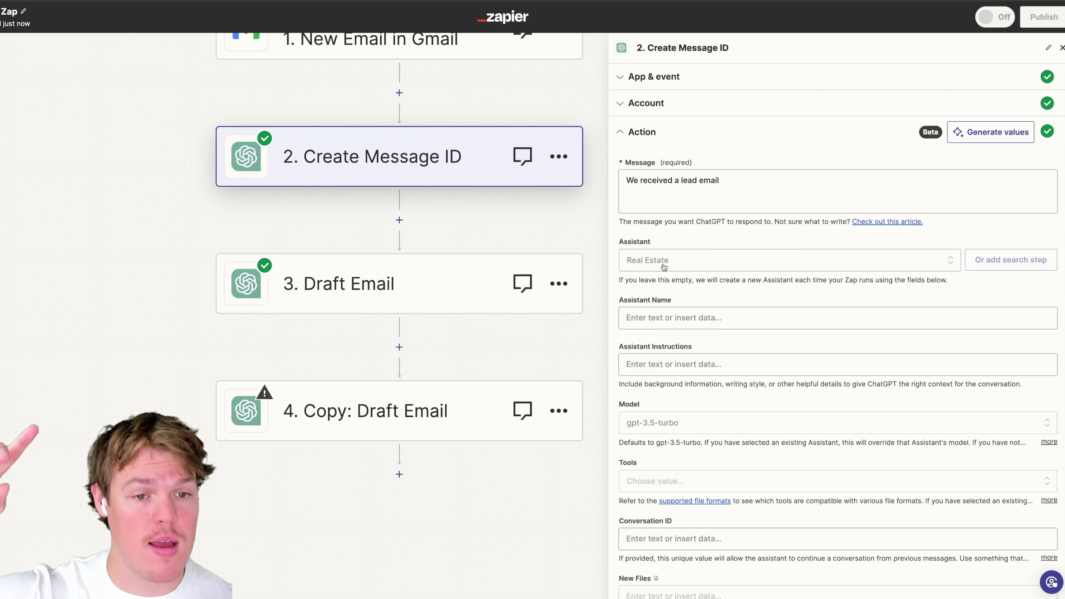
Test the Draft Email copy with its conversation-memory question and examine the Full Response
left_click(378, 411)
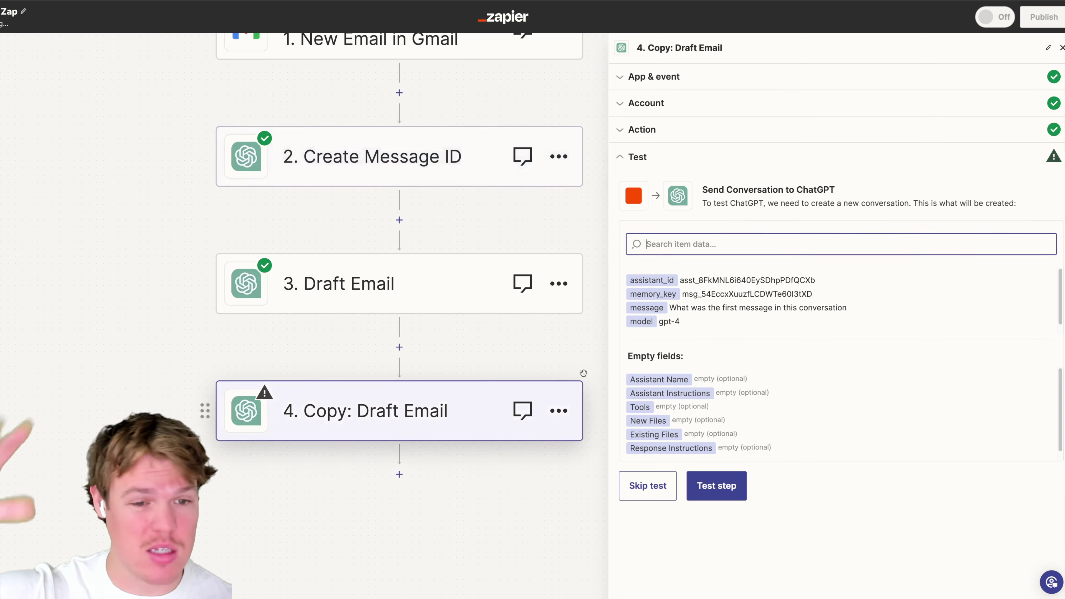
left_click(710, 128)
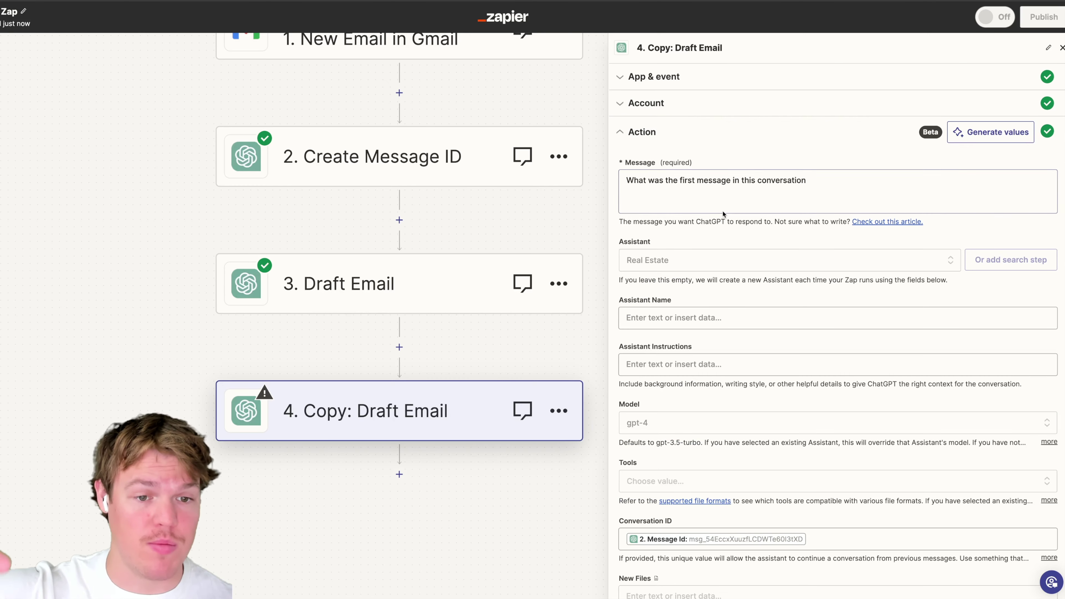
scroll(725, 270, "down", 5)
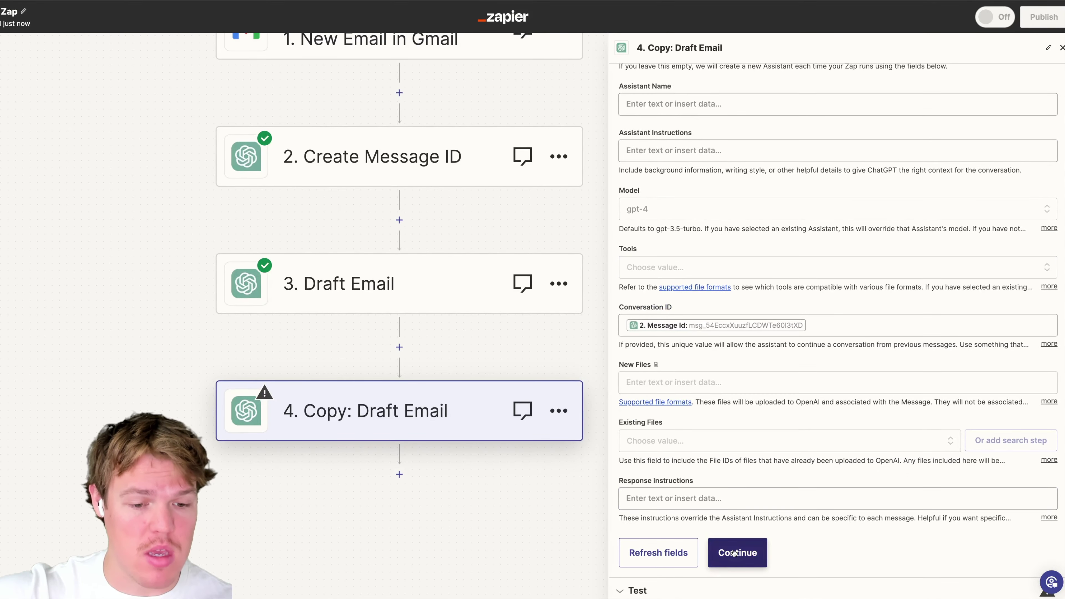
left_click(727, 552)
left_click(725, 485)
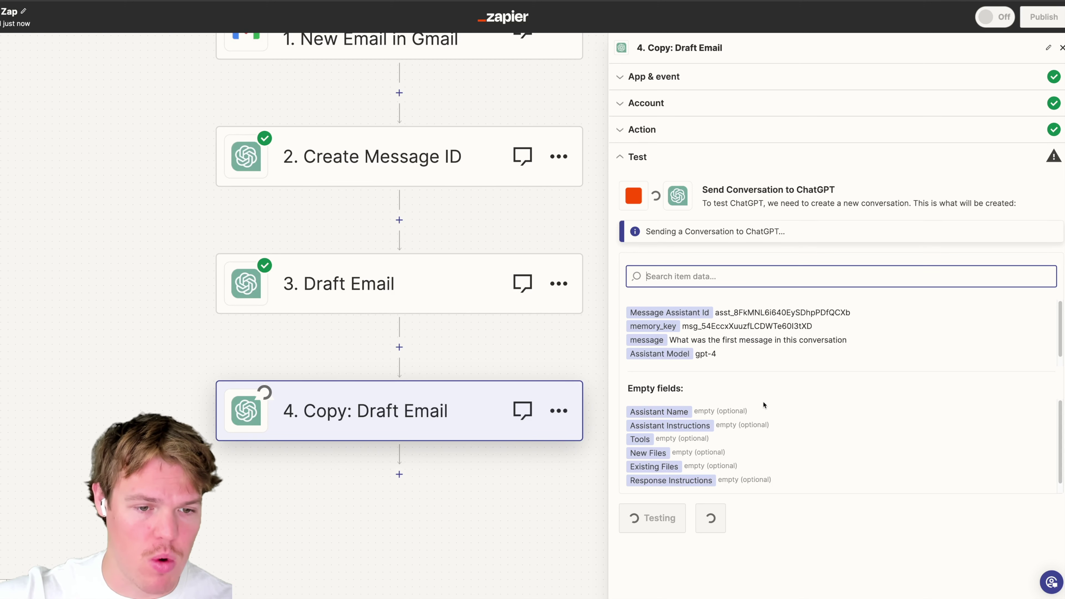
scroll(764, 405, "down", 10)
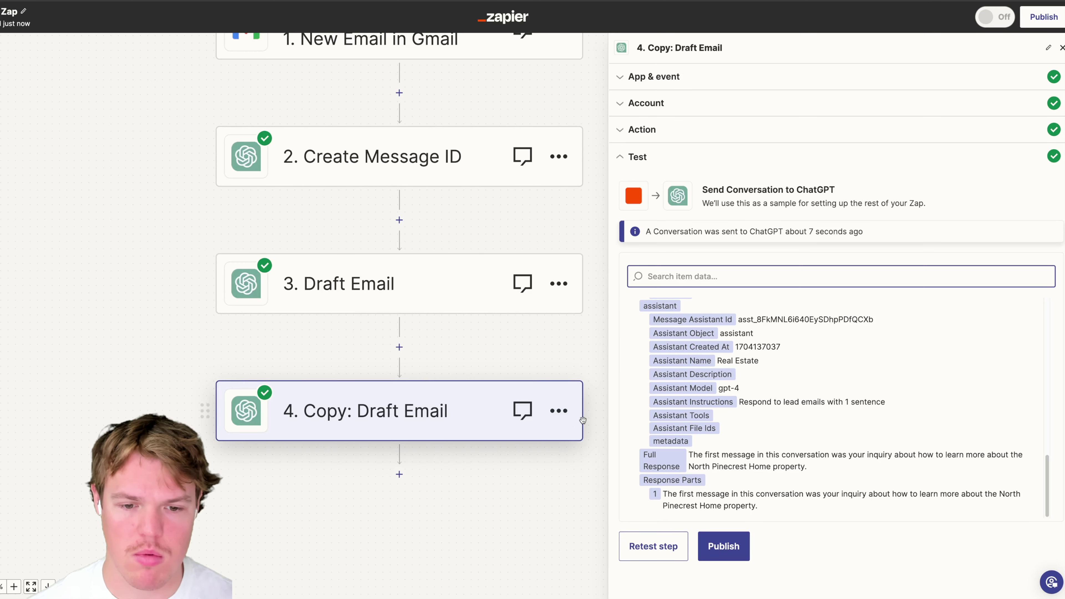
Delete the copy of the Draft Email step from the Zap
left_click(559, 410)
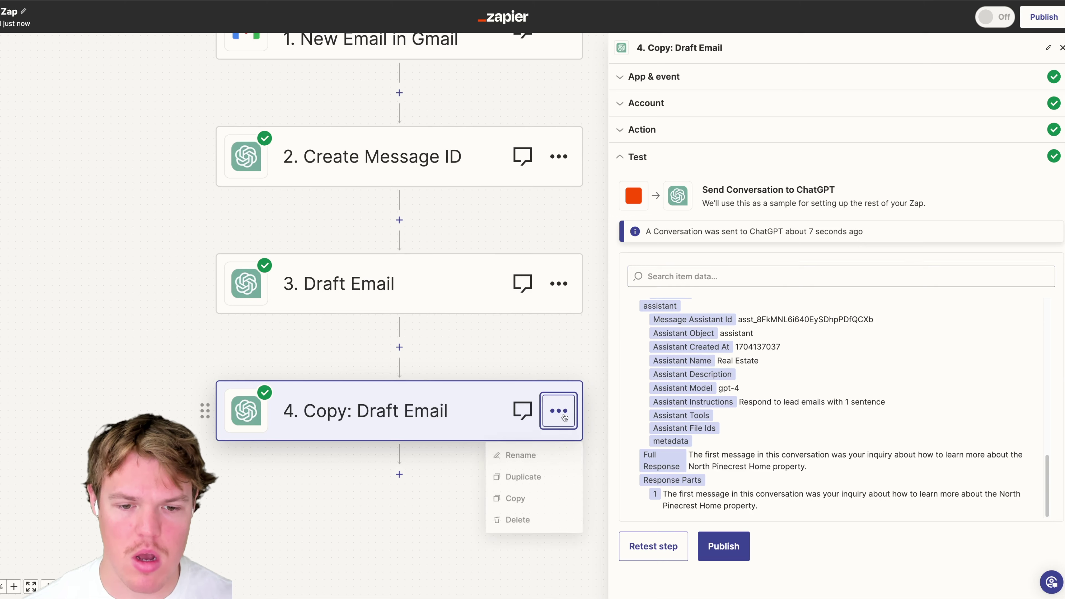
left_click(538, 520)
left_click(537, 520)
left_click_drag(497, 394, 545, 406)
scroll(499, 445, "down", 2)
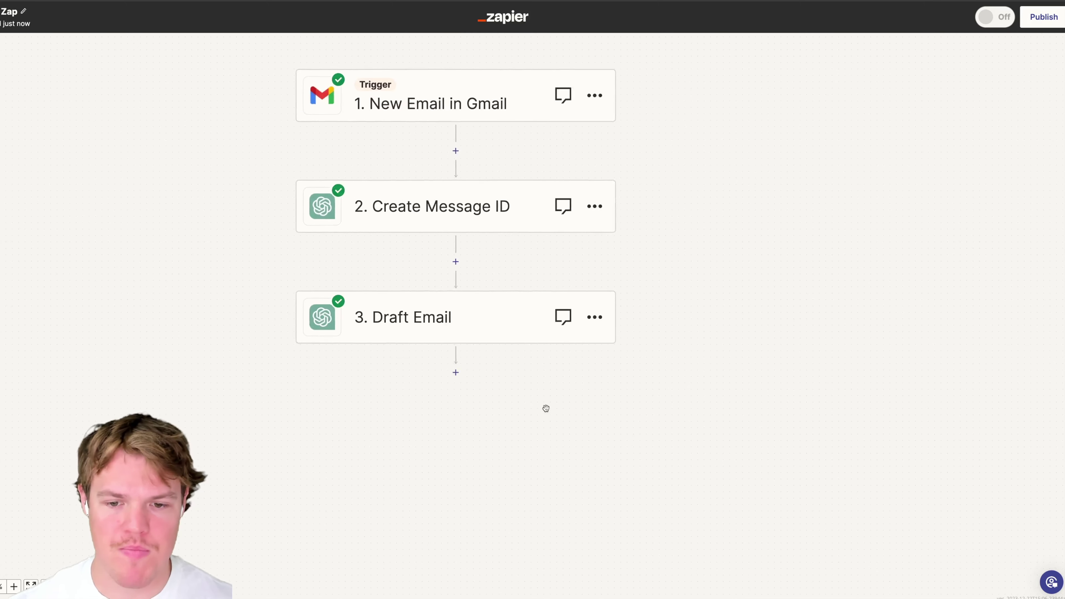
Add a Zapier Tables step after Draft Email with Create Record as its event
left_click(456, 373)
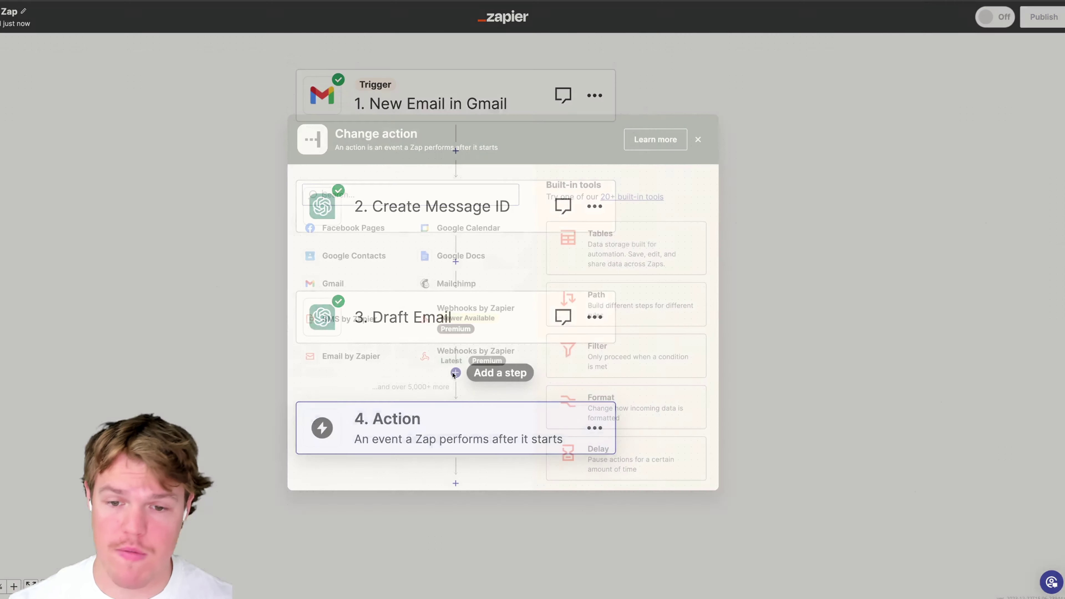
left_click(597, 258)
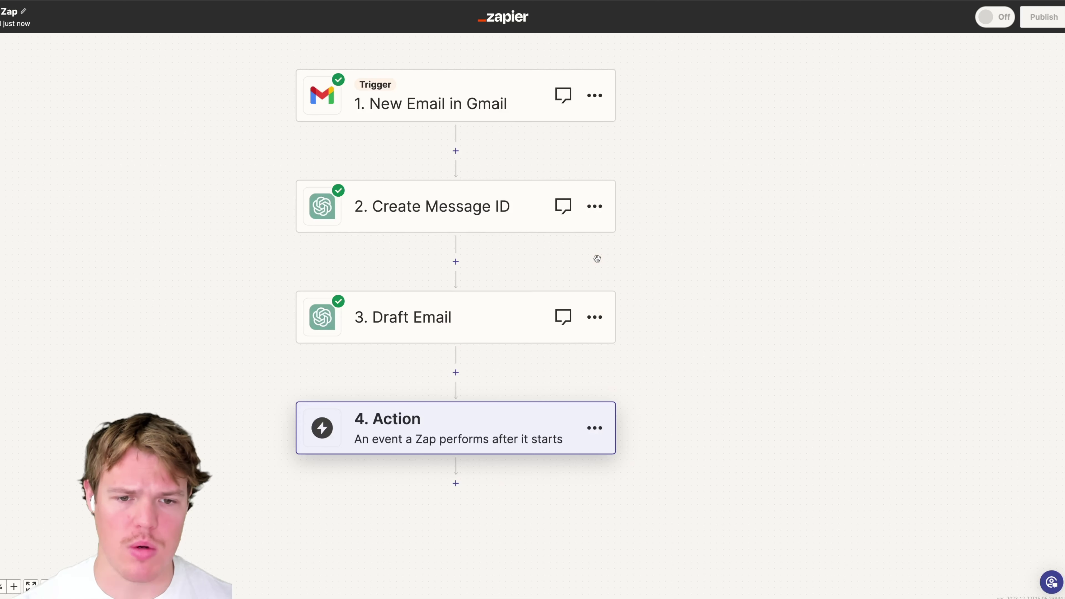
left_click(684, 168)
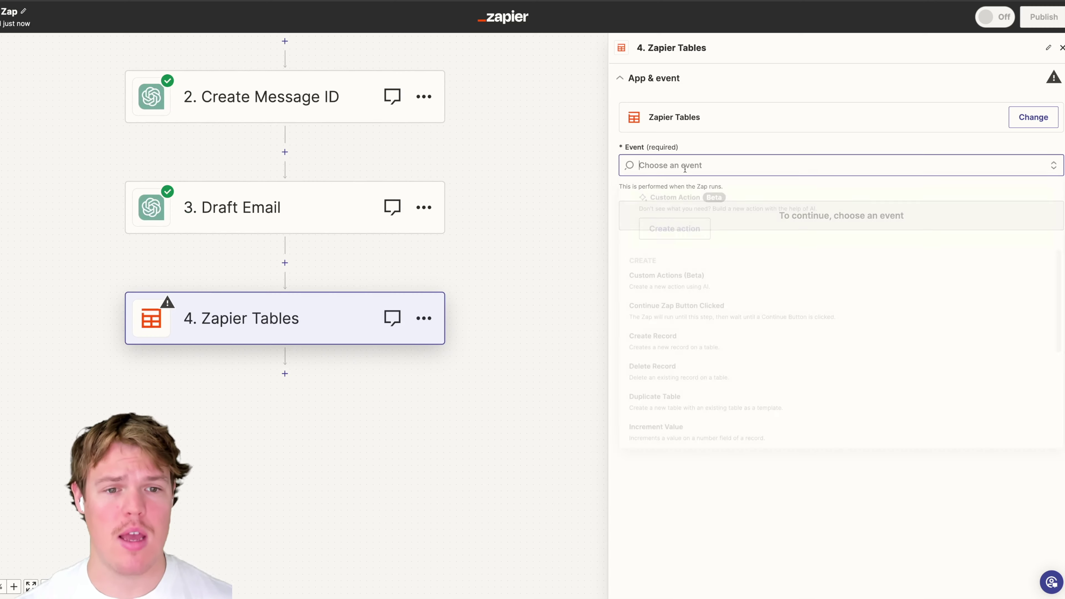
left_click(726, 328)
left_click(760, 220)
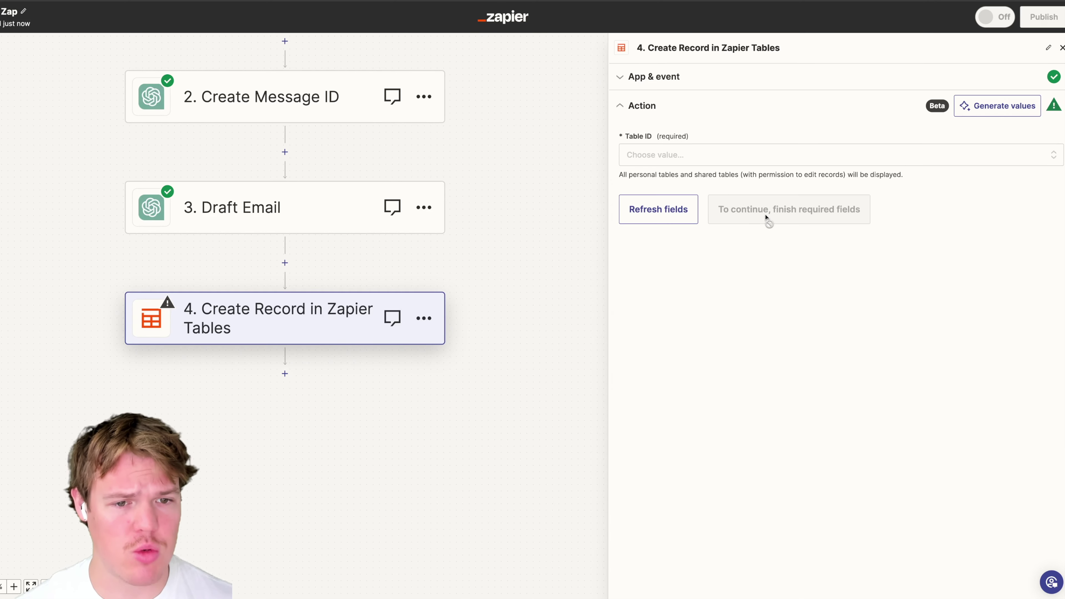
Set the record's Table ID to Pinewood Houses Database and map Users Email to From Email of the New Email in Gmail step
left_click(713, 155)
left_click(699, 252)
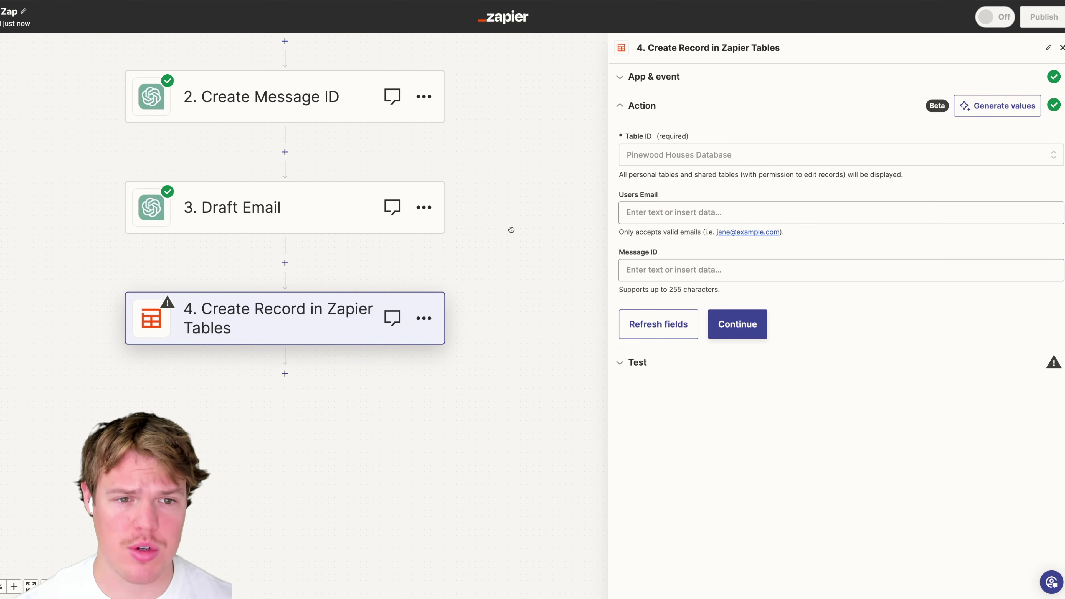
left_click_drag(511, 231, 571, 273)
left_click(690, 213)
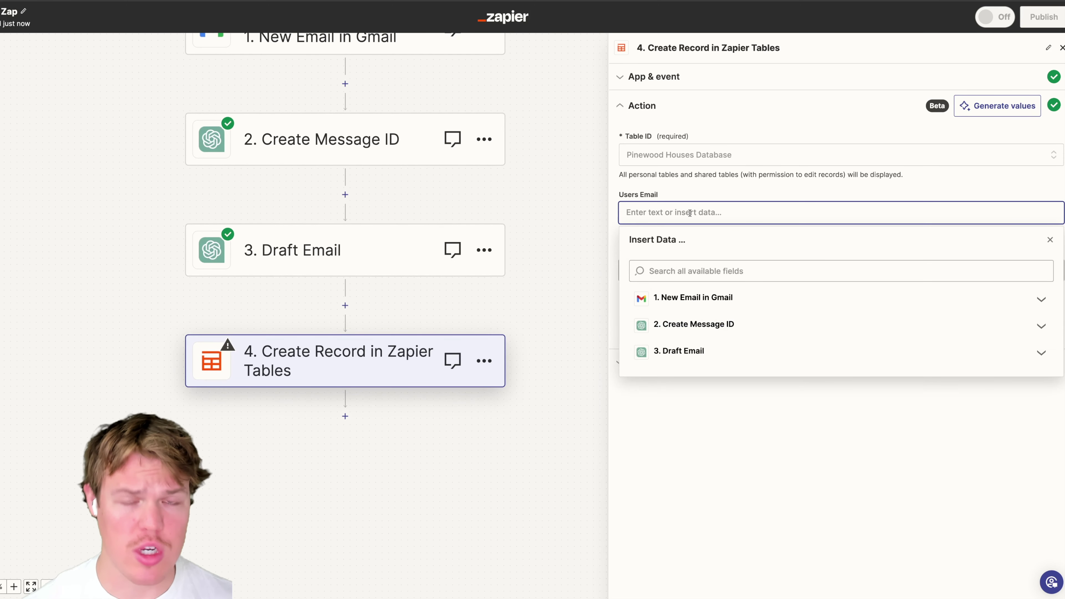
left_click(730, 298)
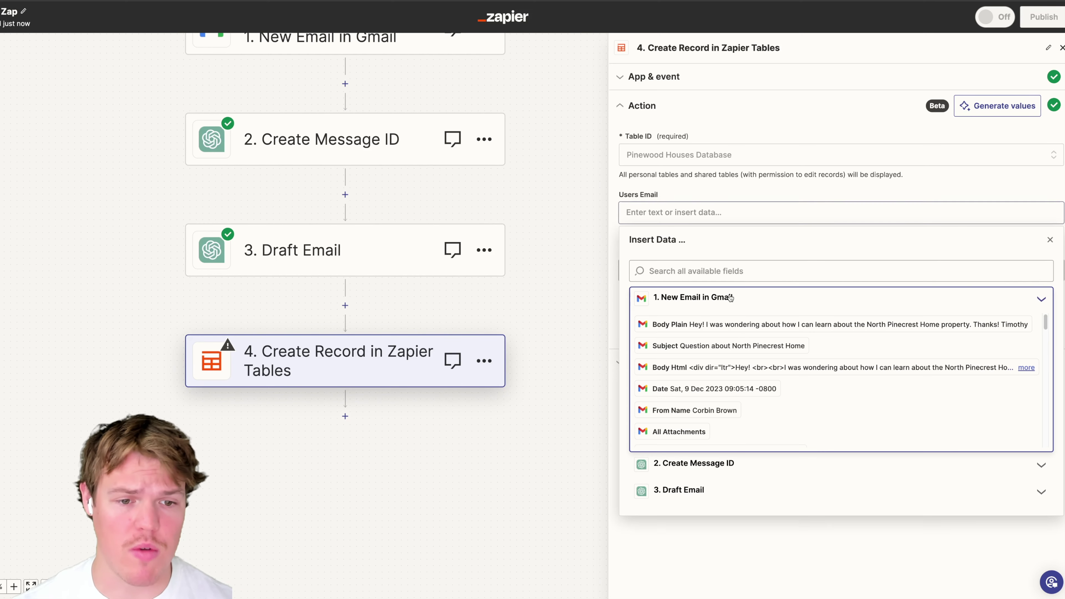
left_click(719, 278)
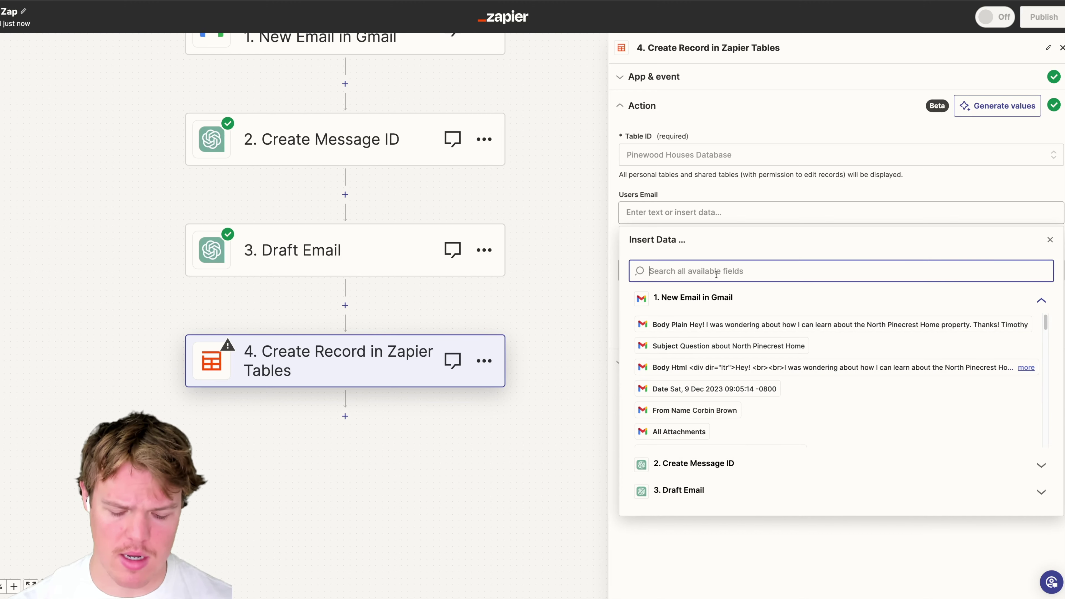
type("from")
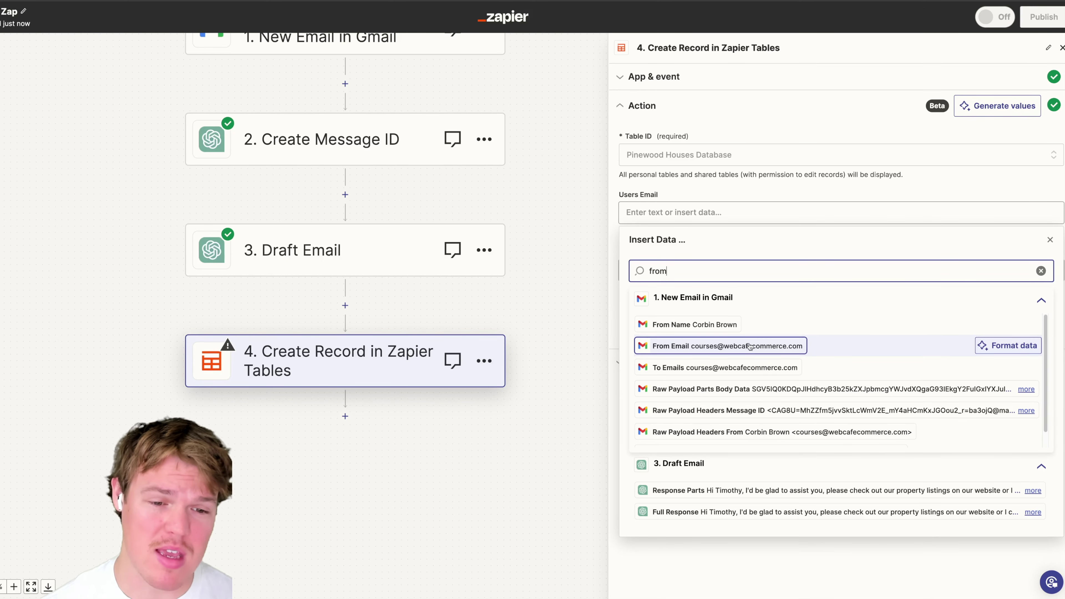
left_click(750, 347)
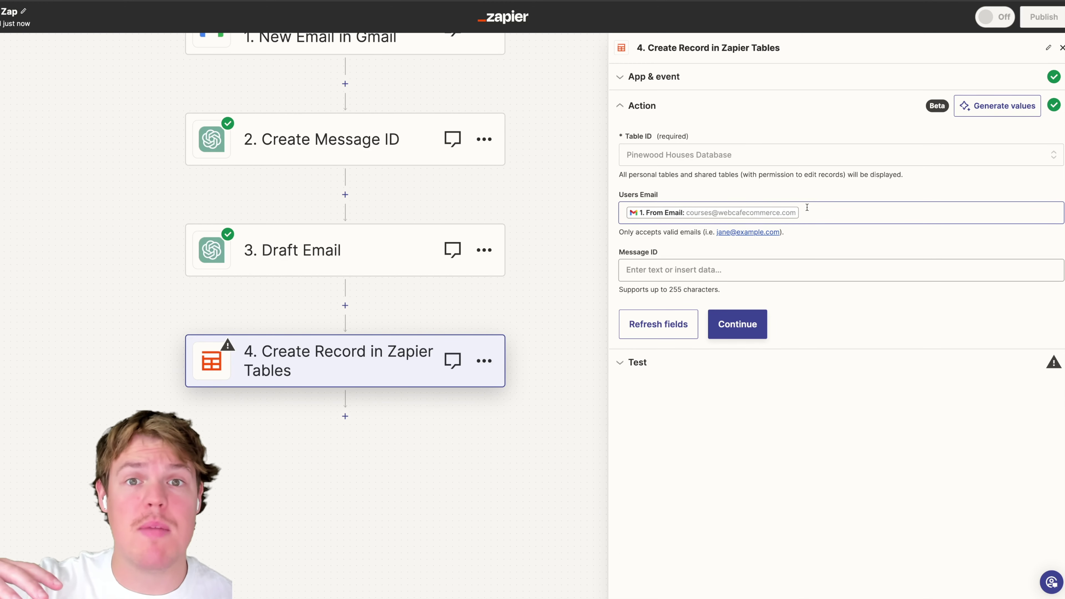
Map the record's Message ID to Message Id from the Create Message ID step, and test the Create Record step
left_click(748, 267)
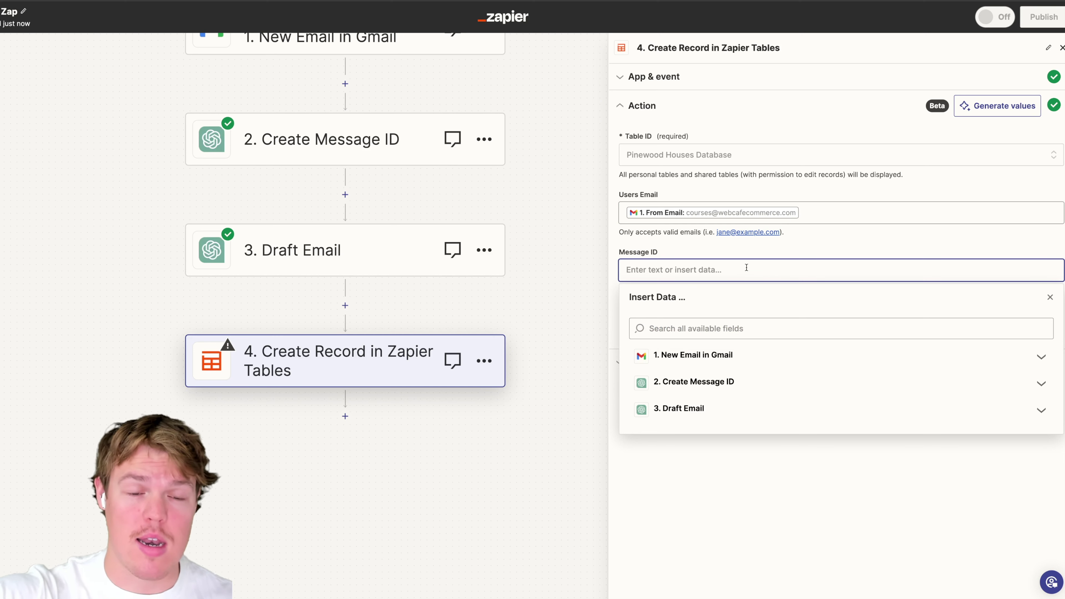
left_click(732, 383)
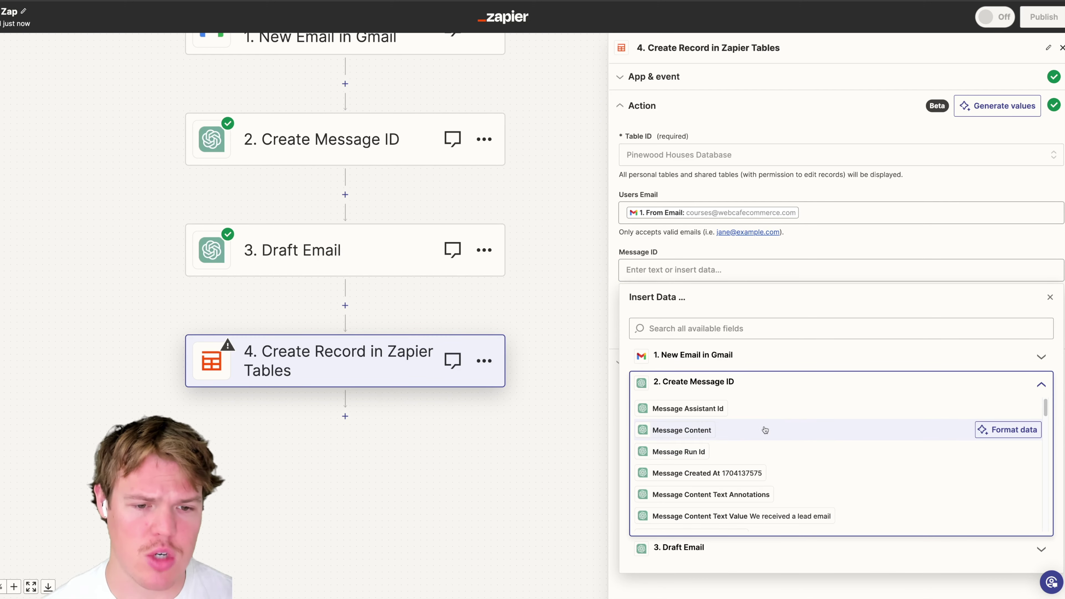
left_click(709, 329)
type("msg")
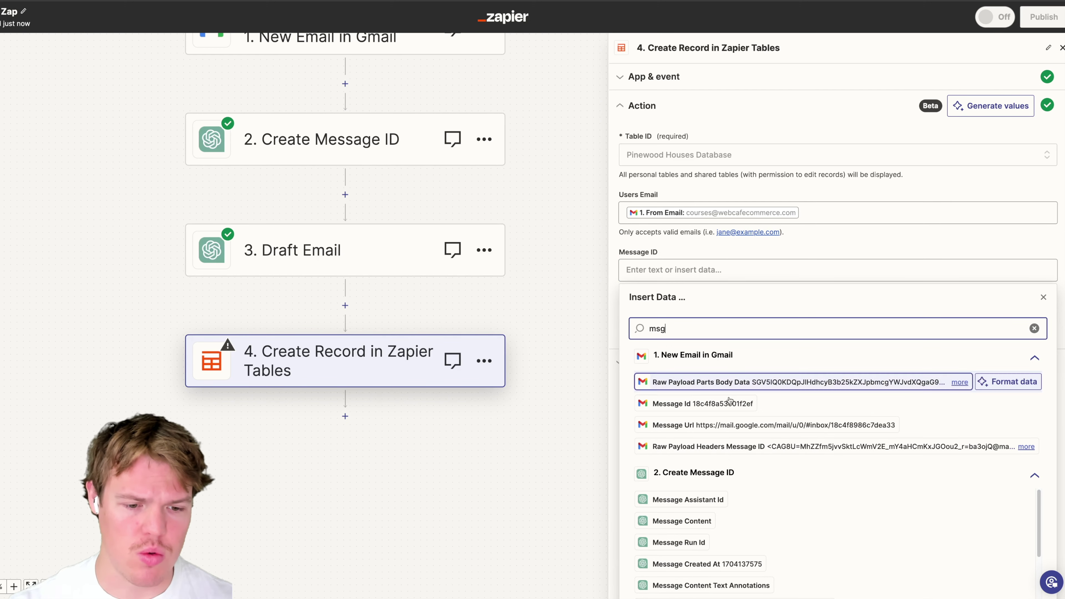
scroll(750, 495, "down", 5)
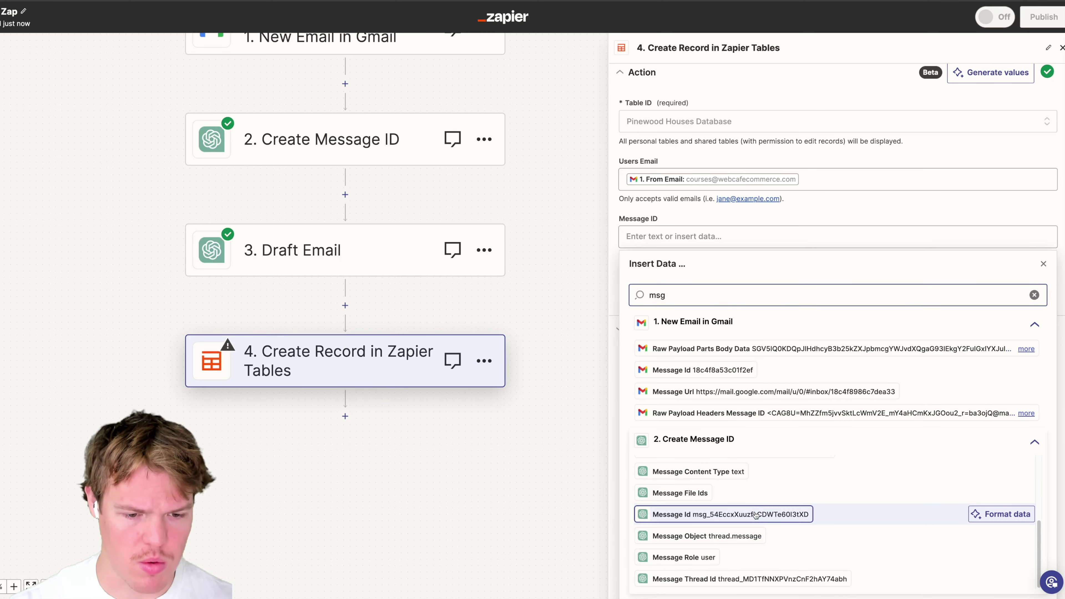
left_click(751, 515)
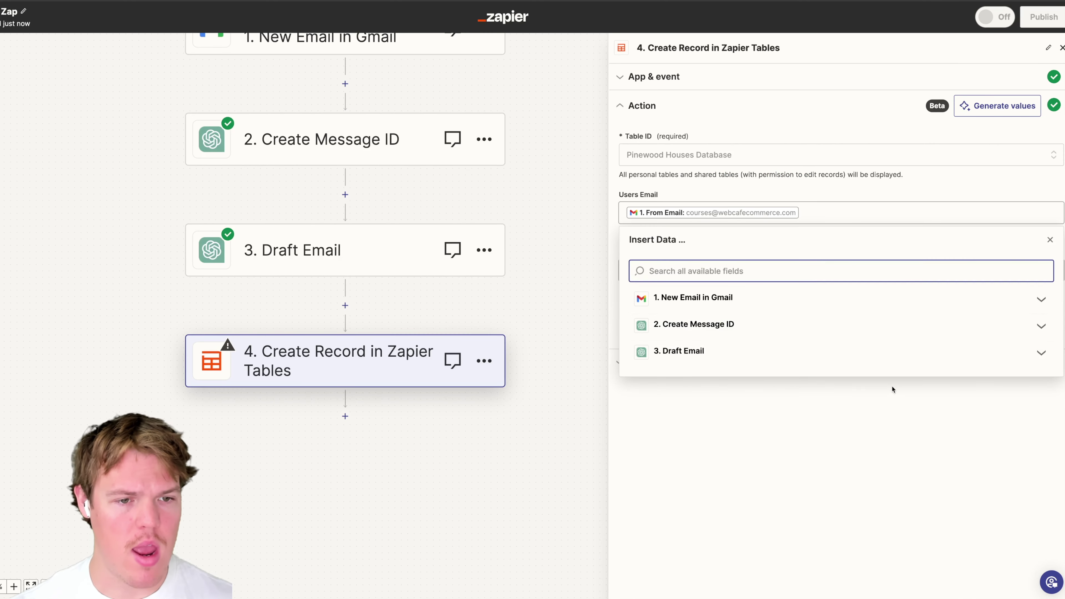
left_click(761, 325)
left_click(721, 406)
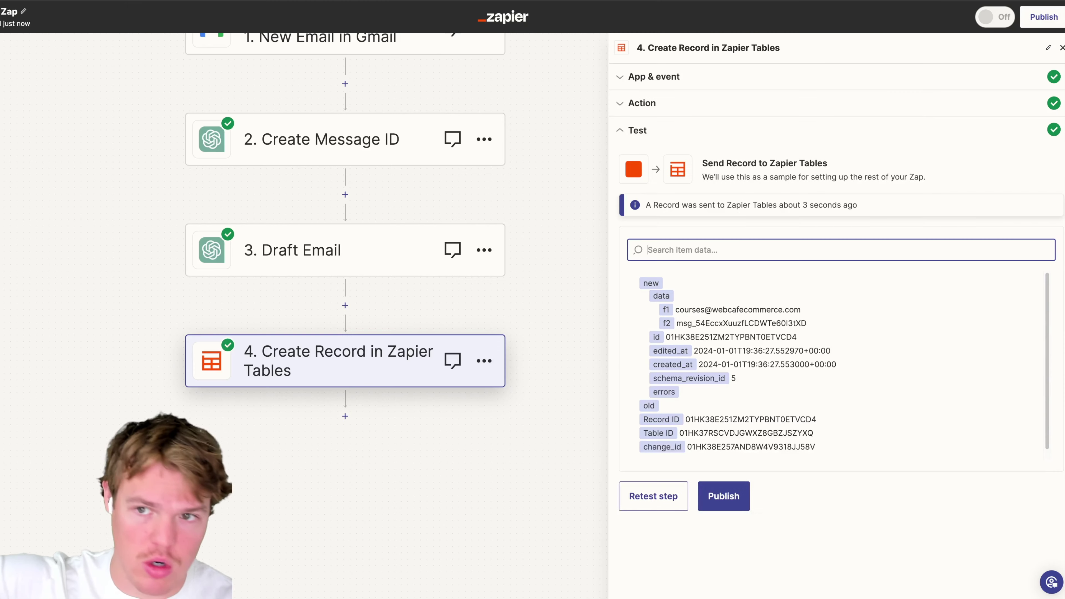
Rename the Zap with a title ending in "Profil"
double_click(19, 9)
key("BackSpace")
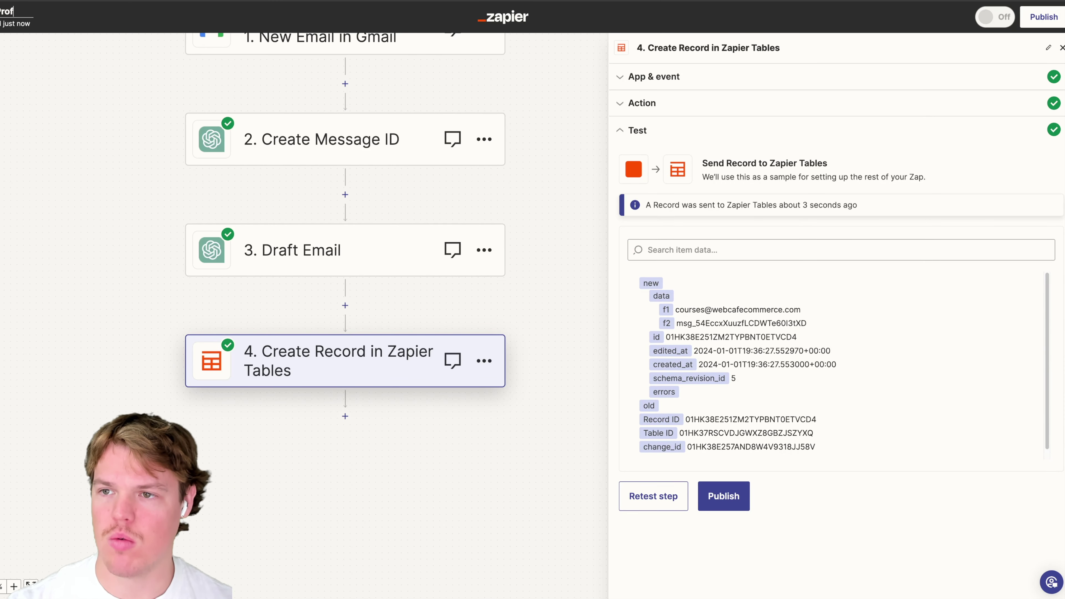
key("Return")
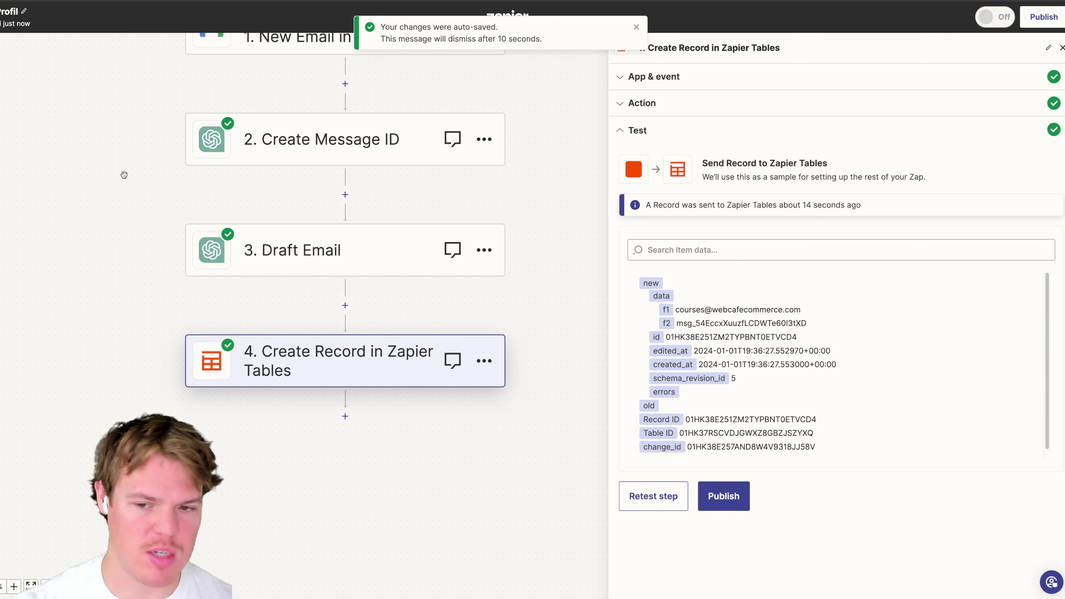
Add a Gmail step after the Create Record step with Create Draft as its event, keeping the connected Gmail account
left_click_drag(118, 184, 141, 104)
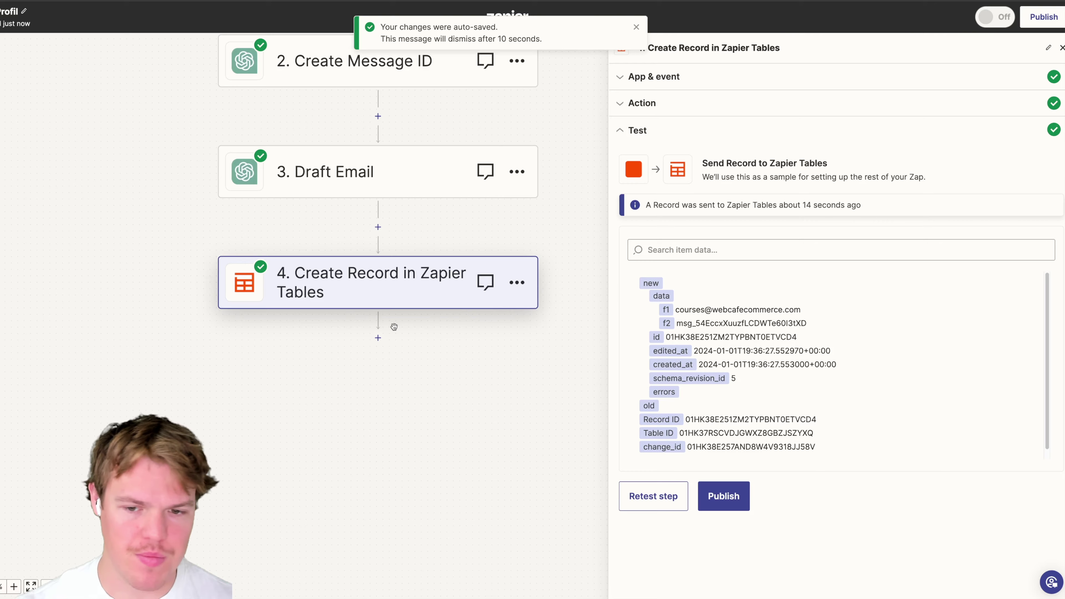
left_click(378, 338)
left_click(378, 338)
type("gm")
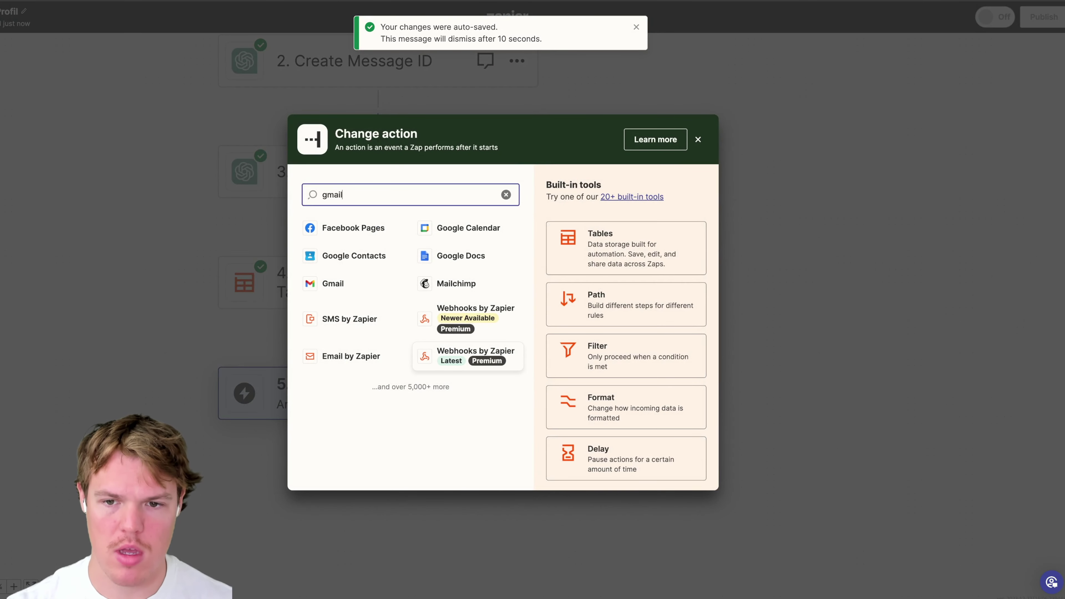
type("ail")
left_click(348, 231)
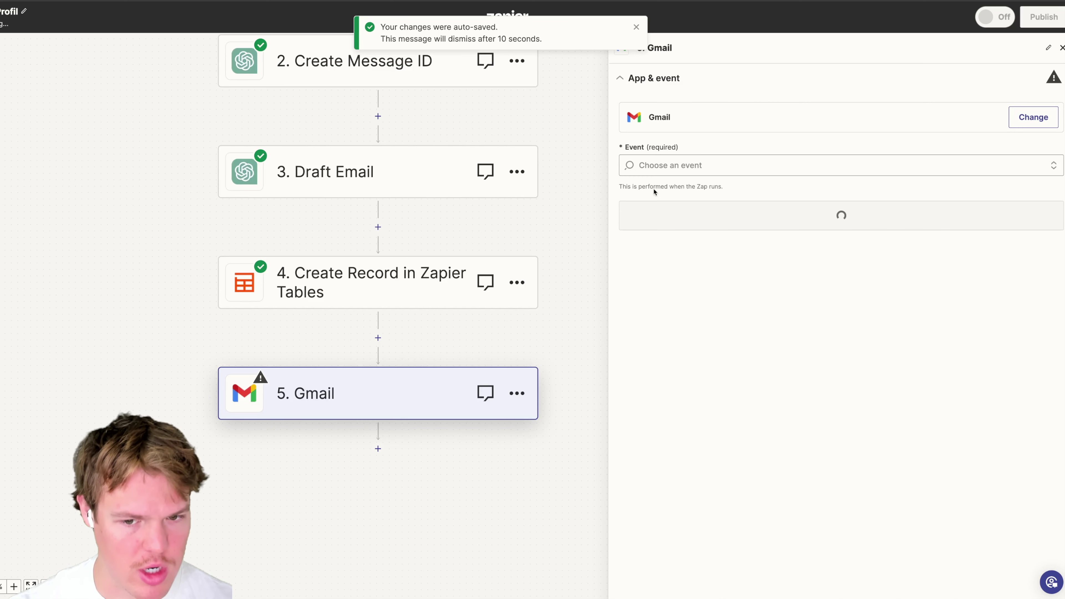
left_click(663, 168)
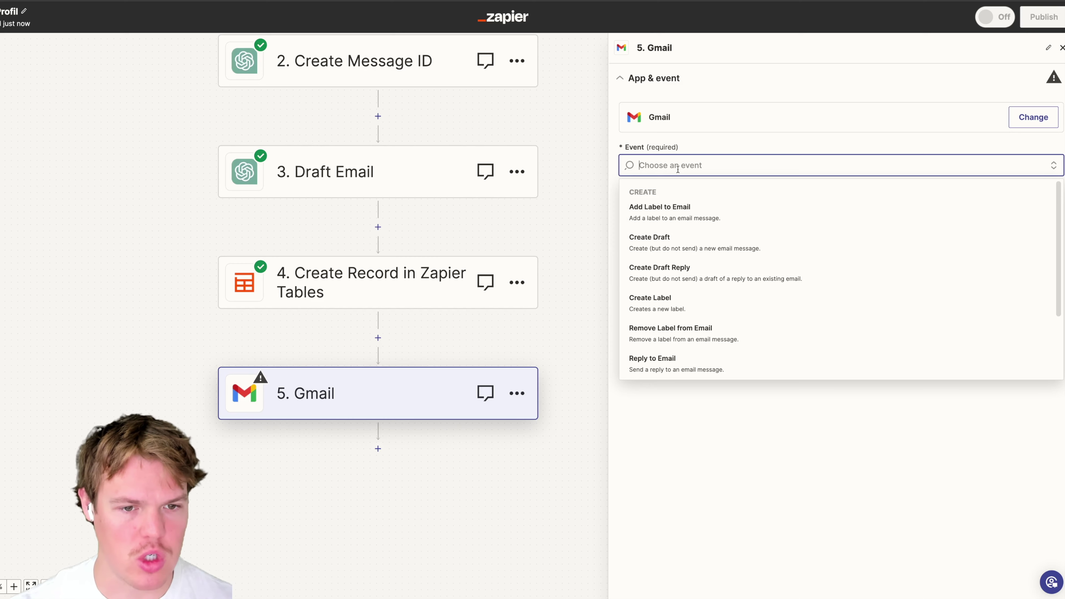
left_click(680, 243)
left_click(750, 223)
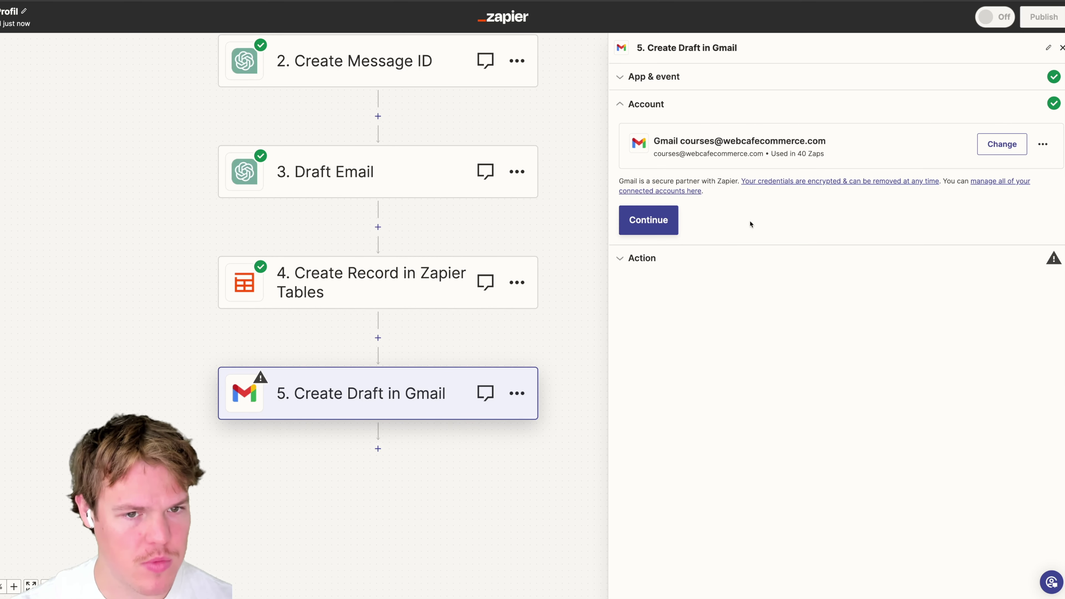
left_click(673, 221)
Set the Gmail draft's subject to "Real Estate Response"
left_click(696, 180)
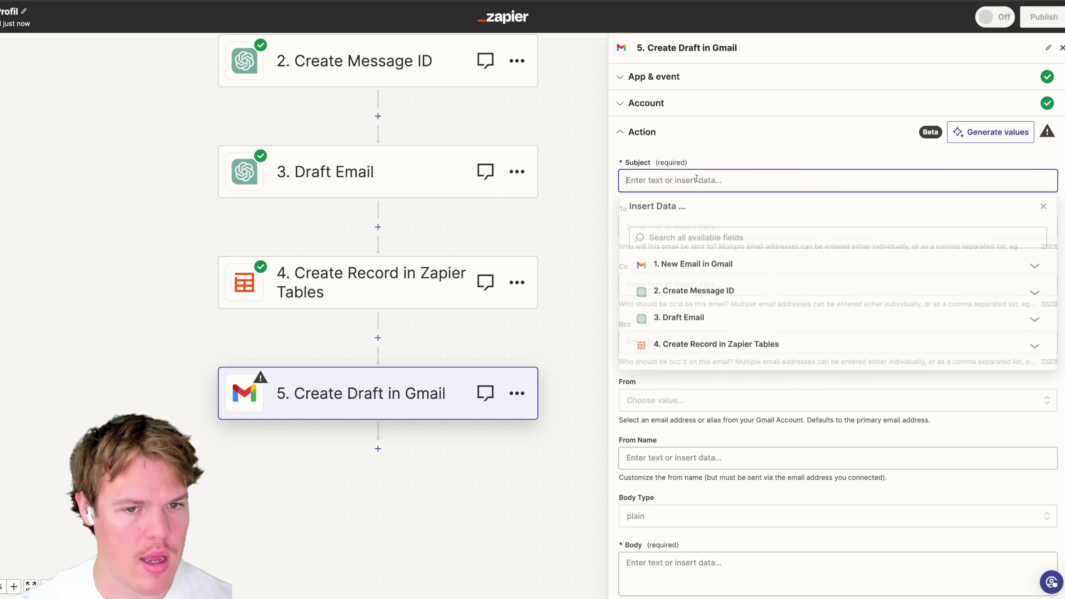
type("Draft Set")
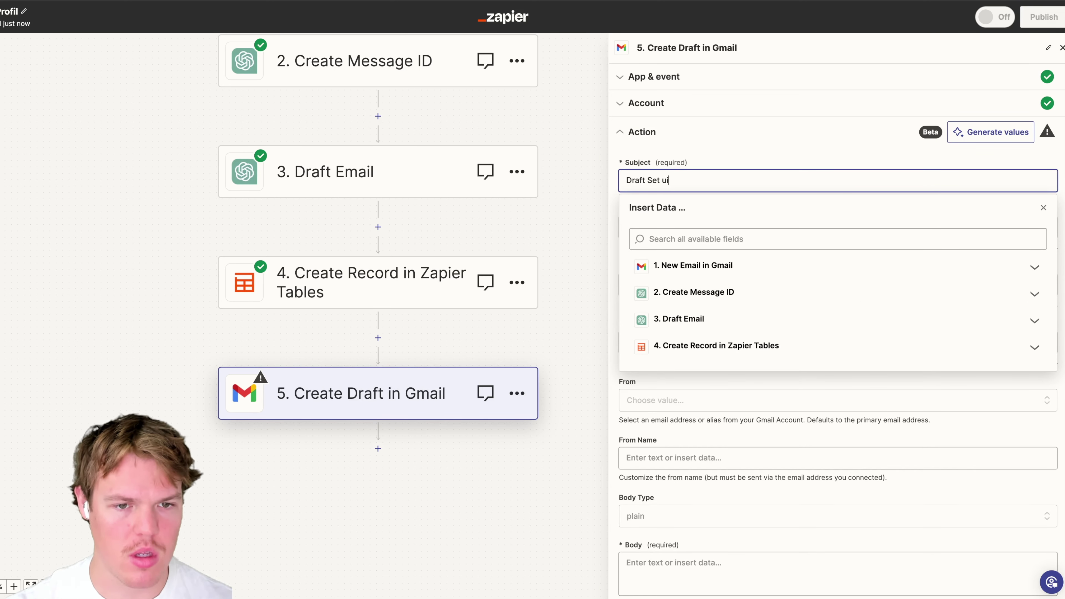
key("super+a")
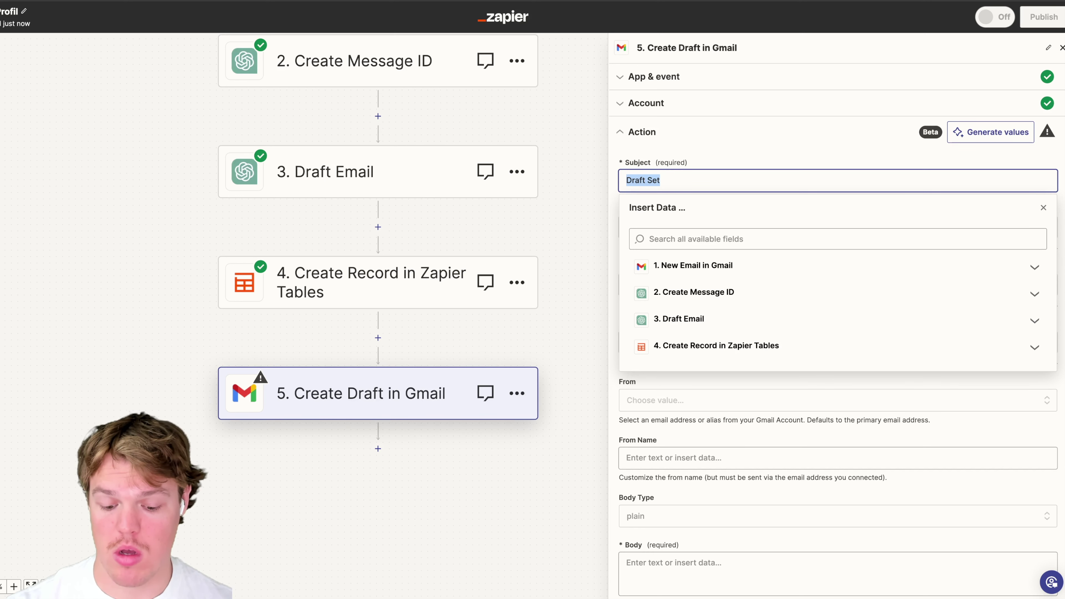
type("Pone")
key("BackSpace")
key("BackSpace")
key("BackSpace")
key("BackSpace")
type("P")
key("BackSpace")
type("Real Estate Response")
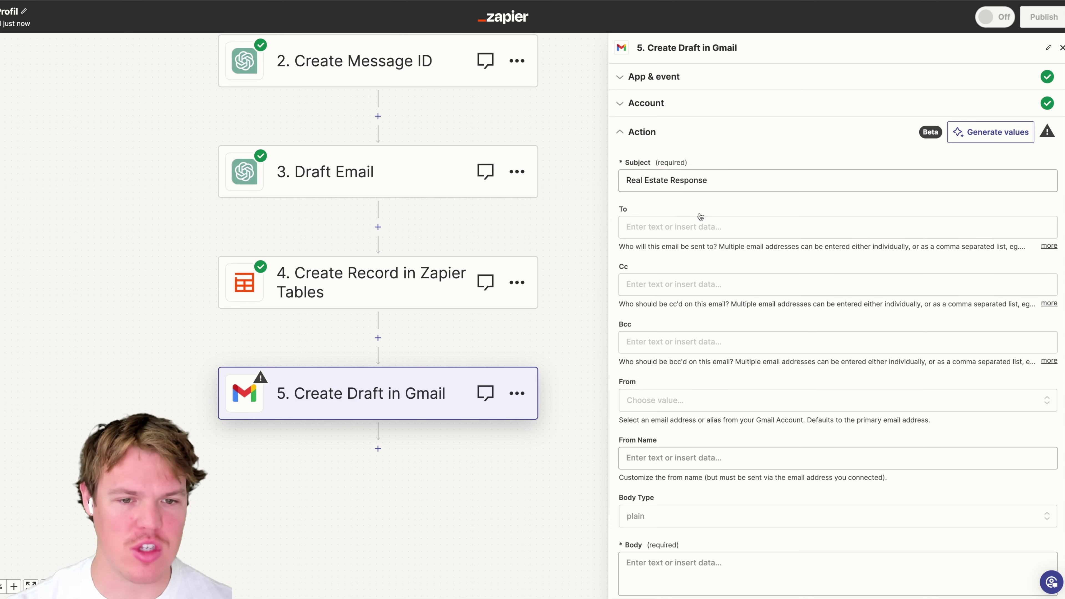
Map the draft's To field to From Email of the New Email in Gmail step
left_click(694, 220)
left_click(709, 311)
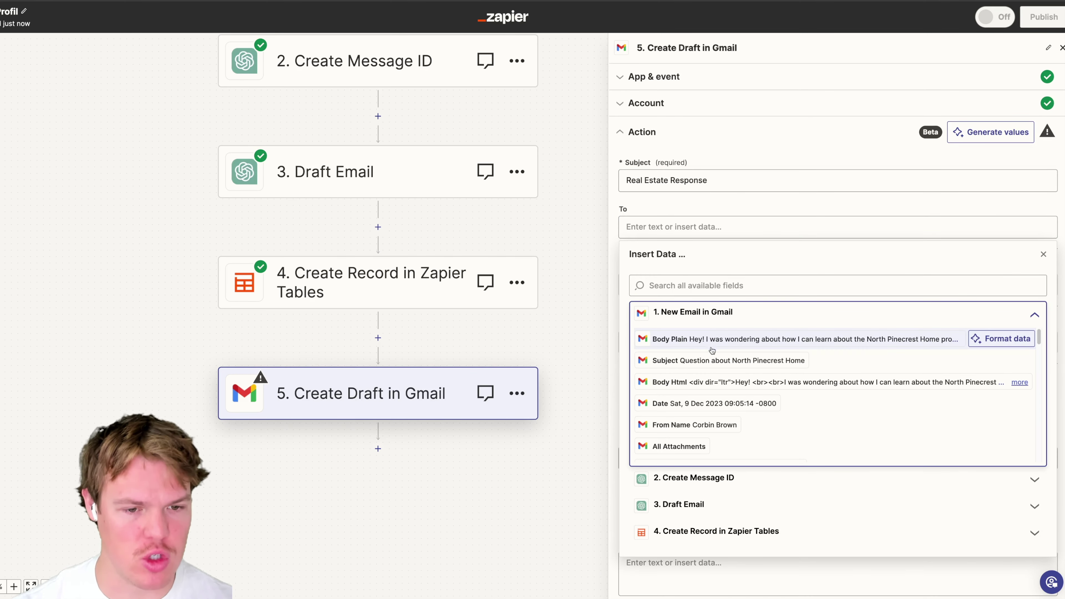
type("frto")
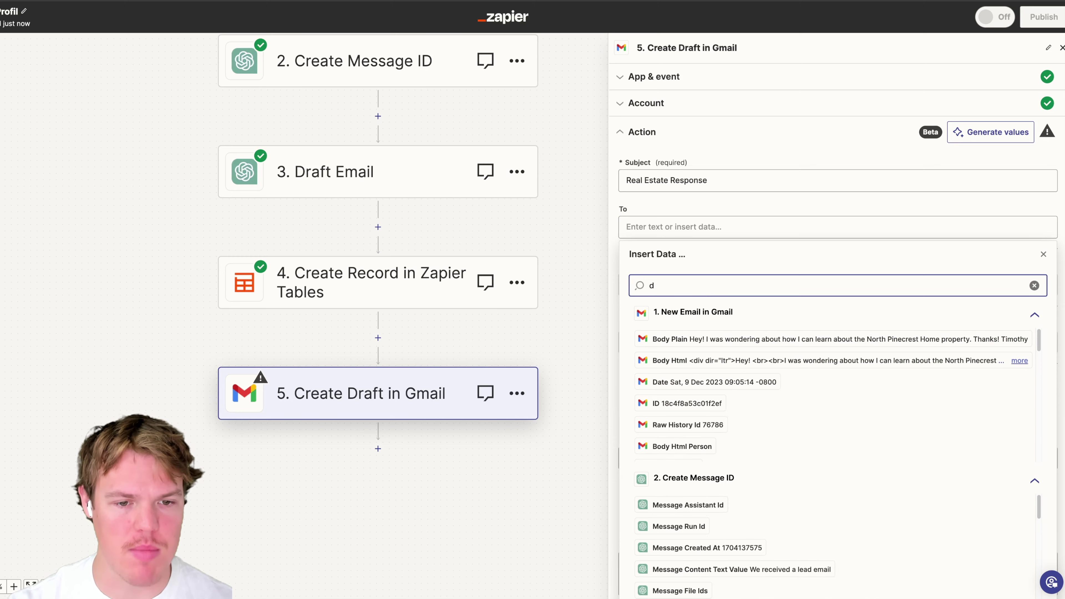
key("BackSpace")
key("BackSpace")
type("om")
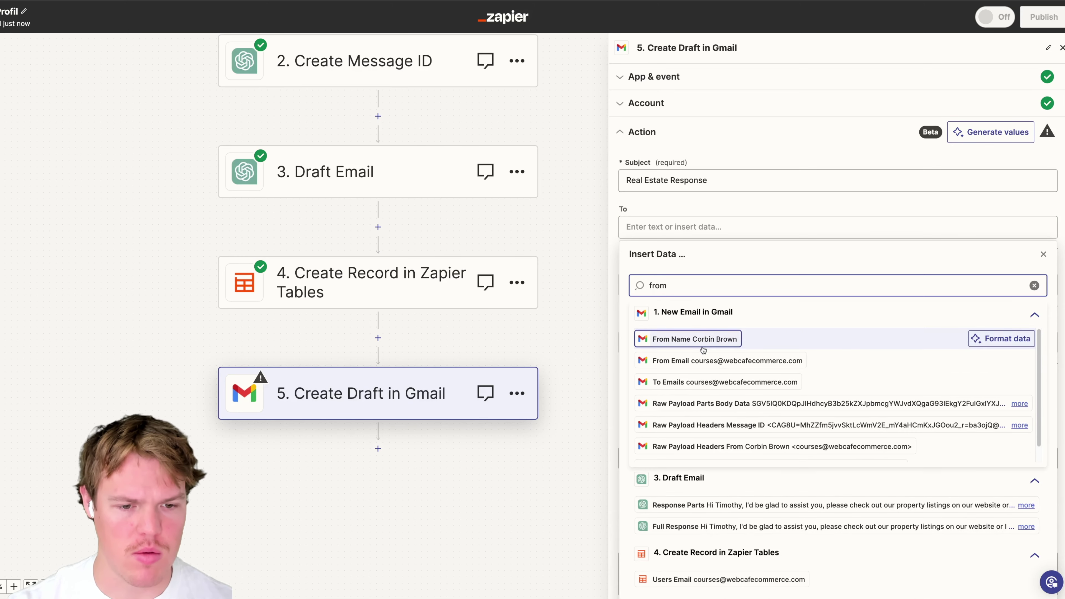
left_click(695, 382)
left_click(809, 226)
key("BackSpace")
type("from")
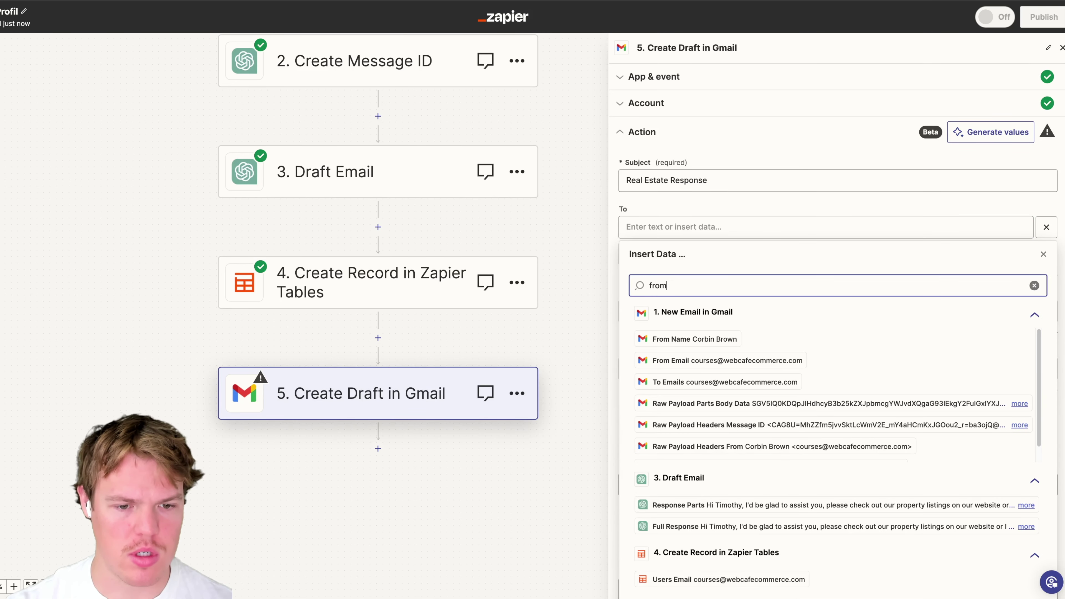
left_click(736, 361)
left_click(850, 215)
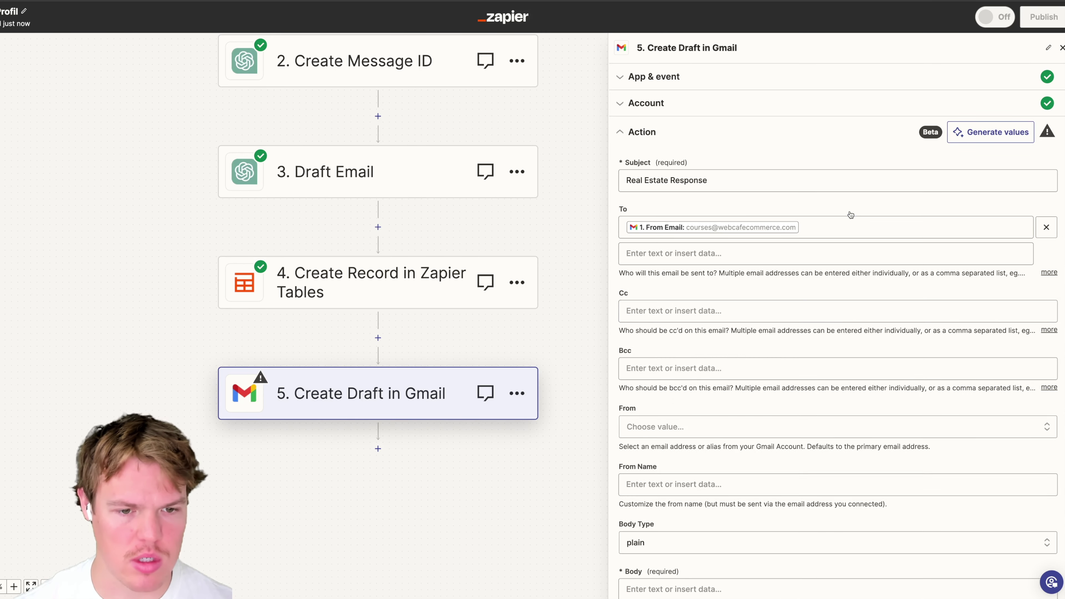
Map the draft's Body to Full Response from the Draft Email step
scroll(839, 310, "down", 5)
left_click(751, 360)
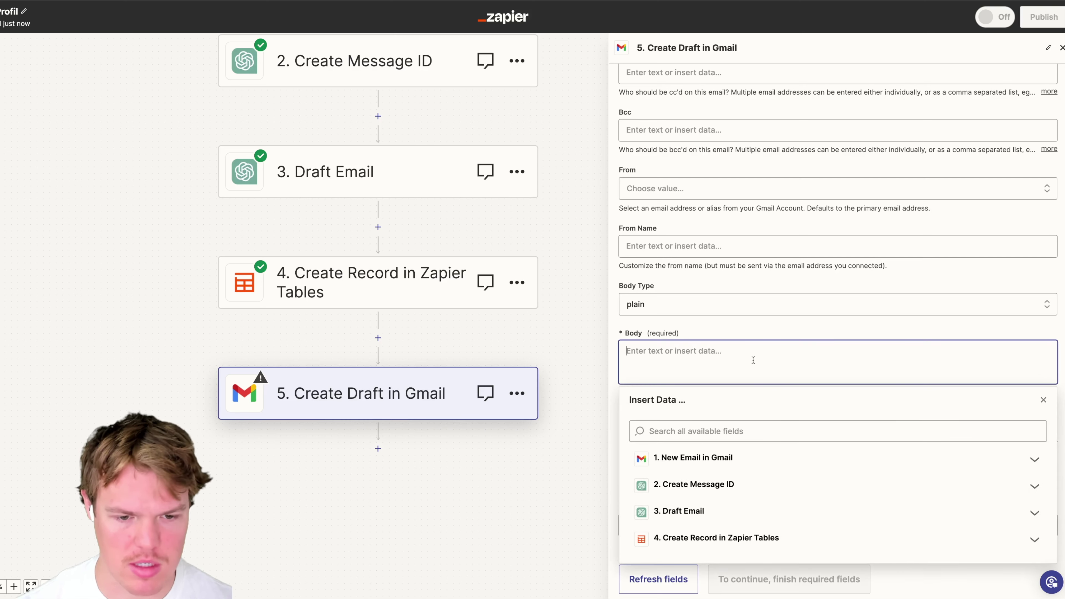
left_click(745, 515)
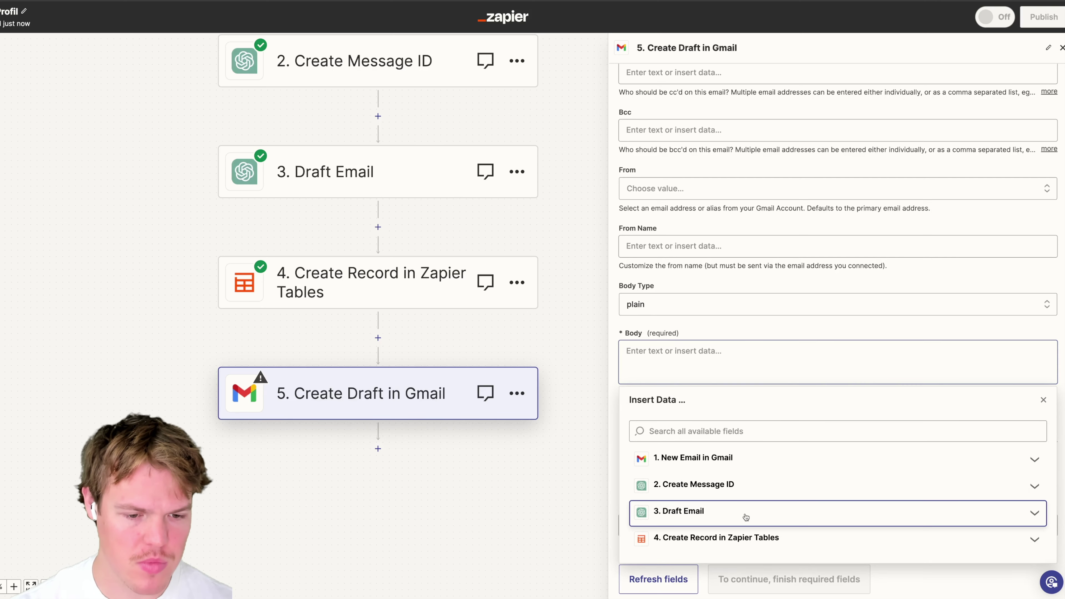
scroll(769, 546, "down", 8)
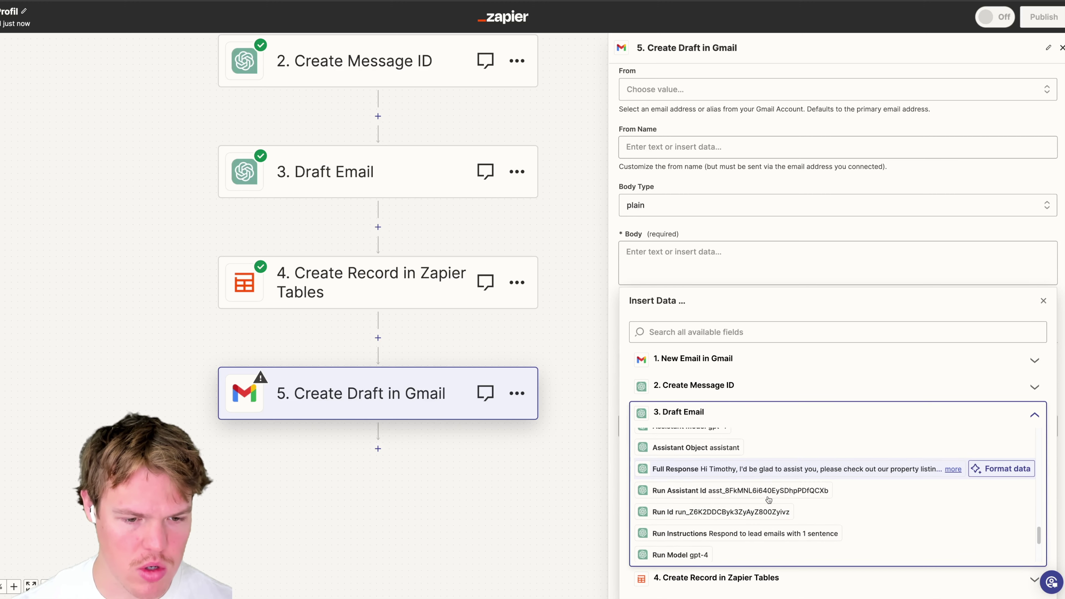
left_click(769, 491)
left_click(823, 243)
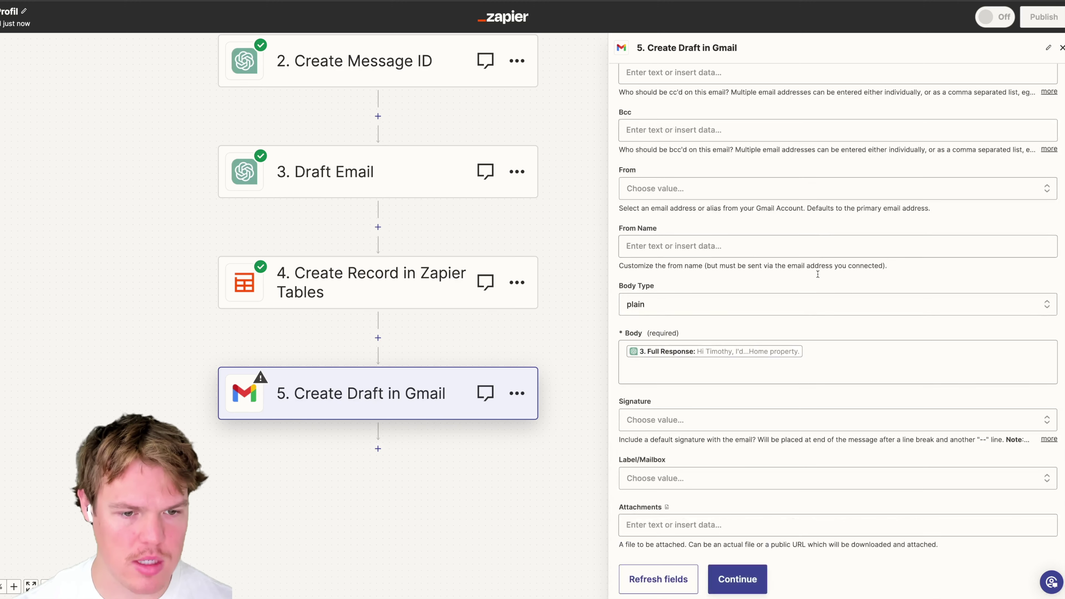
Test the Create Draft step and open the Real Estate Response draft in Gmail's Drafts
scroll(707, 476, "down", 1)
left_click(735, 552)
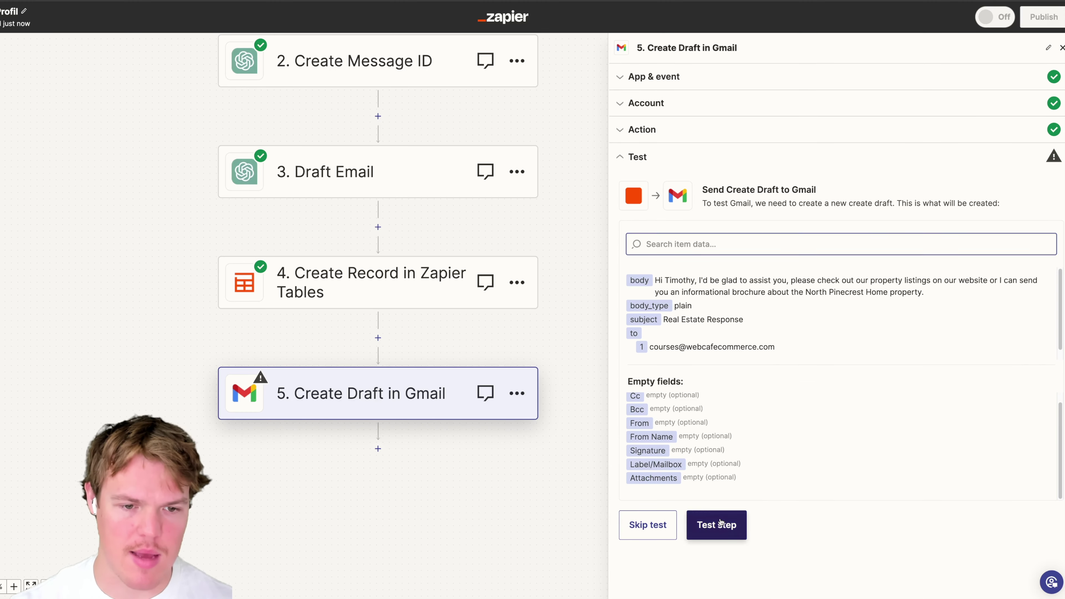
left_click(720, 522)
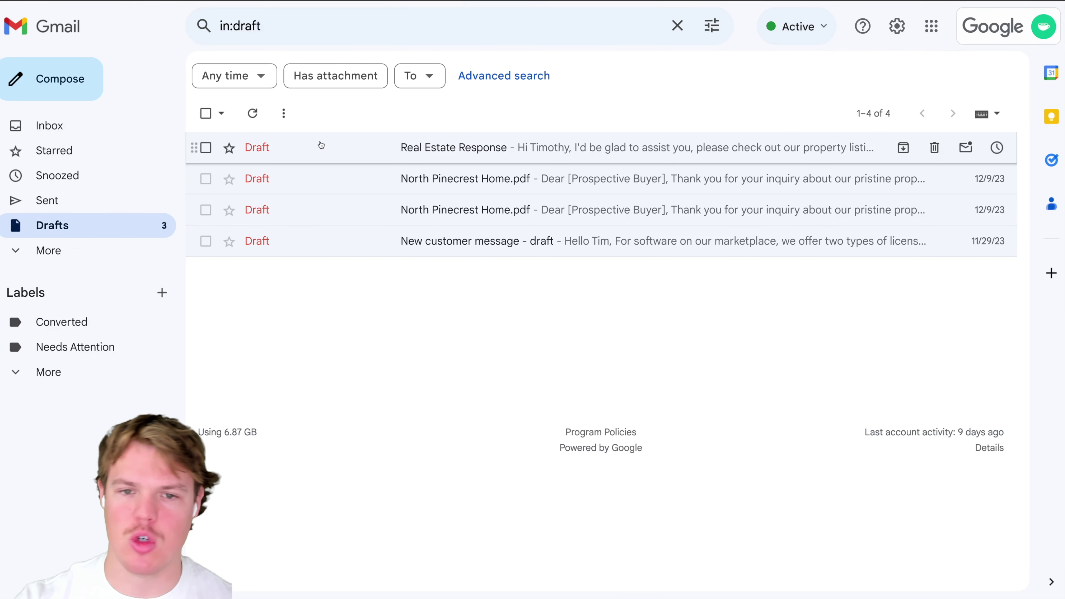
left_click(321, 146)
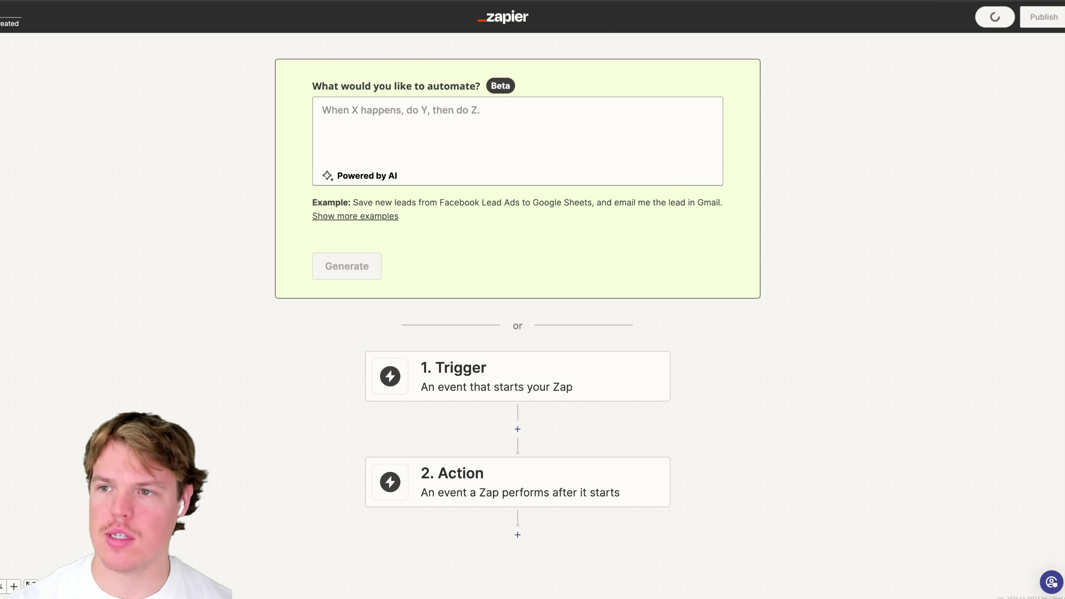
Name the new Zap with a title ending in "ce Data"
type("ce Data")
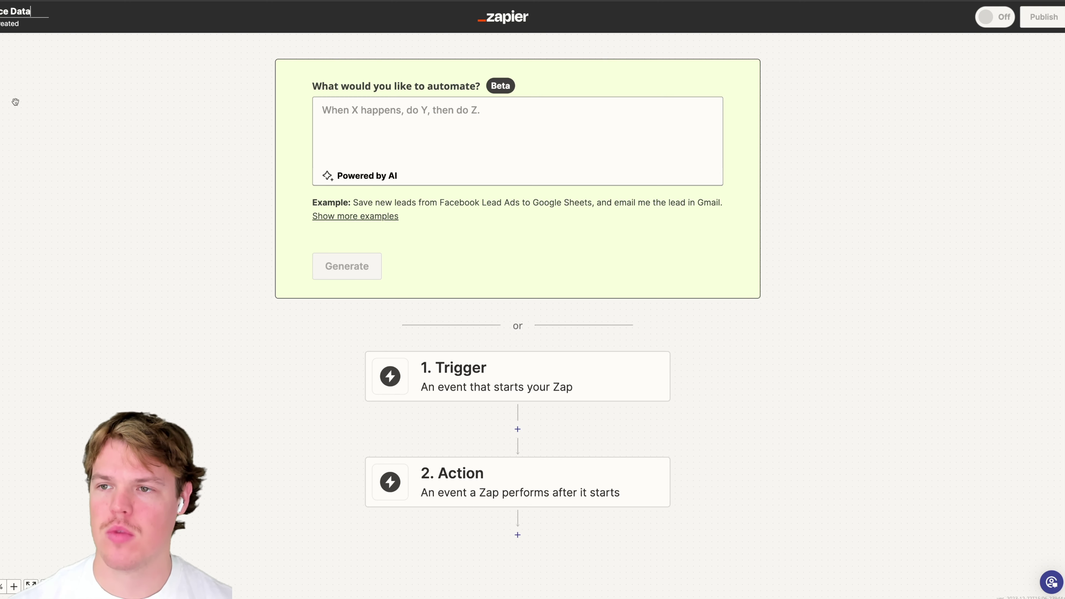
key("Return")
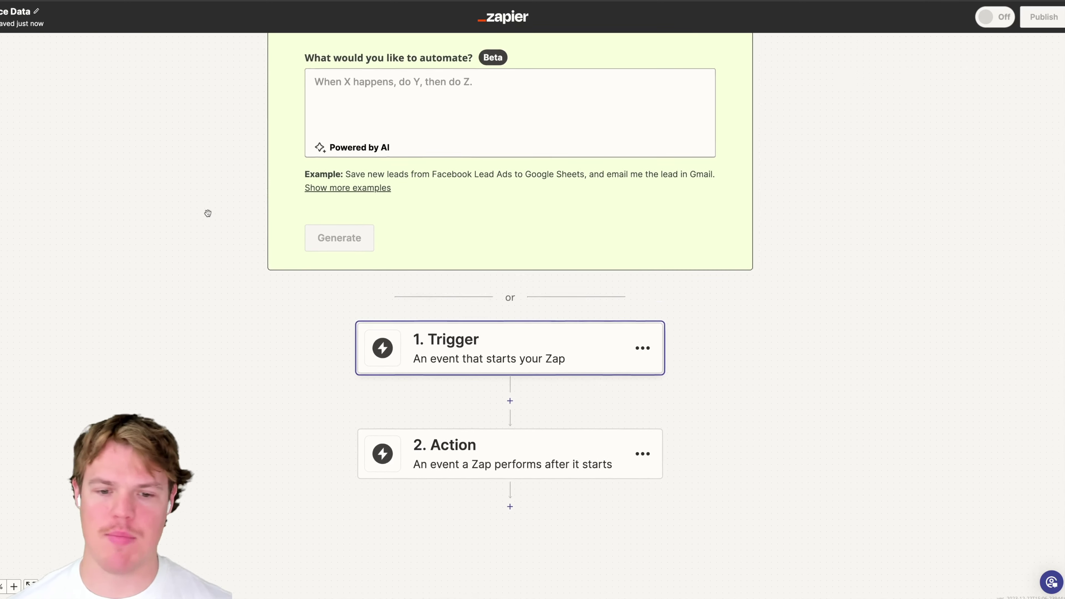
scroll(207, 213, "down", 3)
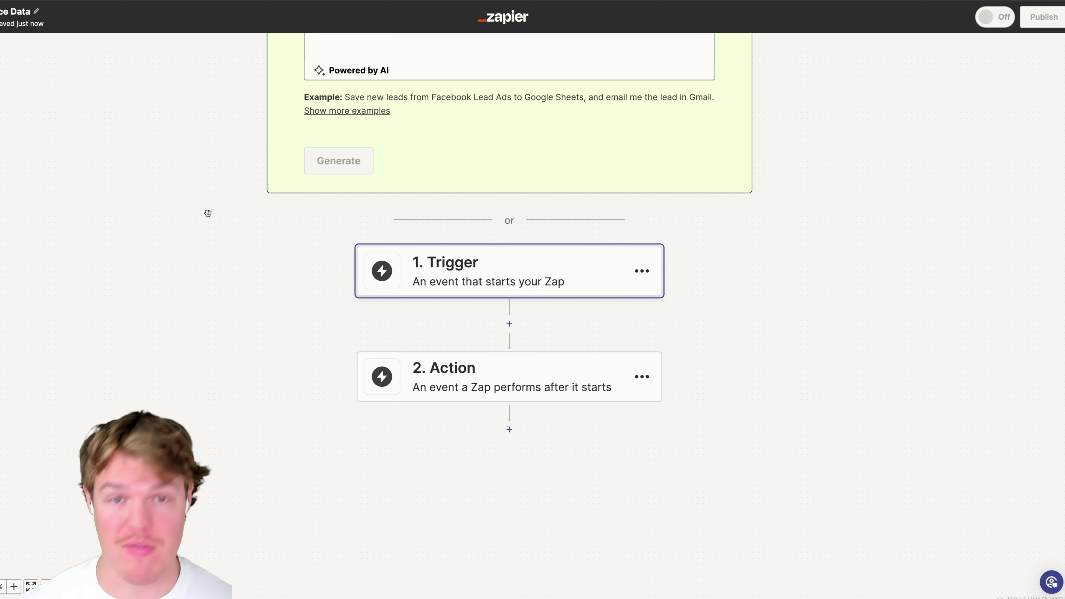
Set the new Zap's trigger to Gmail with New Email as its event
left_click(486, 293)
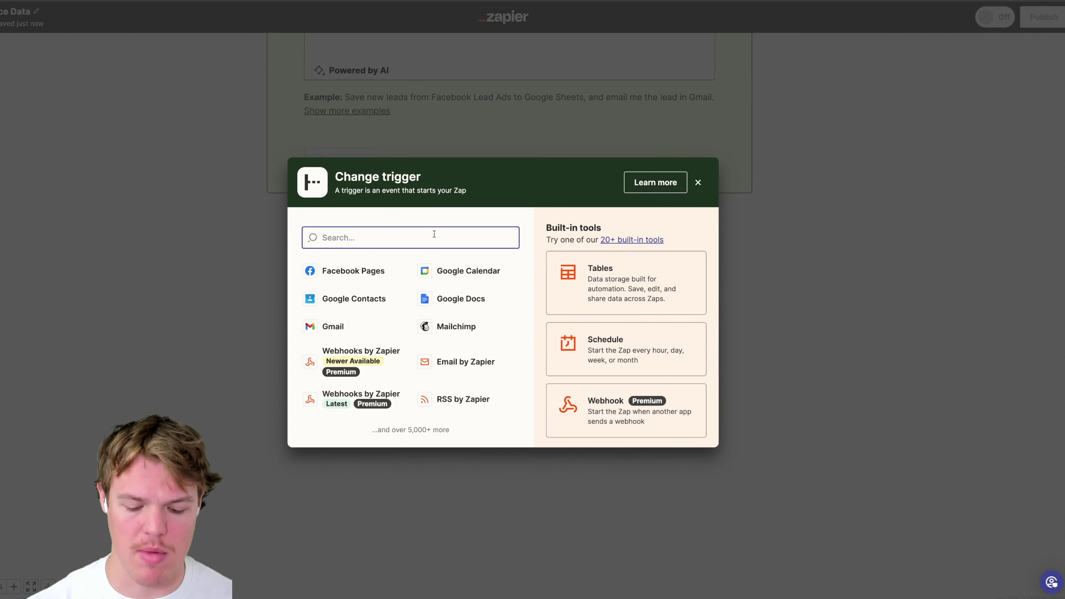
type("gmail")
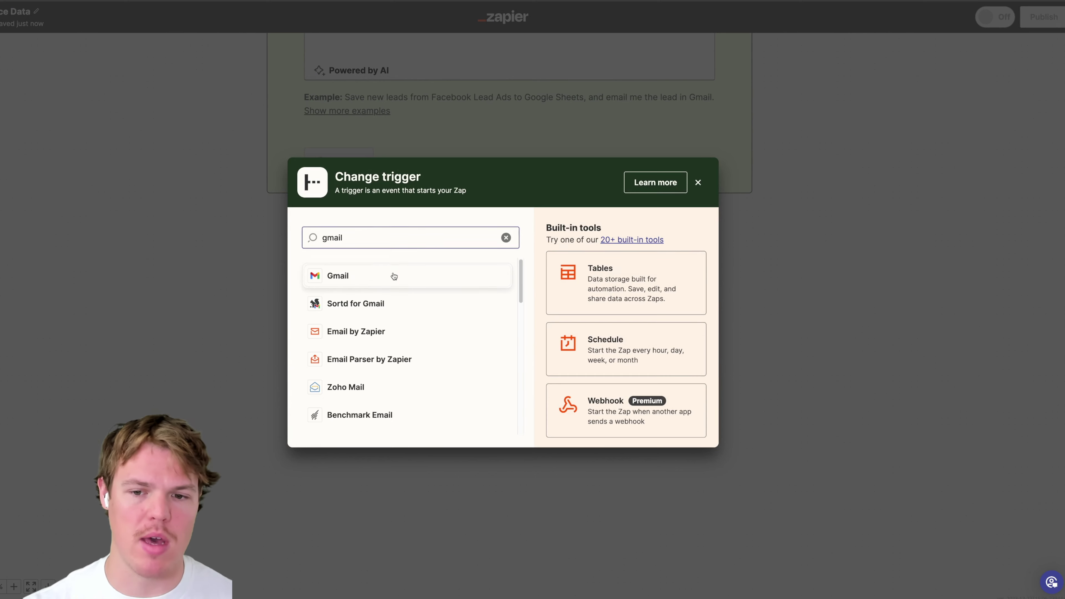
left_click(391, 275)
left_click(735, 166)
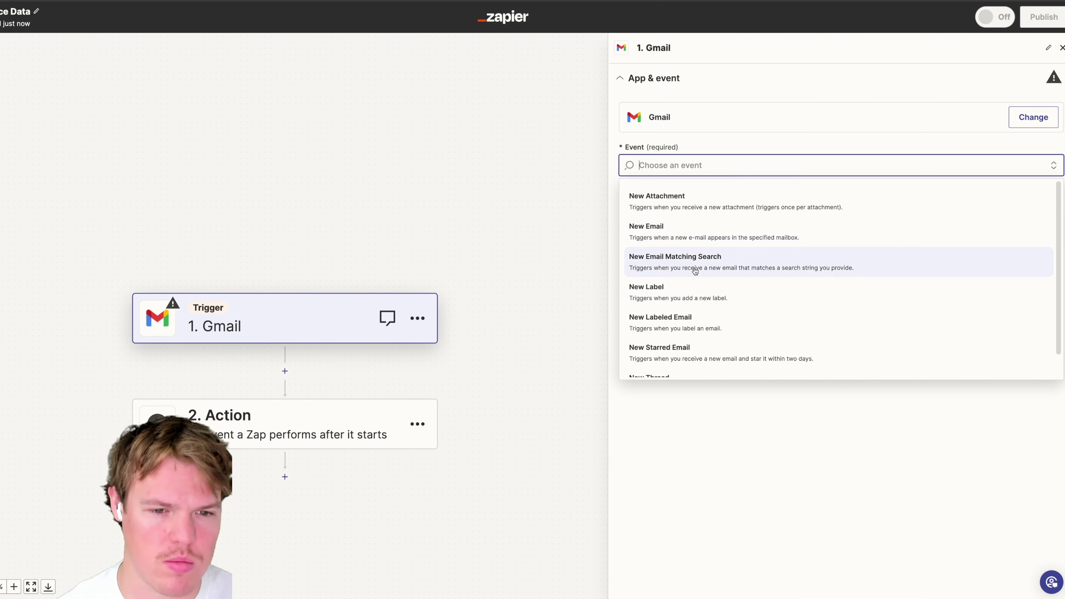
left_click(699, 228)
left_click(759, 222)
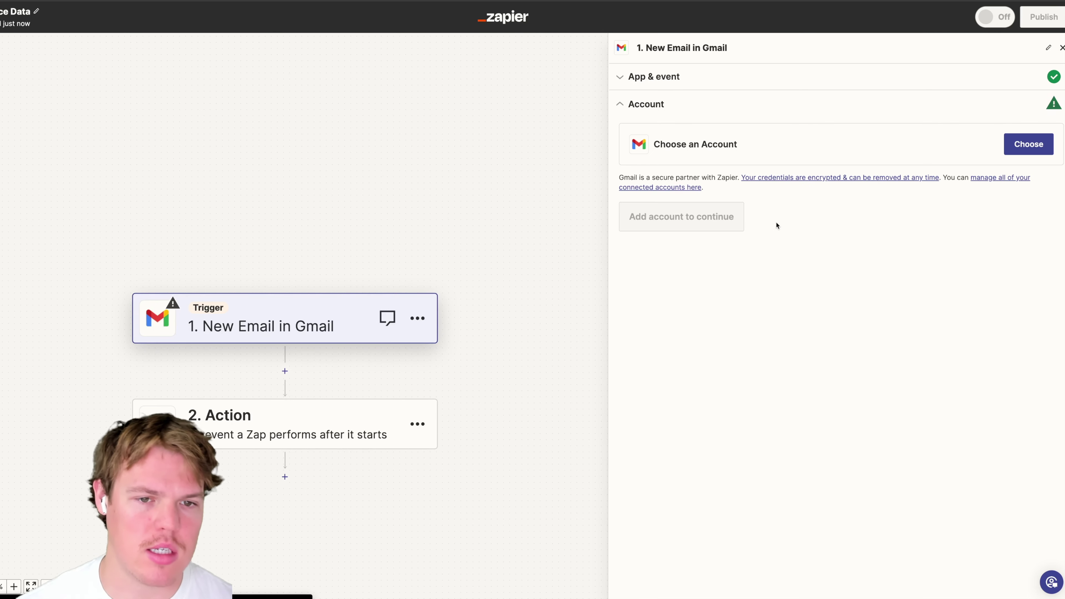
Configure the New Email trigger with the courses Gmail account and the INBOX mailbox, and test it
left_click(1029, 144)
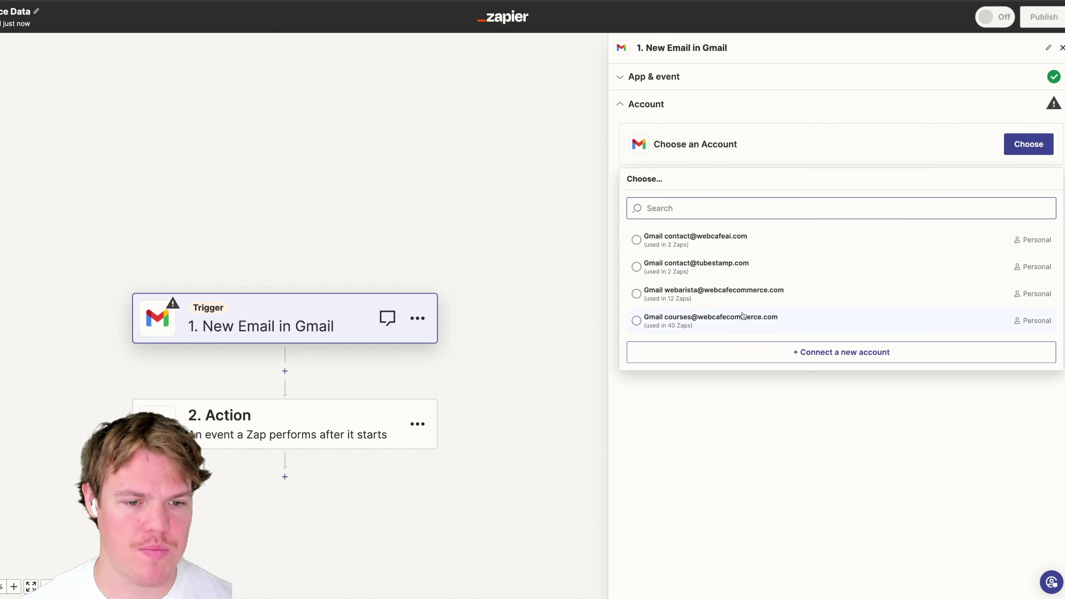
left_click(747, 321)
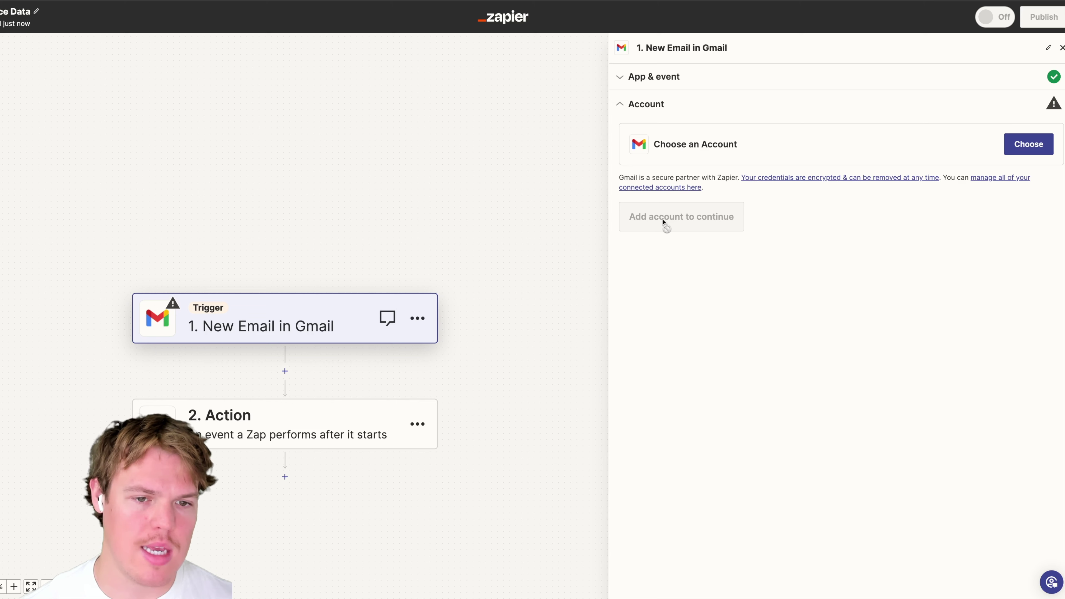
left_click(680, 228)
left_click(706, 348)
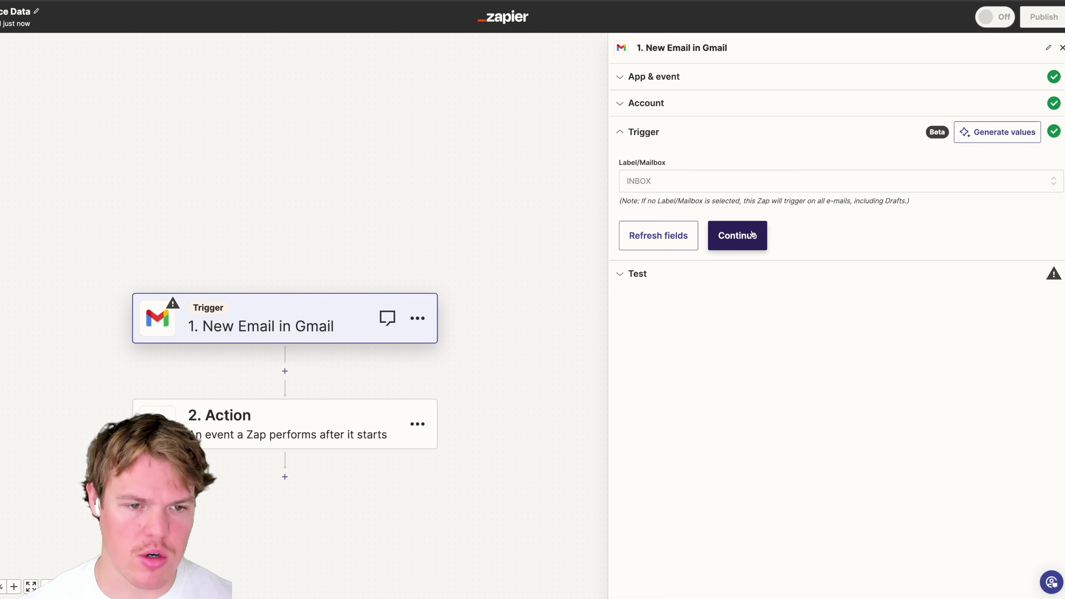
left_click(747, 237)
left_click(857, 321)
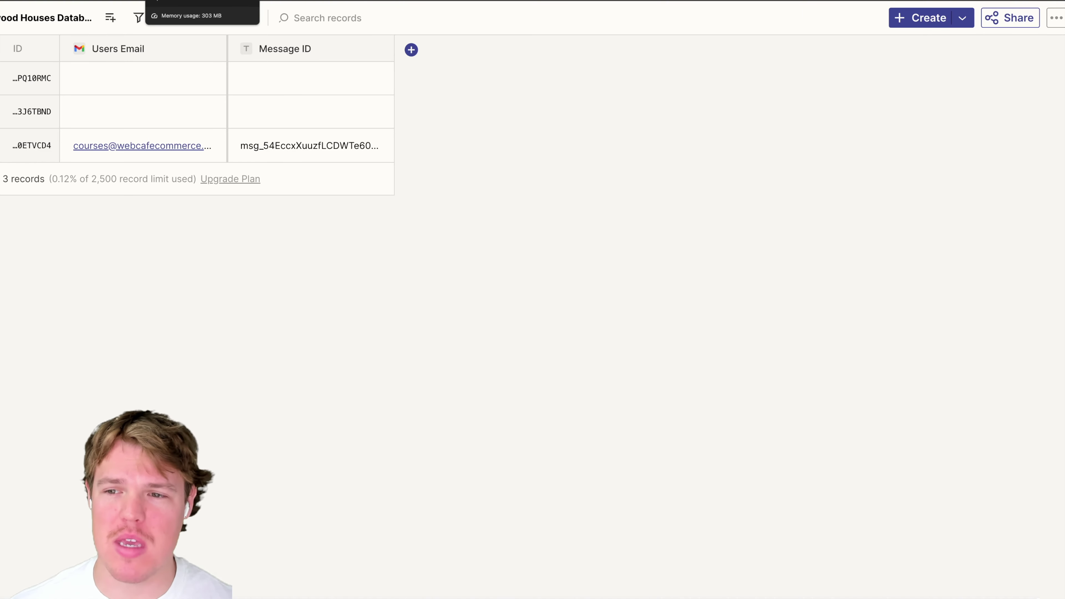
left_click(202, 1)
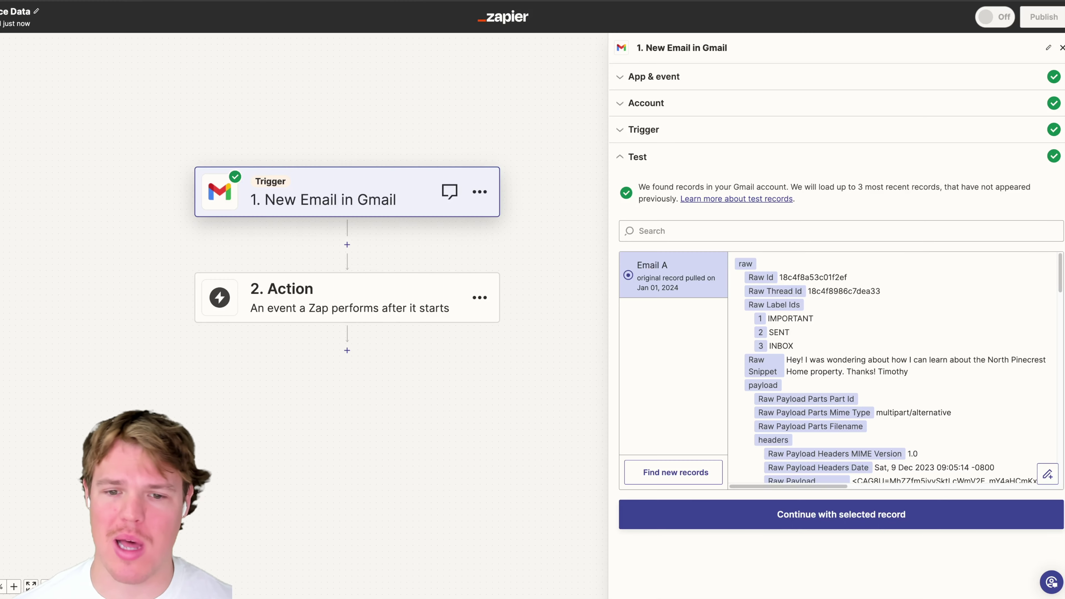
left_click(365, 309)
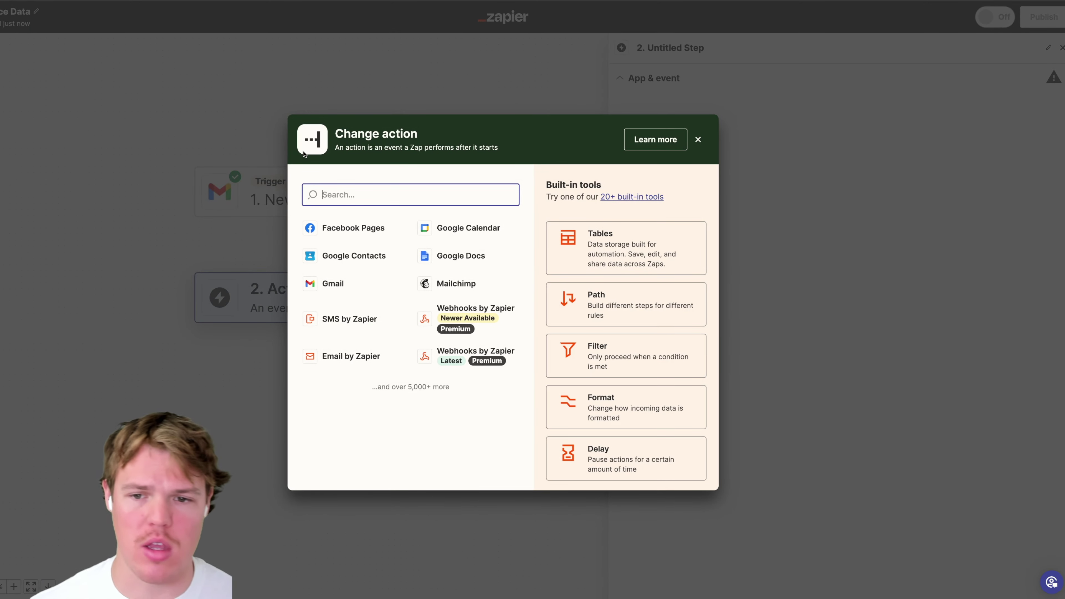
left_click(608, 350)
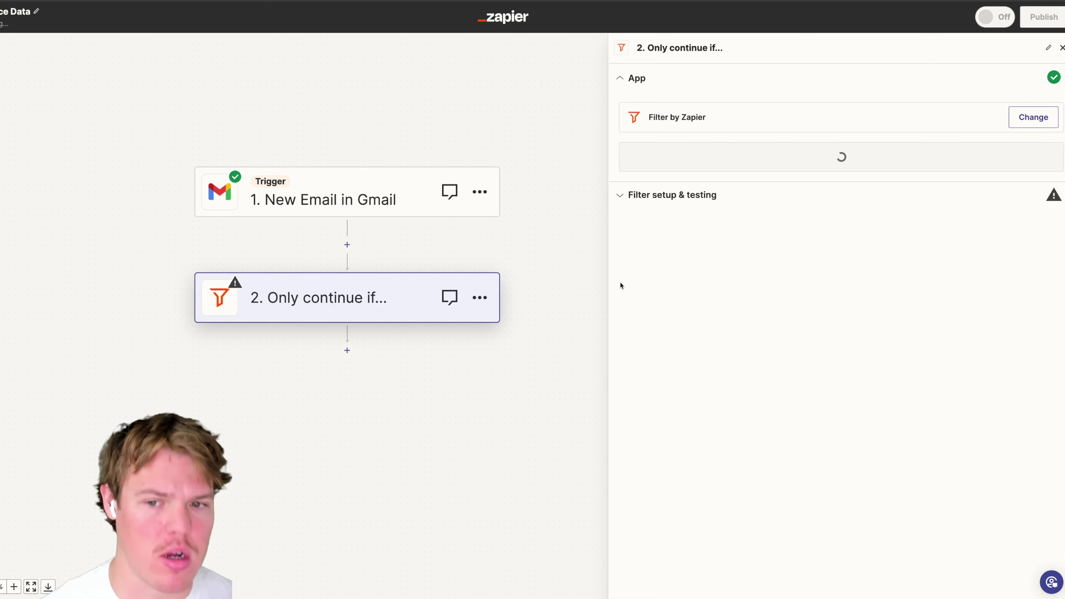
left_click(707, 157)
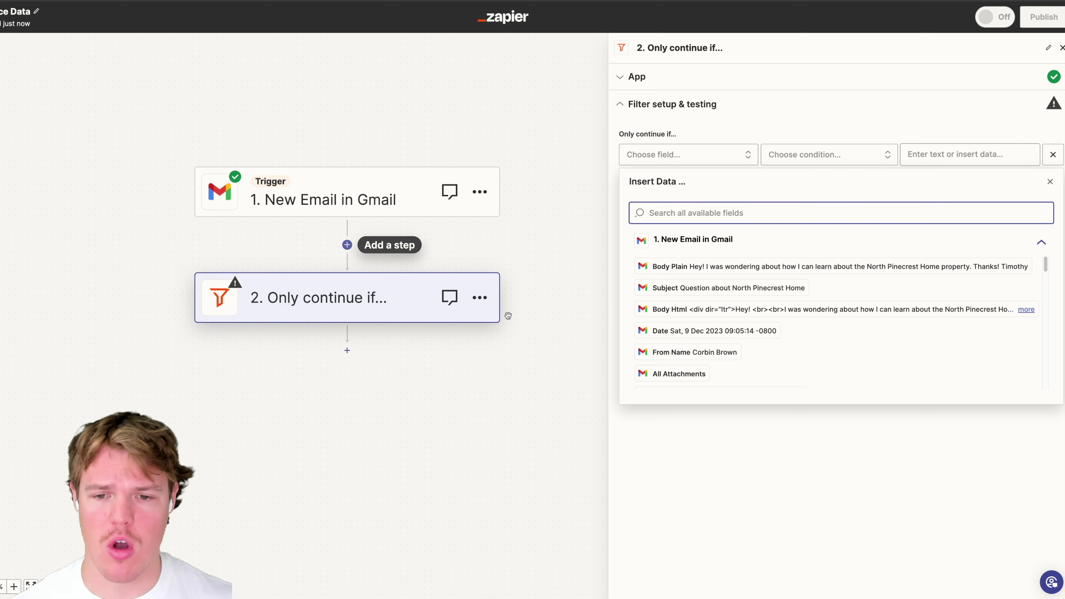
left_click(480, 299)
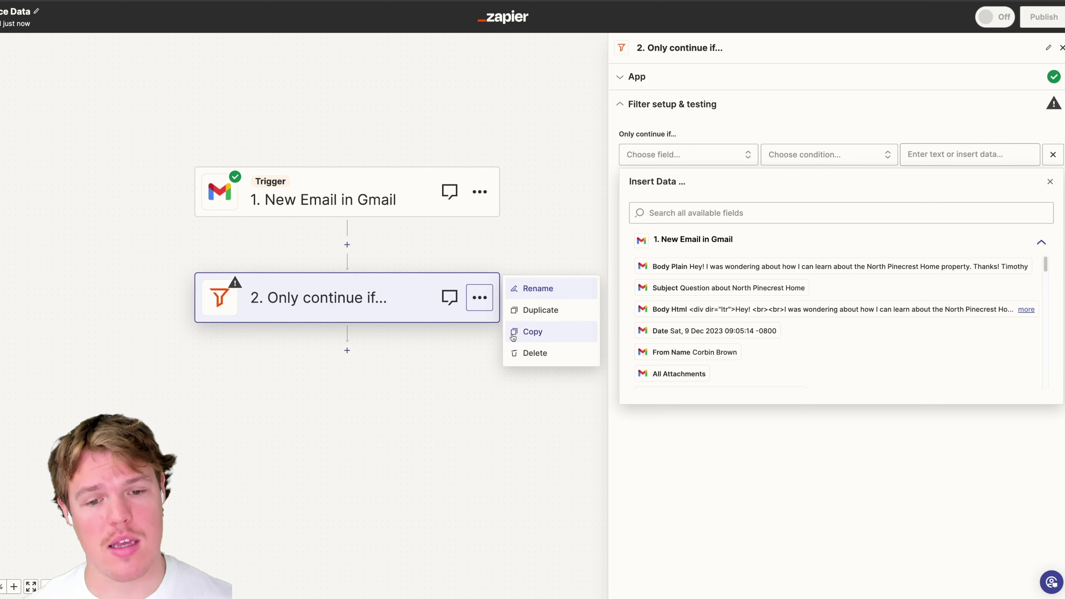
left_click(524, 353)
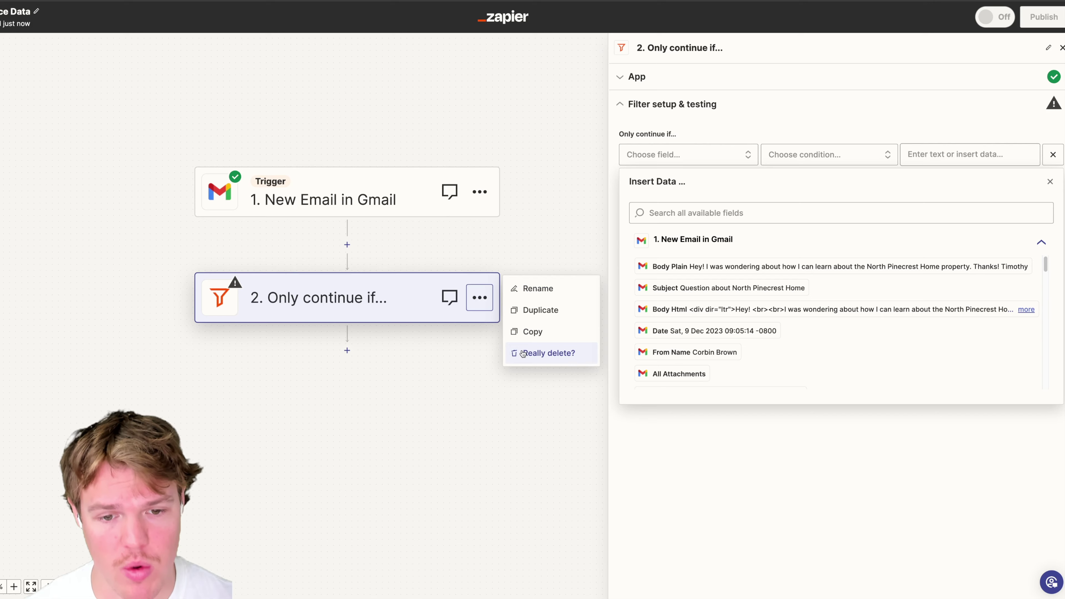
left_click(527, 353)
Add a Paths step after the New Email in Gmail trigger
left_click(347, 245)
type("path")
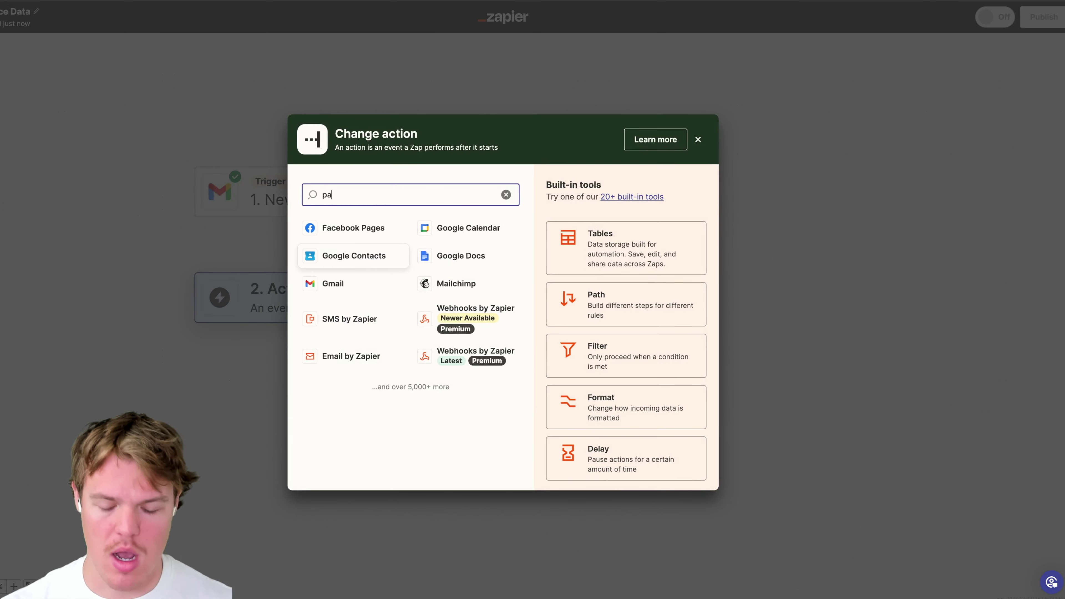
left_click(408, 245)
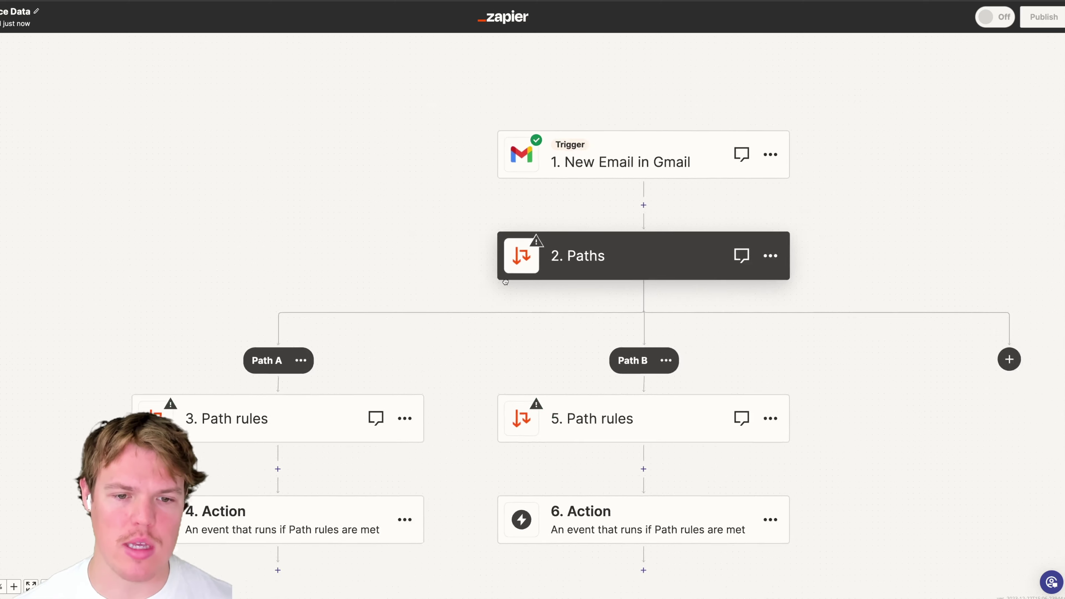
Insert a Zapier Tables step between the Gmail trigger and Paths, using the Find or Create Record event
left_click_drag(506, 281, 376, 226)
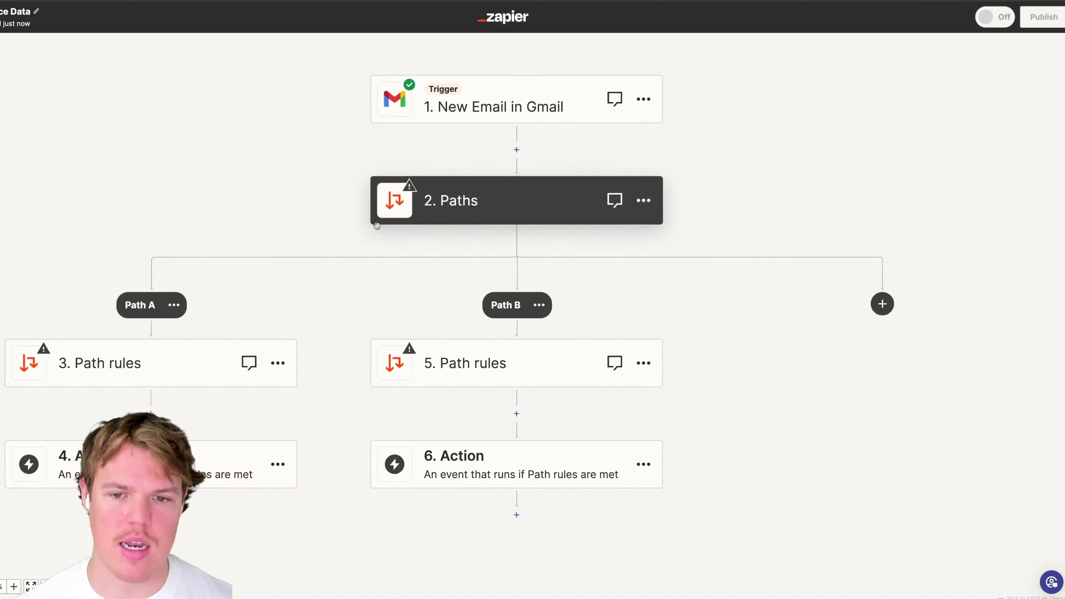
scroll(287, 244, "down", 3)
scroll(314, 239, "left", 2)
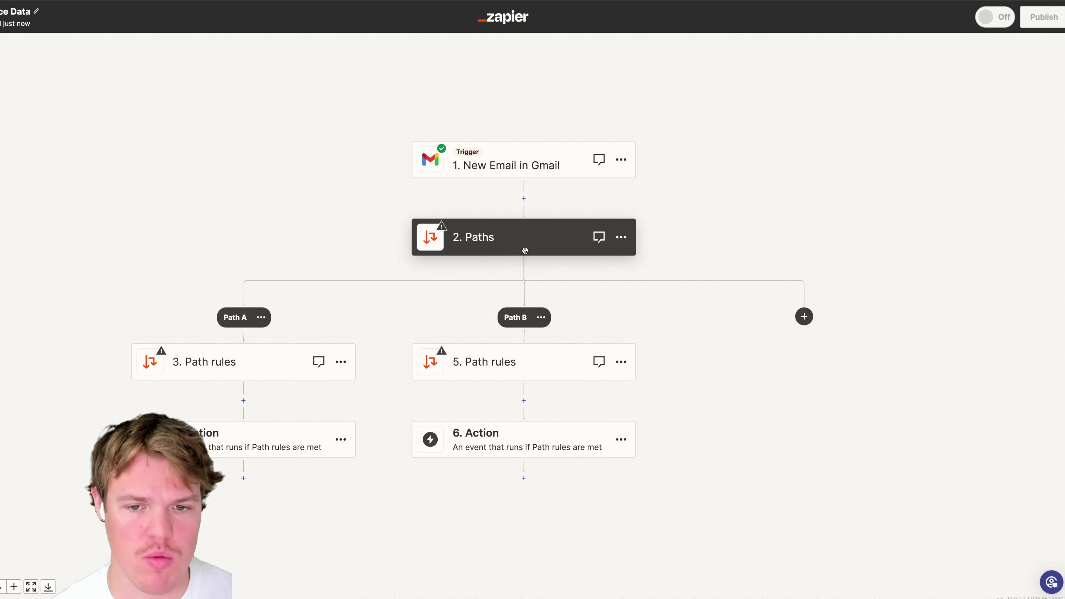
left_click_drag(503, 243, 473, 254)
left_click(499, 207)
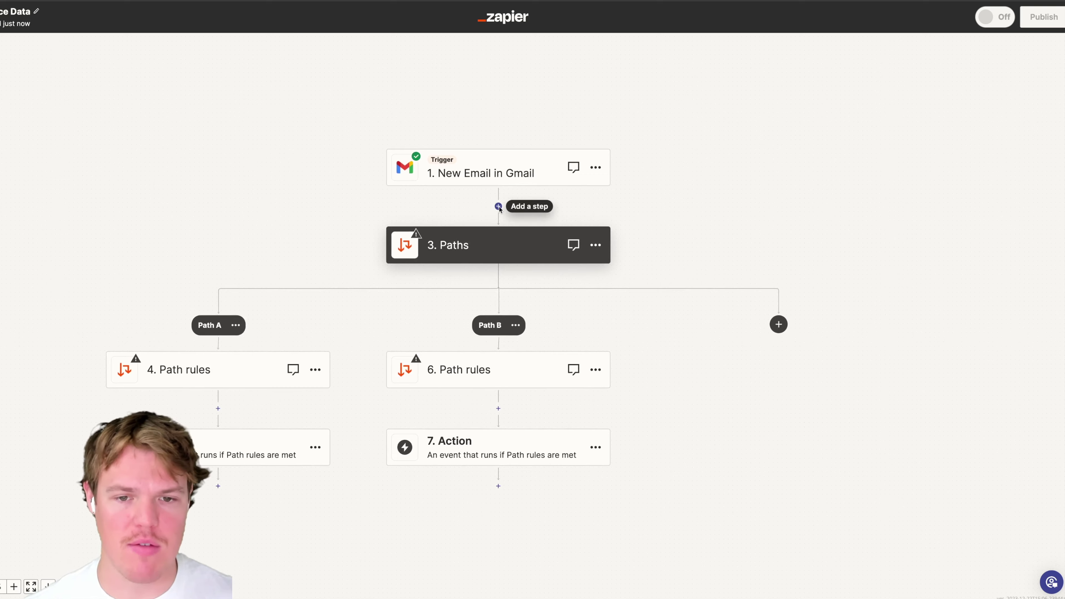
type("table")
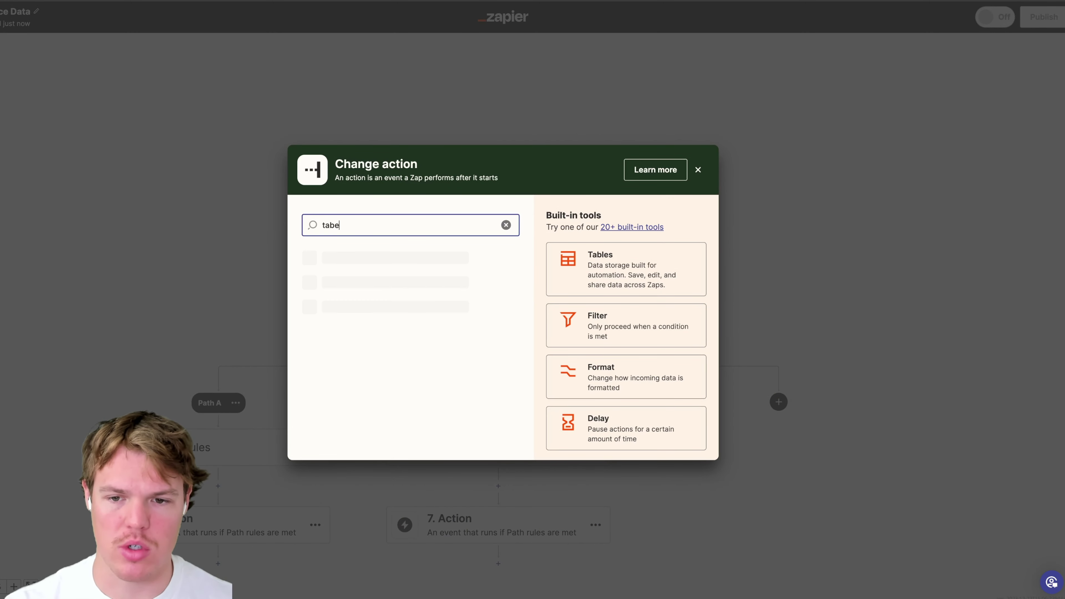
left_click(442, 263)
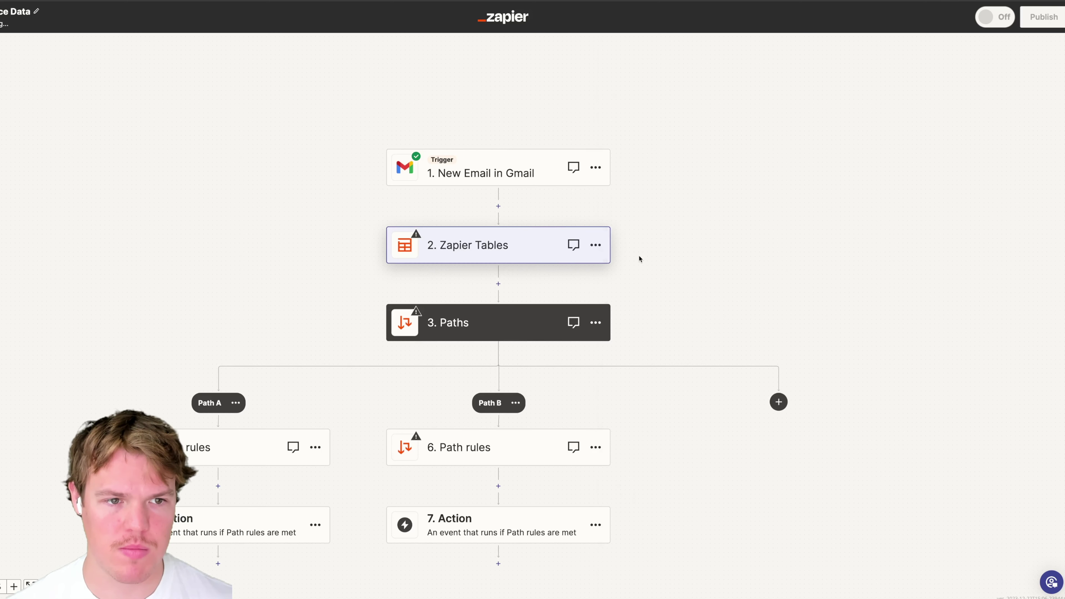
scroll(710, 322, "down", 3)
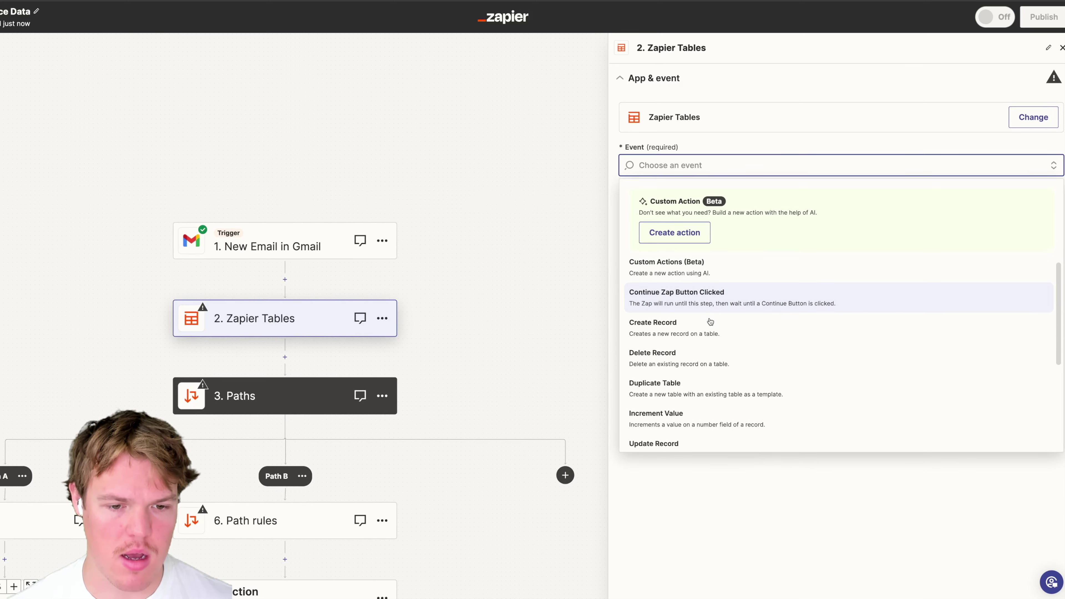
scroll(710, 321, "down", 3)
left_click(718, 404)
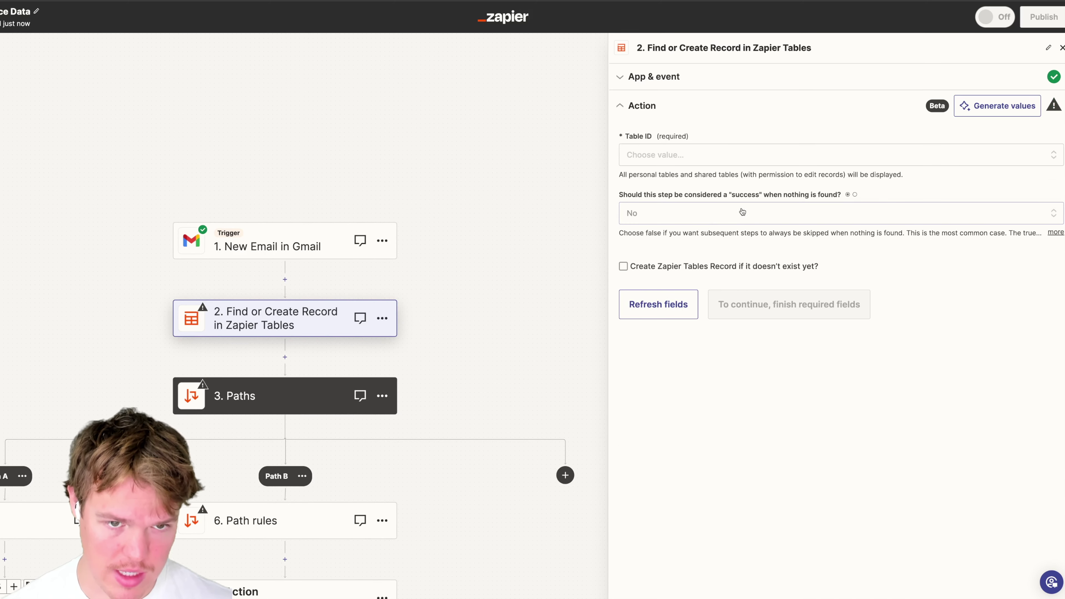
Set the record lookup to the Pinewood Houses Database table, matching Users Email exactly to the trigger's From Email
left_click(687, 160)
left_click(688, 254)
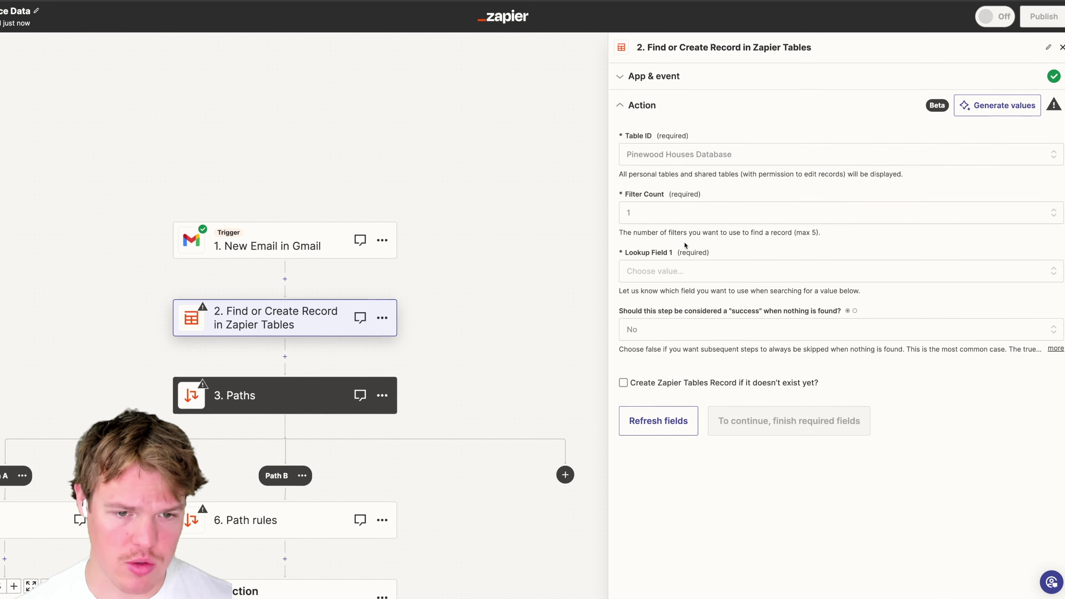
left_click(675, 271)
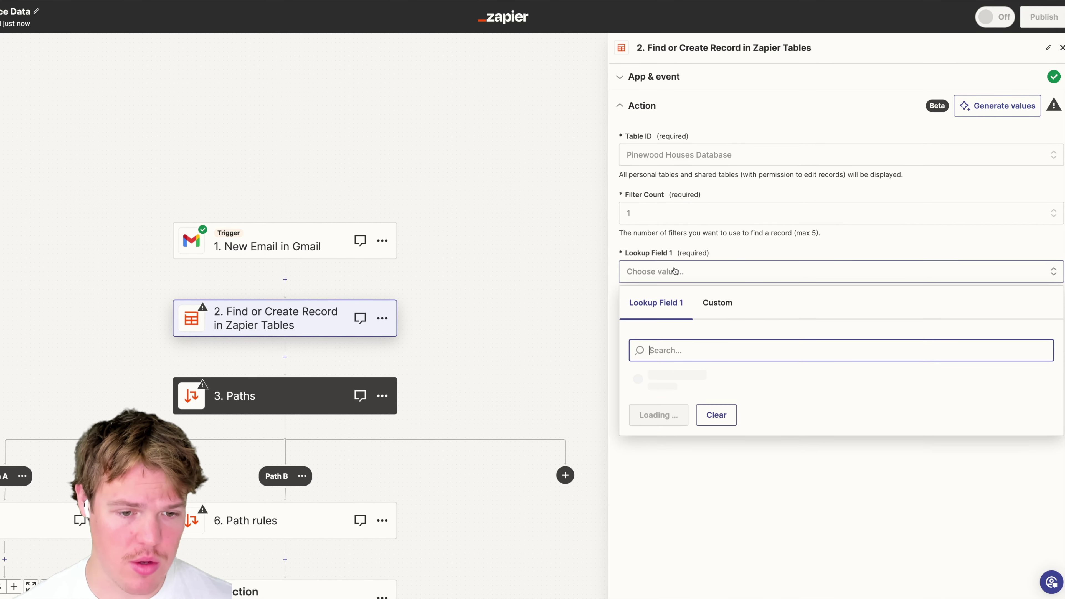
left_click(673, 376)
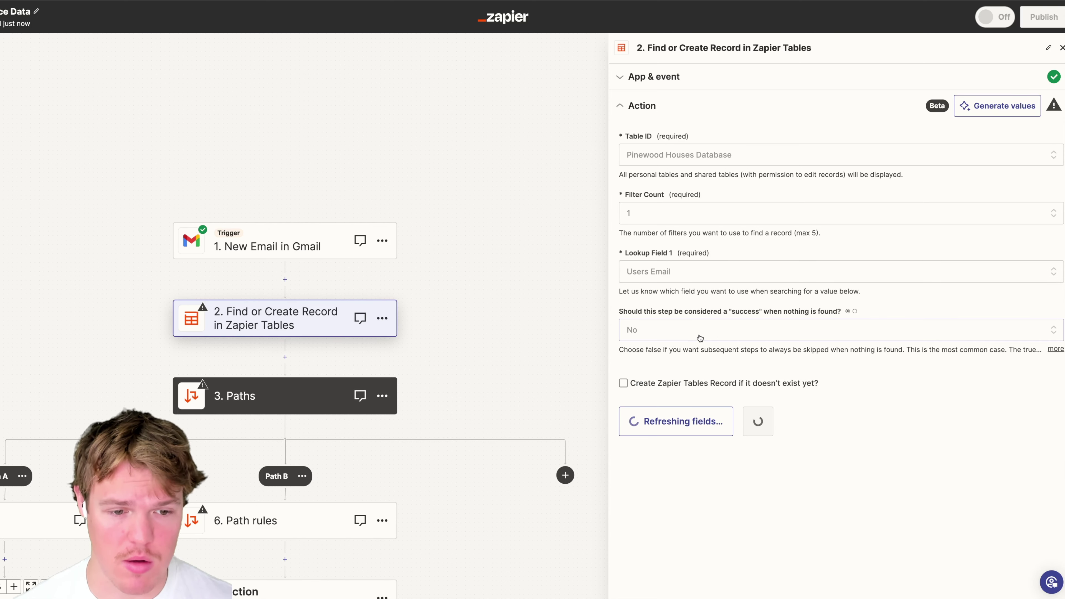
left_click(674, 376)
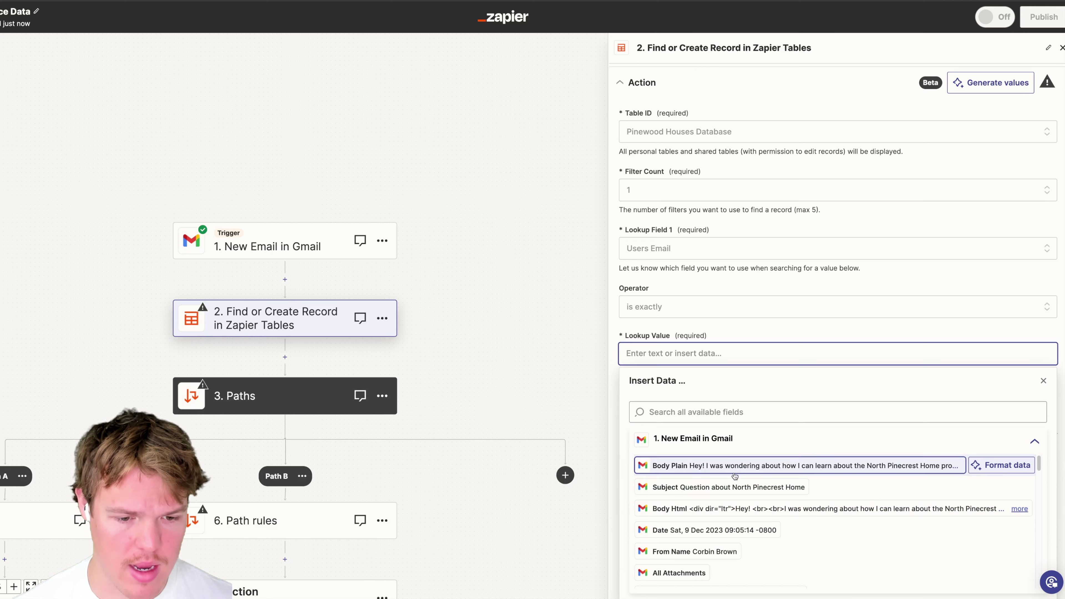
left_click(734, 412)
type("from")
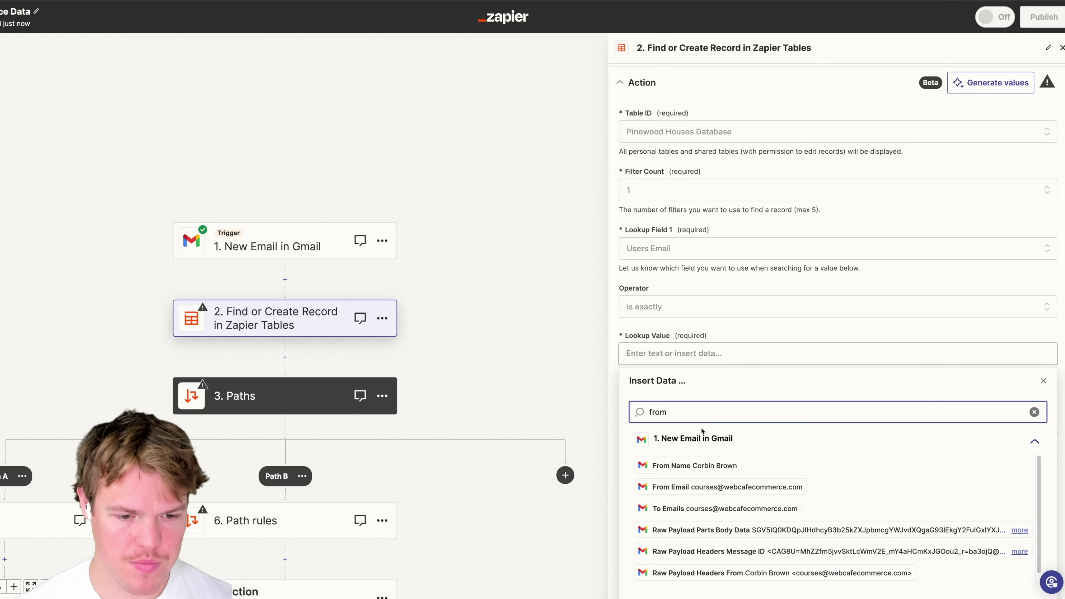
left_click(728, 487)
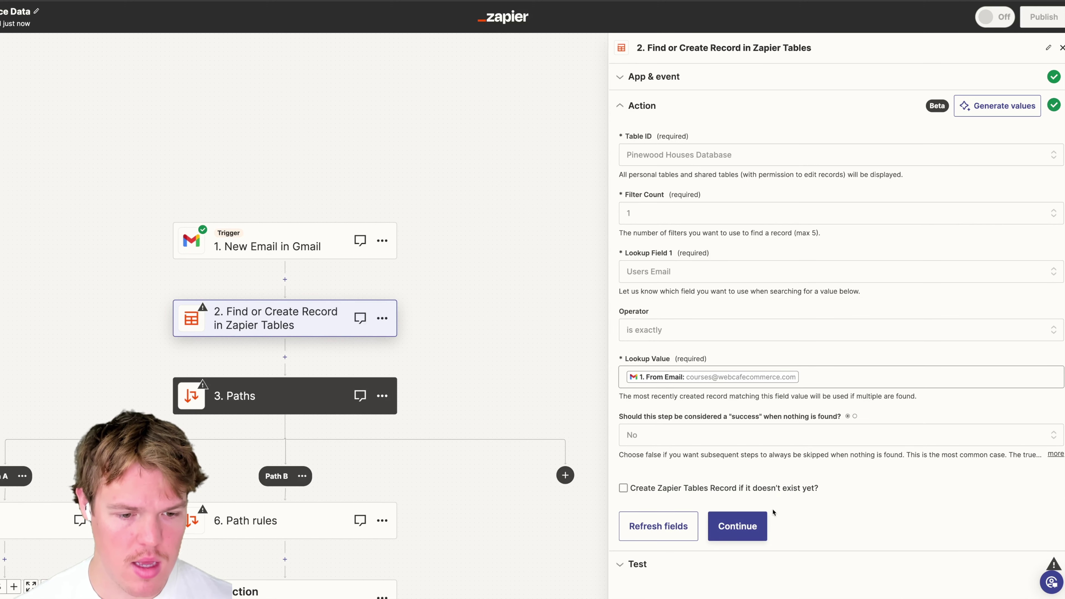
Test the Find or Create Record step and check its search-was-found status
left_click(754, 527)
left_click(732, 415)
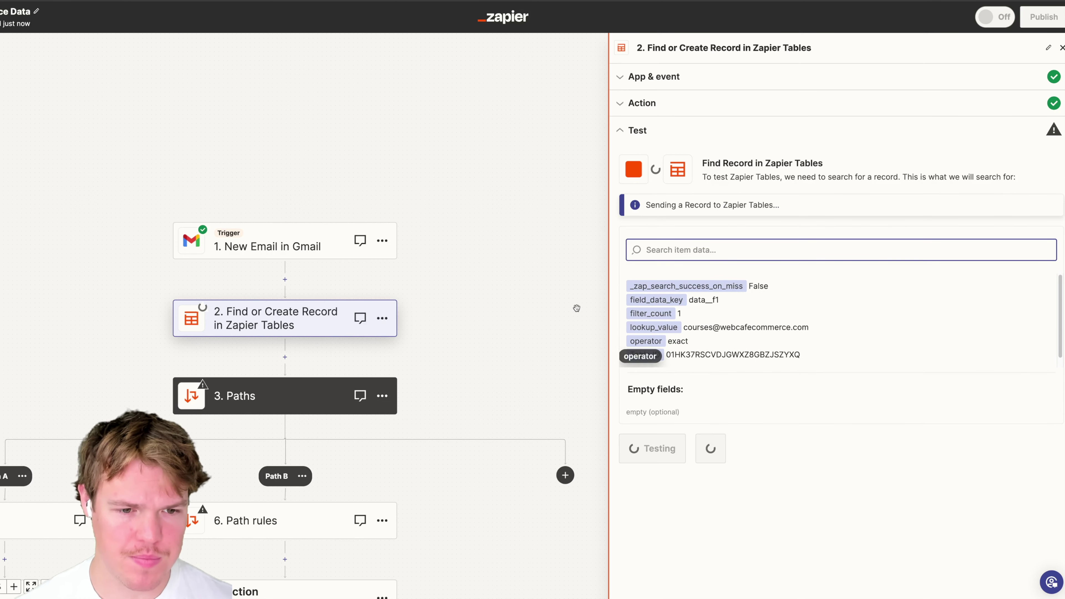
double_click(772, 438)
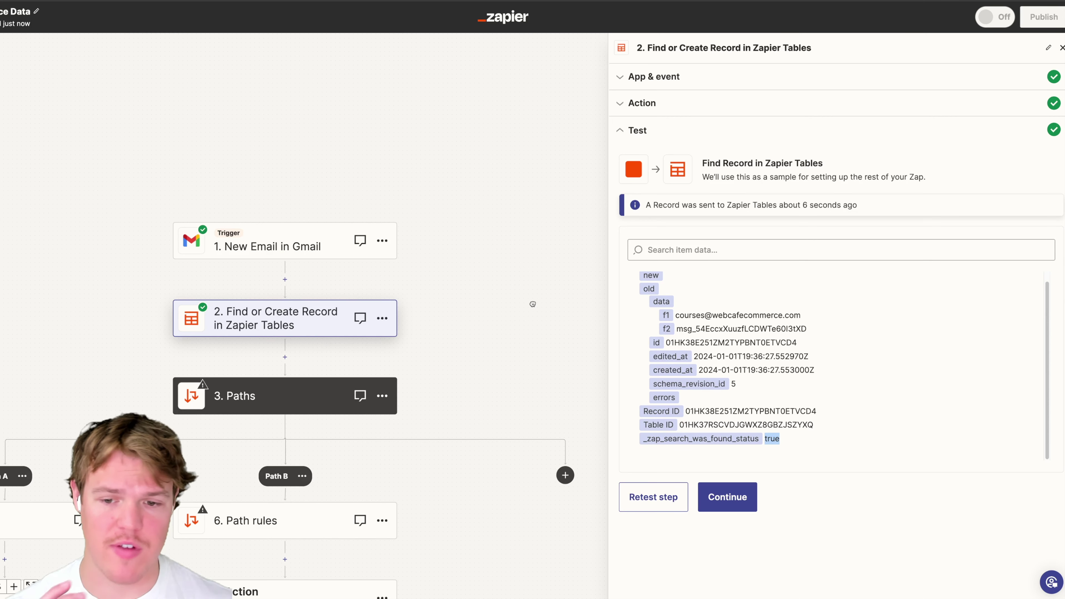
Rename Path A to "Exist Database"
left_click_drag(532, 304, 589, 275)
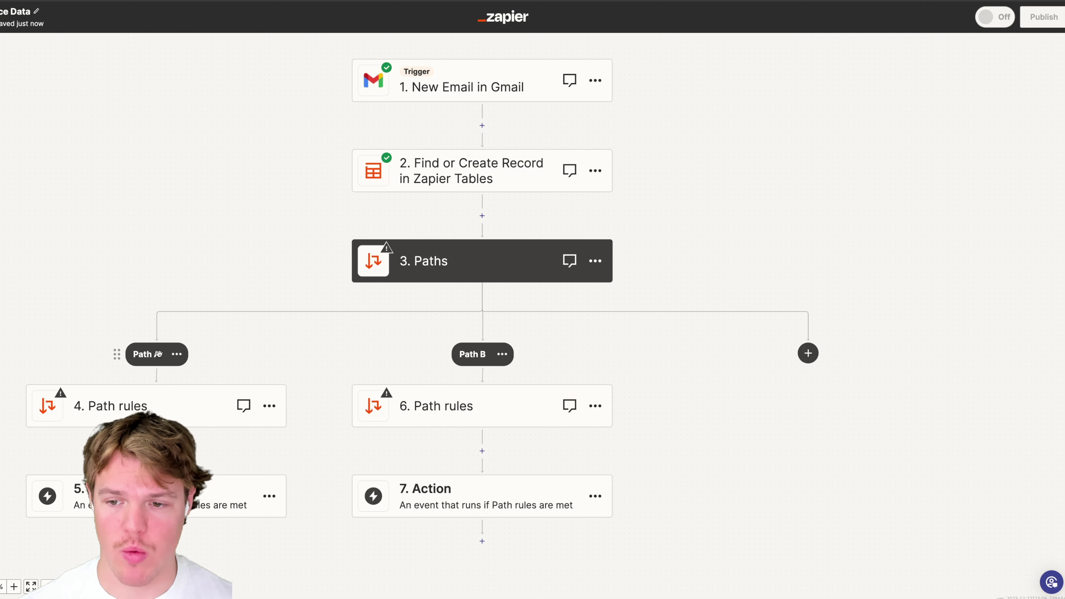
left_click(177, 355)
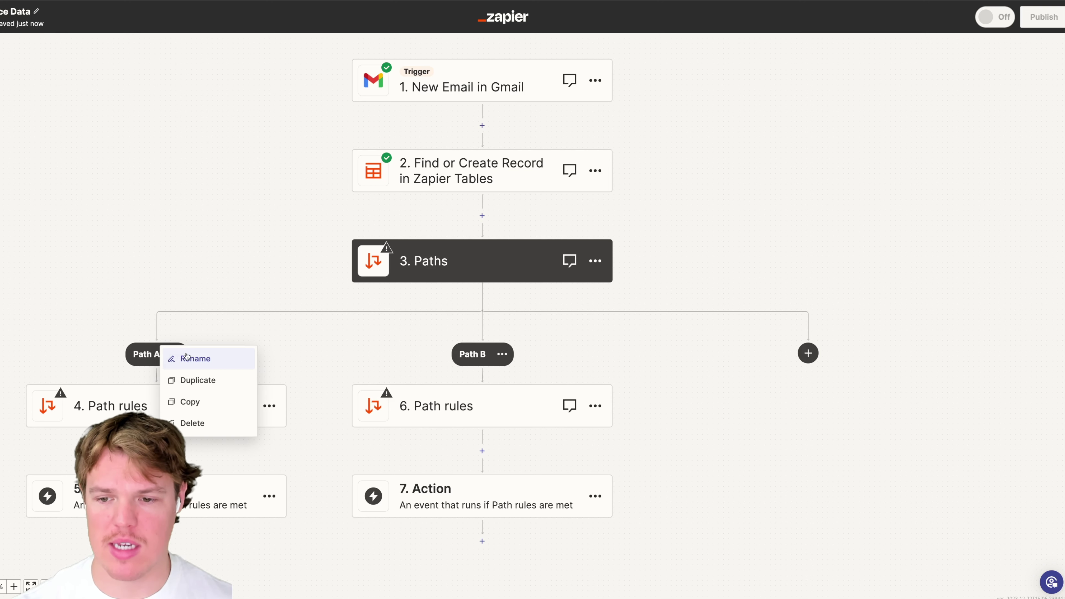
left_click(187, 356)
type("Exis")
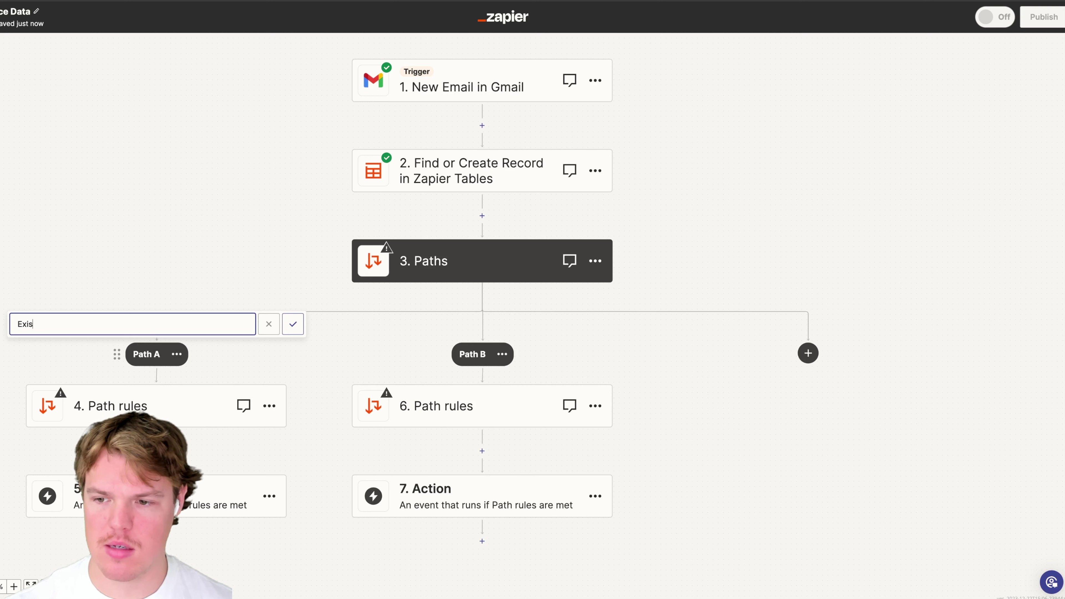
type("t Database")
key("Return")
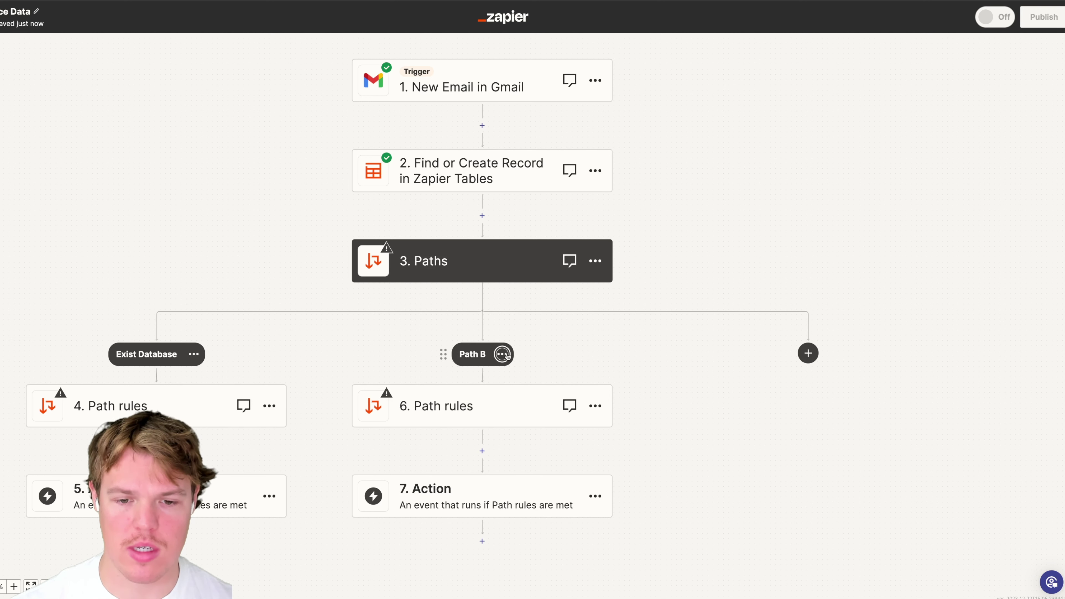
Rename Path B to "Not in Database"
left_click(503, 355)
left_click(520, 357)
type("Not in Da")
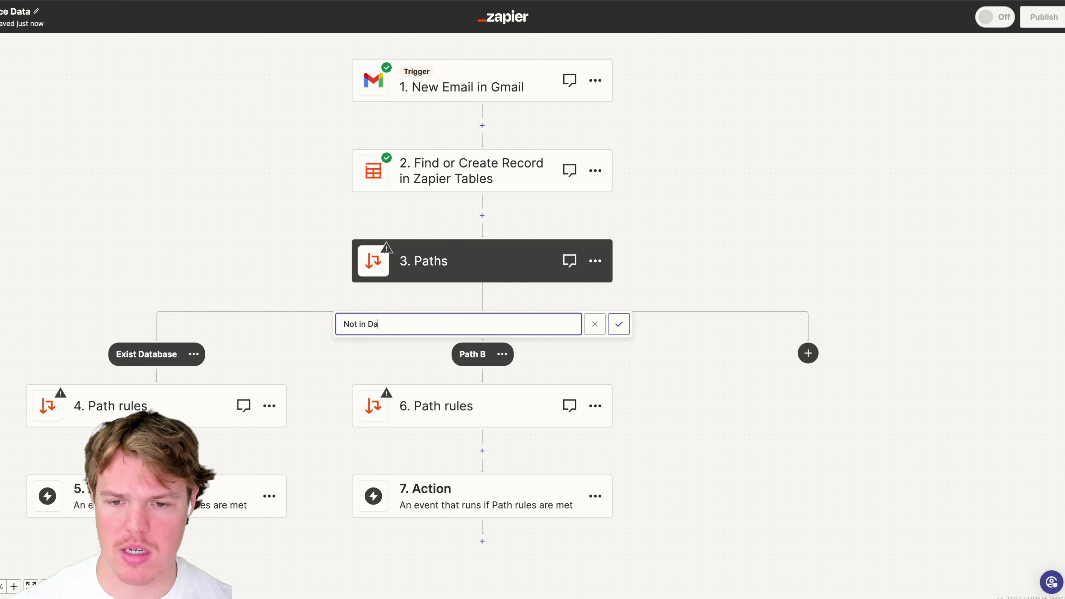
type("tabase")
key("Return")
Set the Exist Database path rule's field to Zap Search Was Found Status from the Find or Create Record step
left_click_drag(339, 344, 418, 264)
left_click(252, 330)
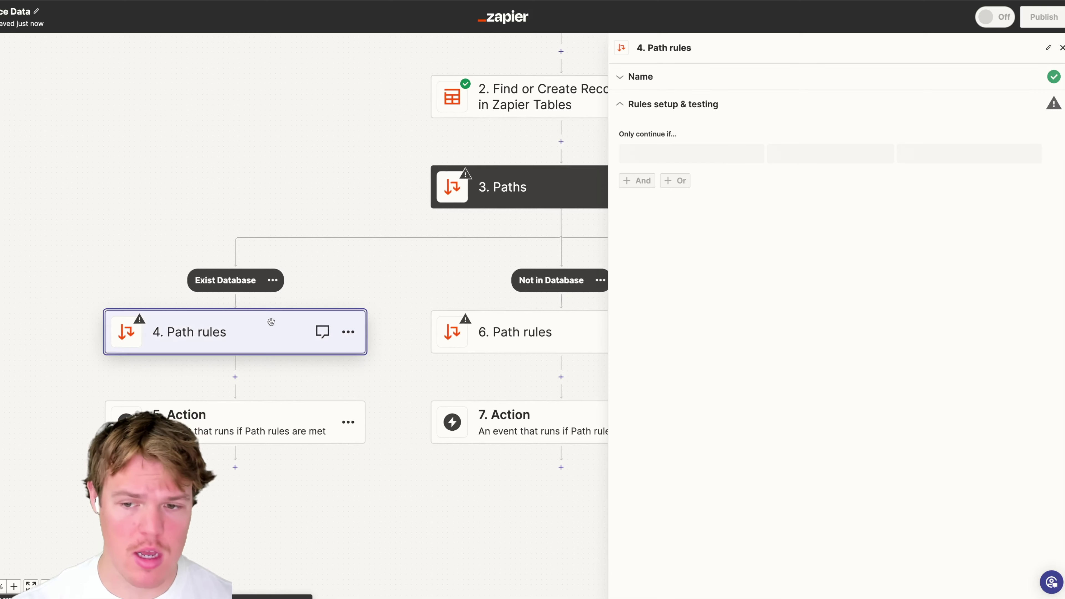
left_click(734, 156)
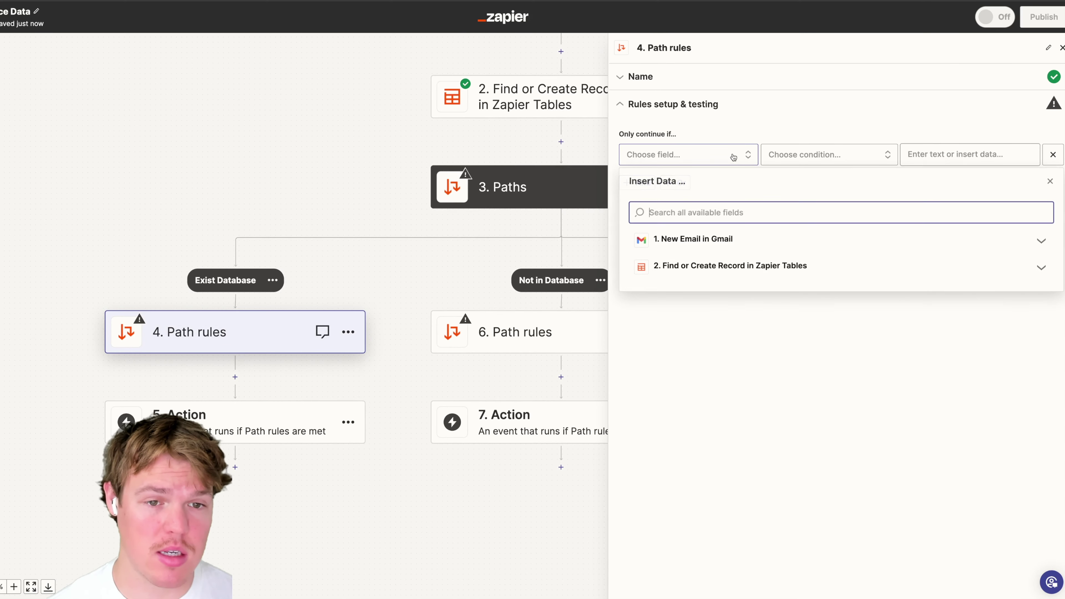
left_click(756, 240)
left_click(752, 240)
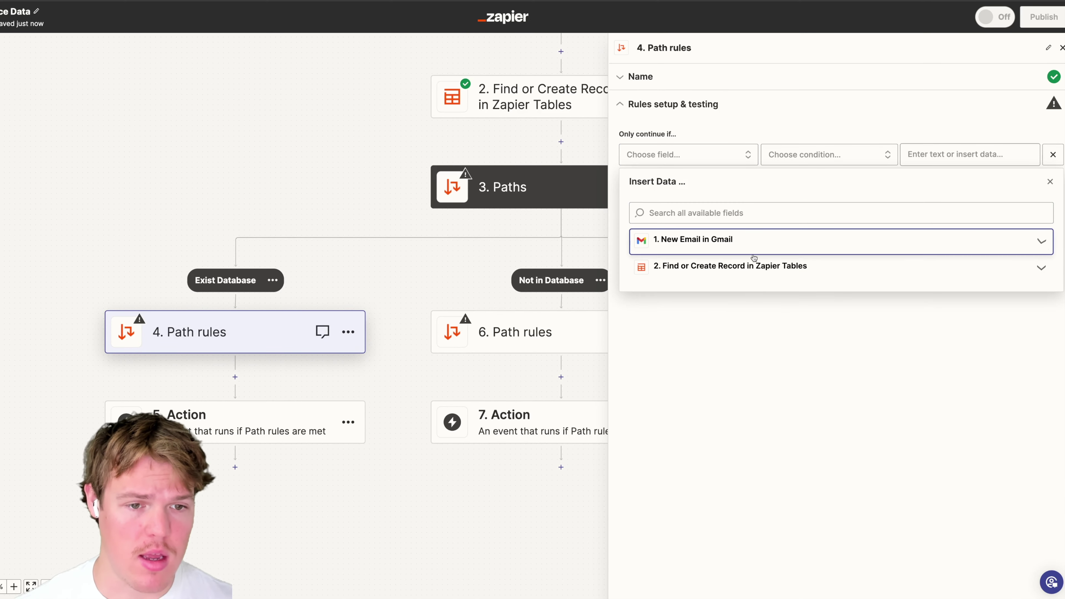
left_click(760, 268)
scroll(768, 380, "down", 3)
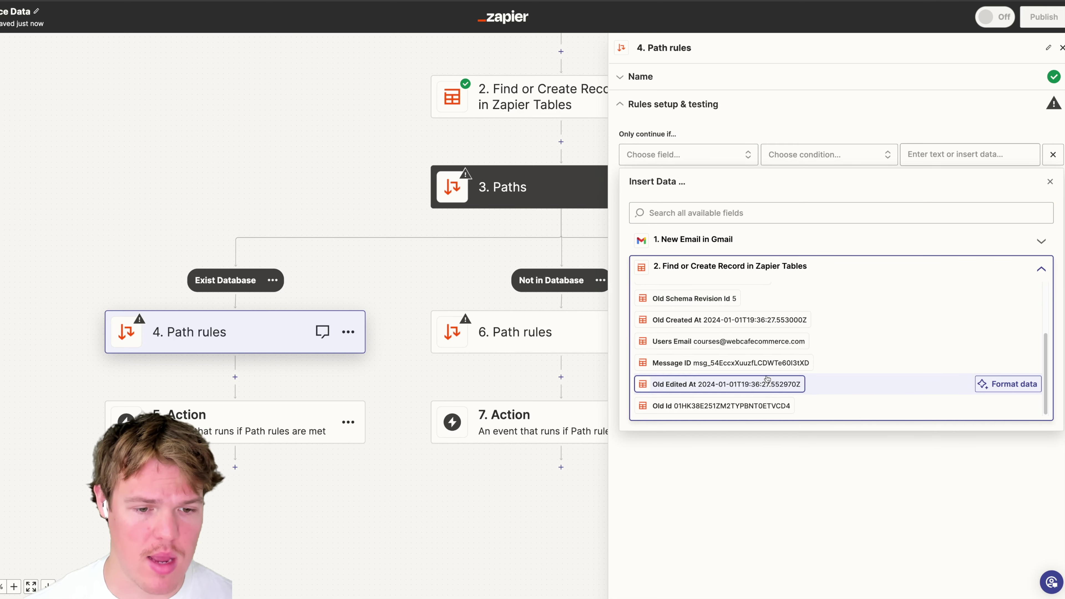
scroll(764, 389, "up", 3)
left_click(752, 354)
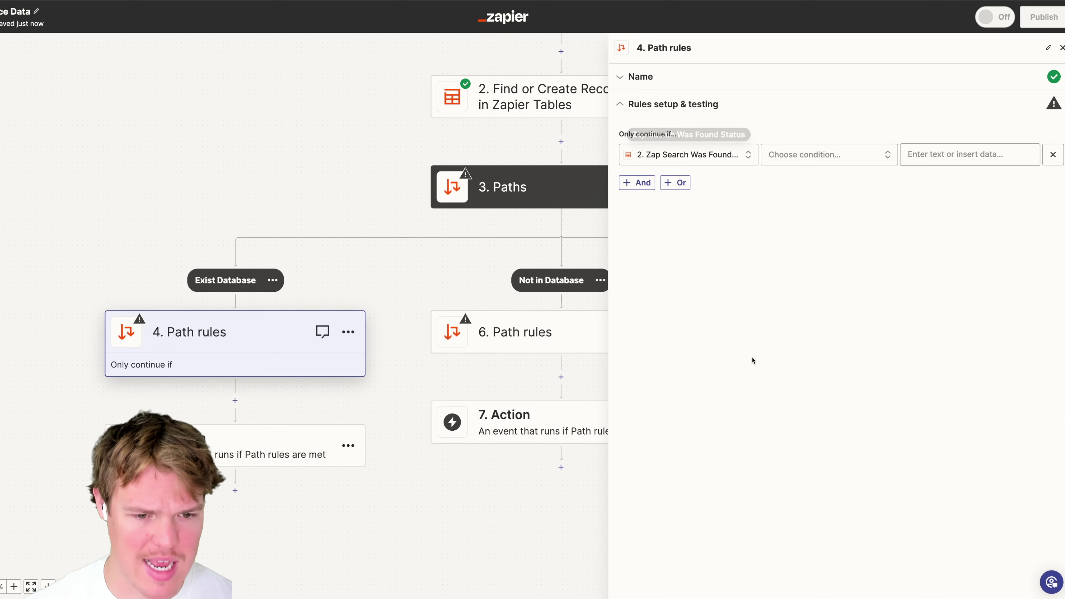
Complete the Exist Database rule with the condition (Text) Exactly matches "true" and test it
left_click(816, 156)
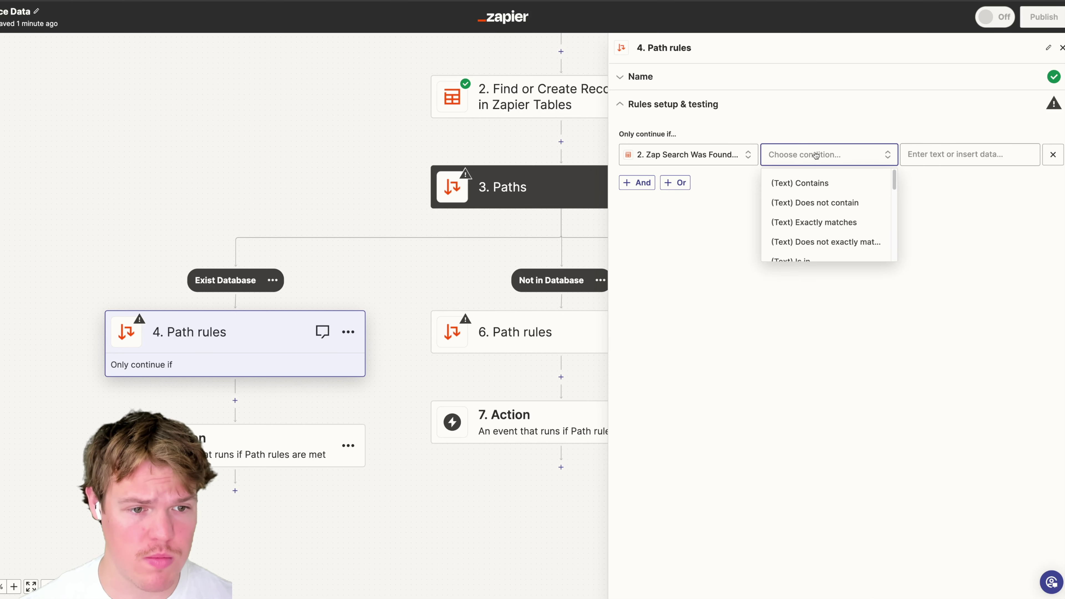
left_click(835, 228)
left_click(969, 155)
type("t")
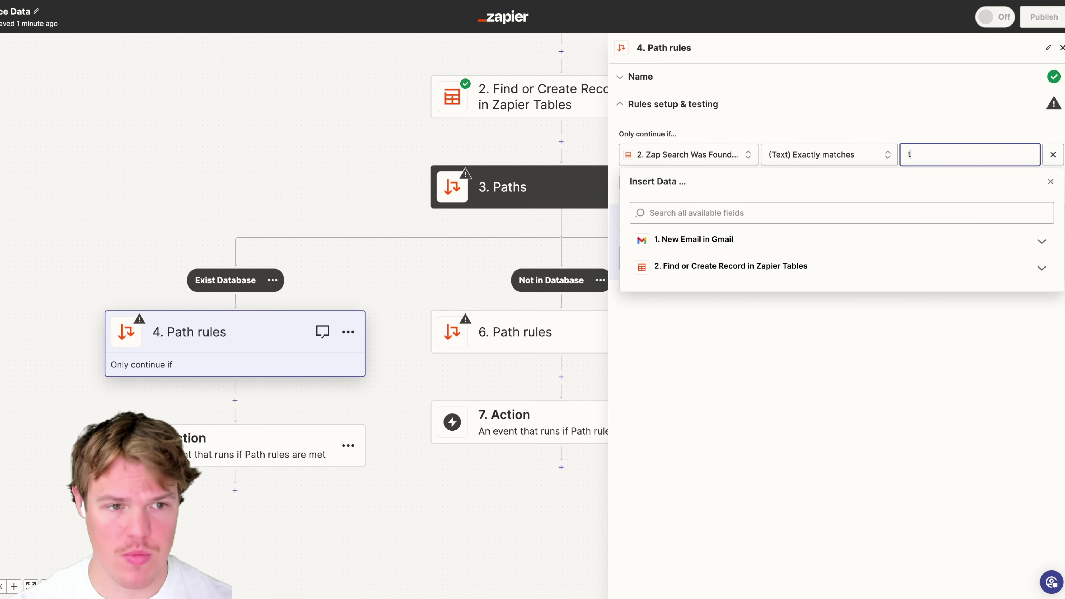
left_click(966, 131)
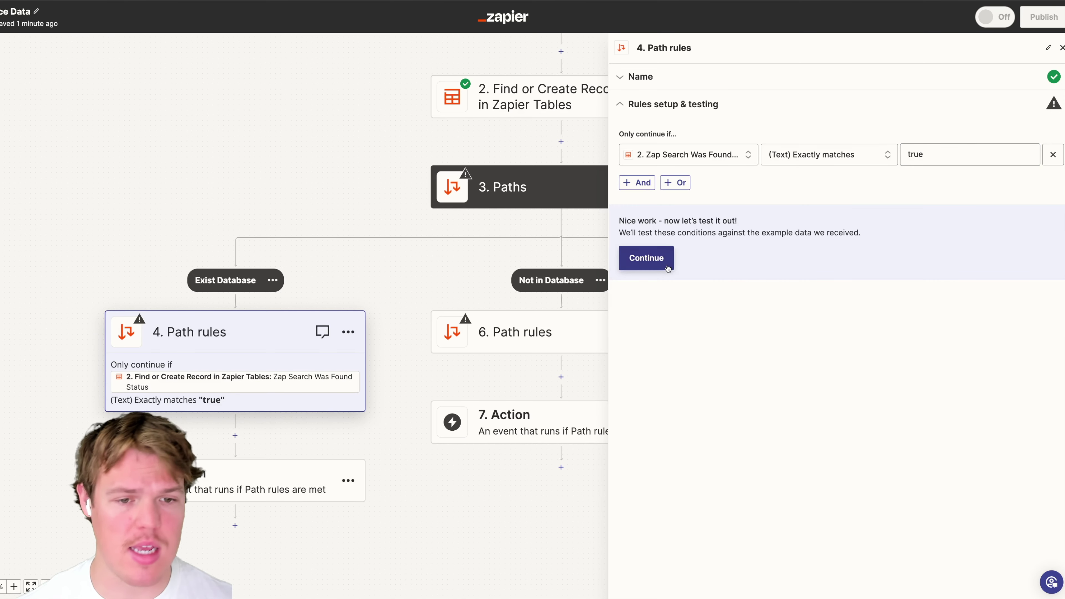
left_click(653, 258)
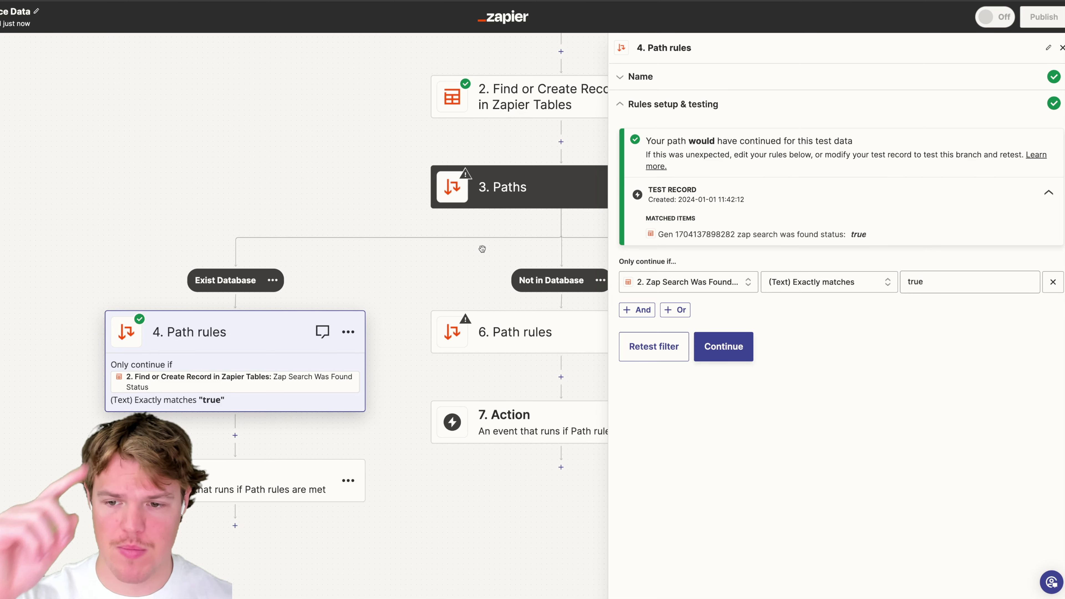
Set the Not in Database path rule to continue if Zap Search Was Found Status (Text) Exactly matches "false", and test it
left_click(521, 274)
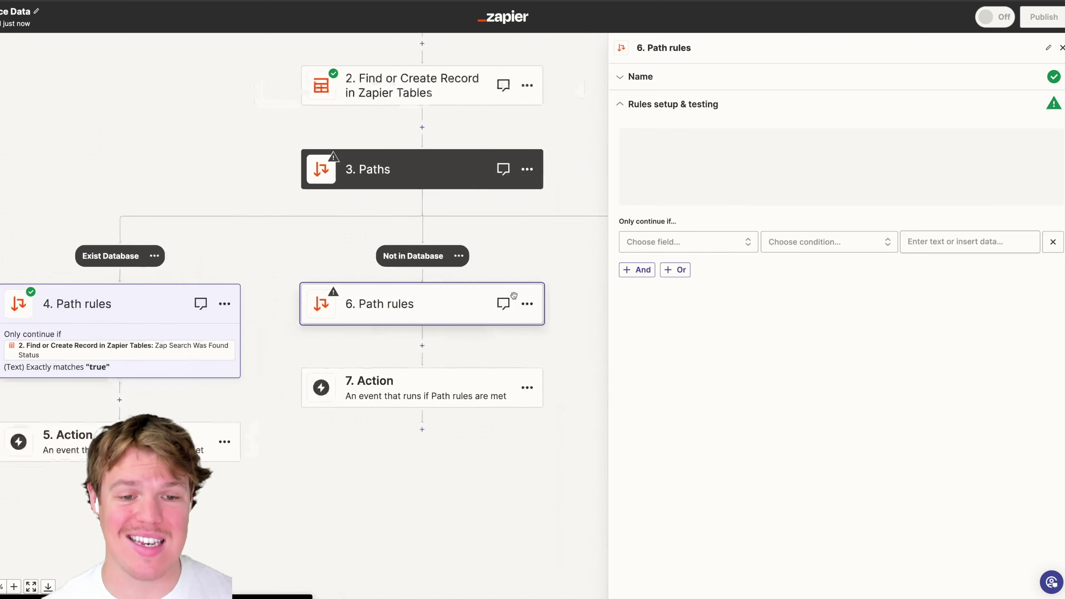
left_click(728, 155)
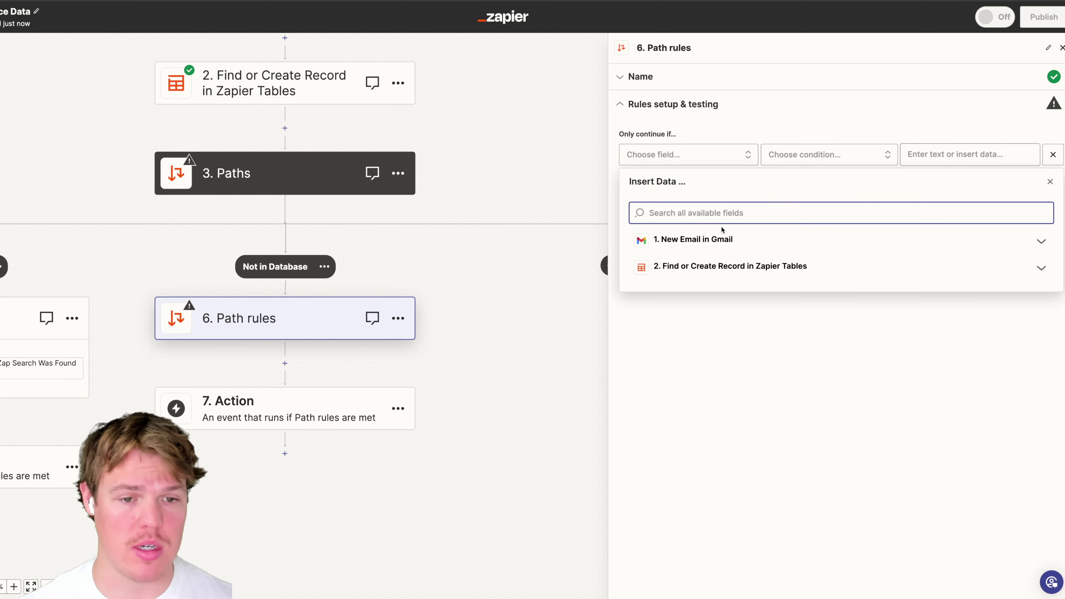
left_click(719, 267)
left_click(729, 356)
left_click(843, 155)
left_click(857, 231)
left_click(961, 154)
type("false")
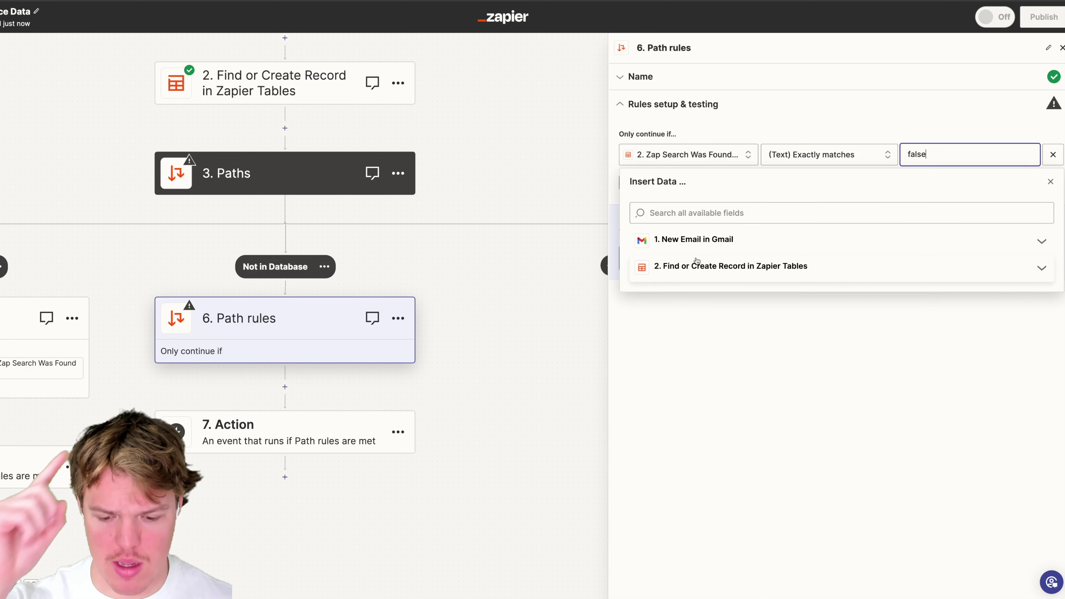
left_click(709, 333)
left_click(669, 258)
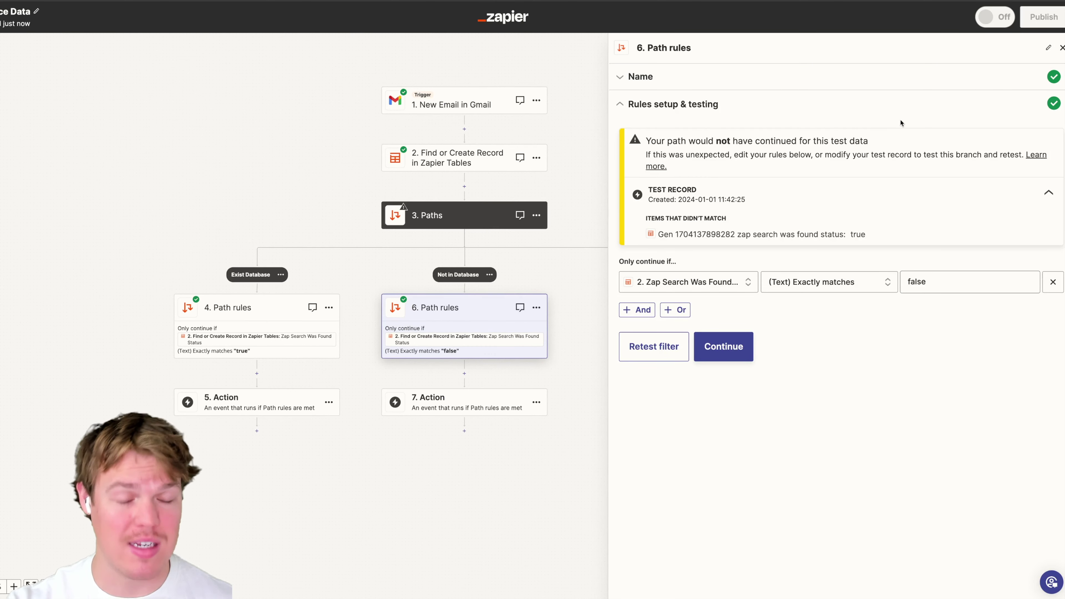
left_click(1062, 47)
left_click_drag(782, 167, 842, 109)
scroll(743, 284, "up", 3)
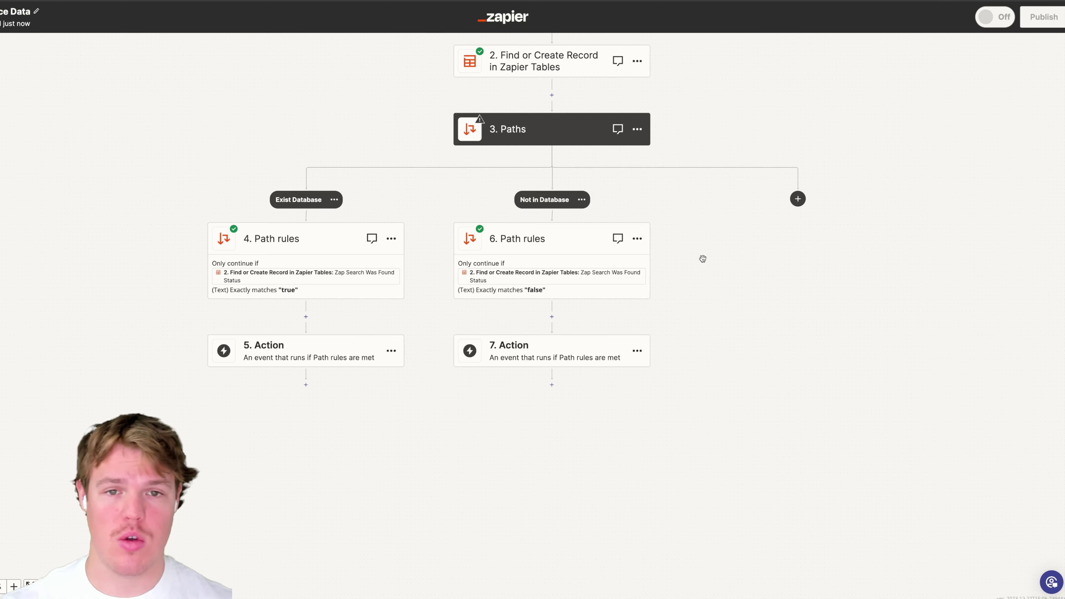
left_click_drag(666, 209, 635, 280)
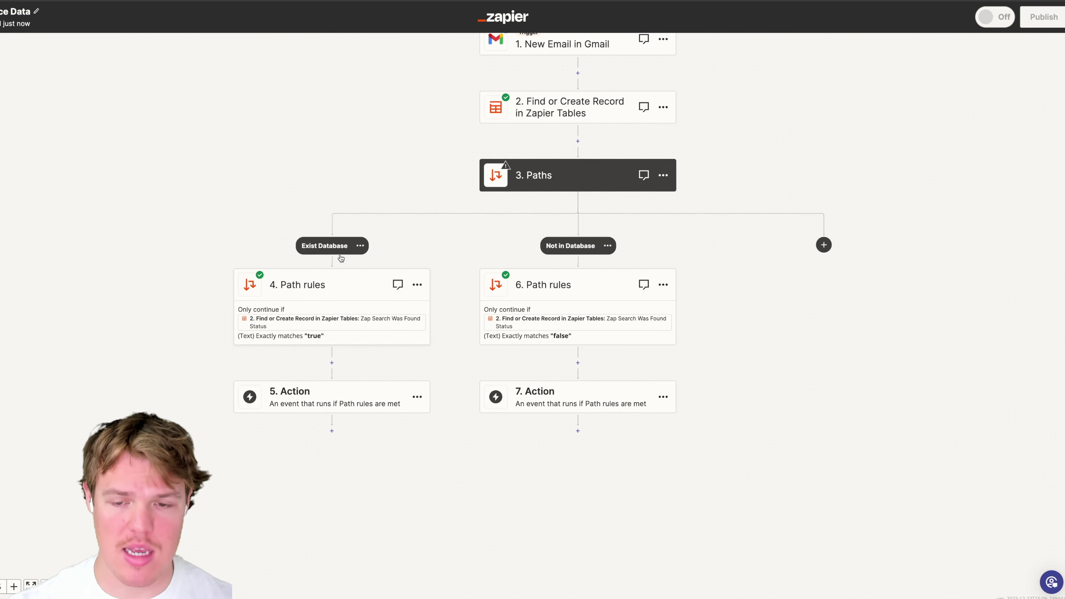
left_click_drag(194, 320, 190, 225)
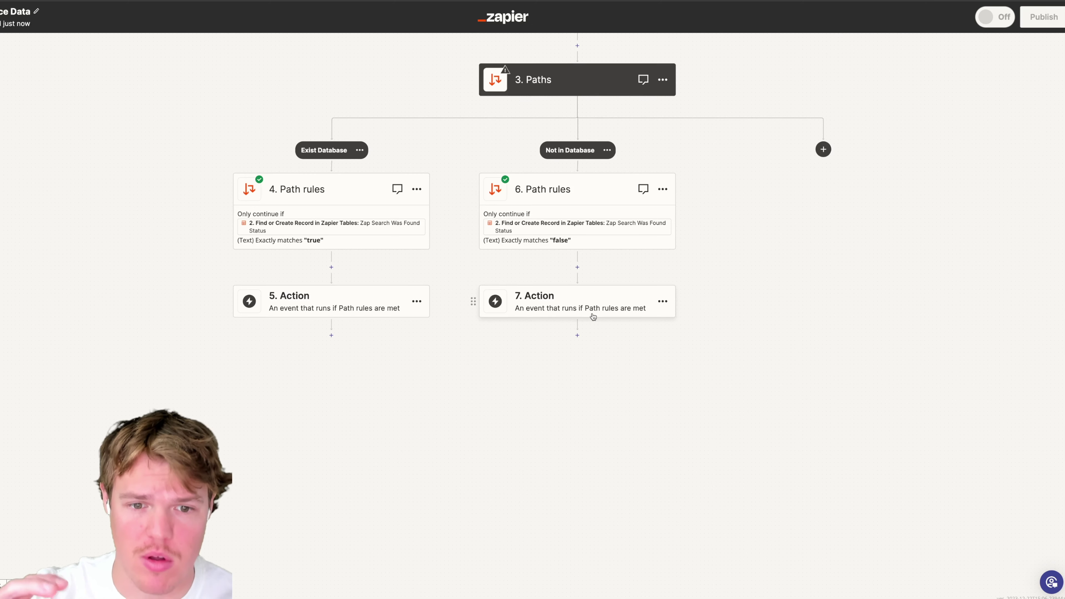
left_click_drag(628, 265, 605, 296)
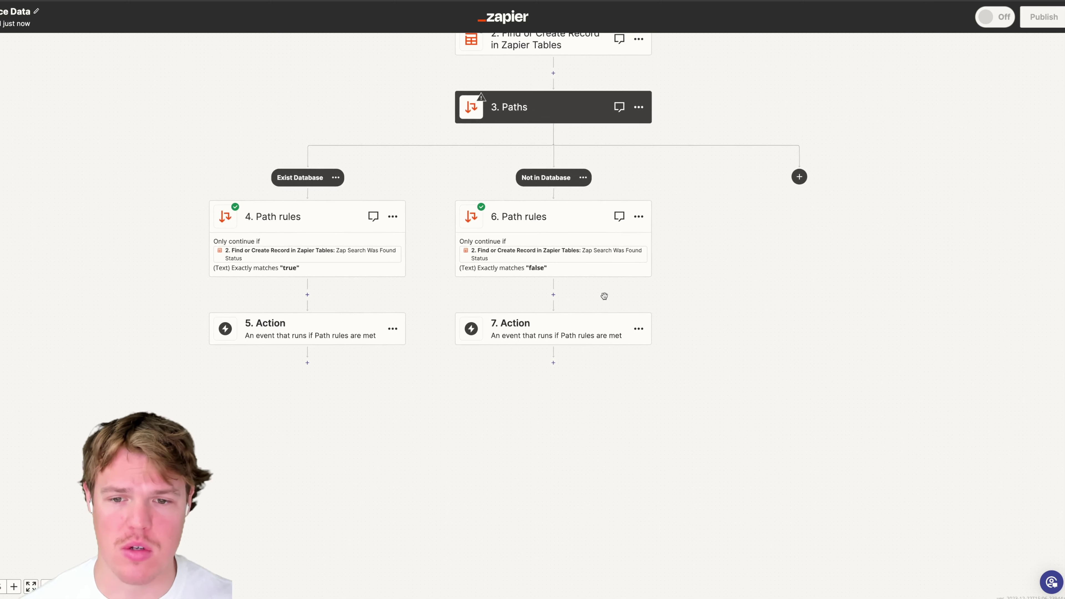
left_click_drag(365, 298, 372, 352)
left_click(335, 327)
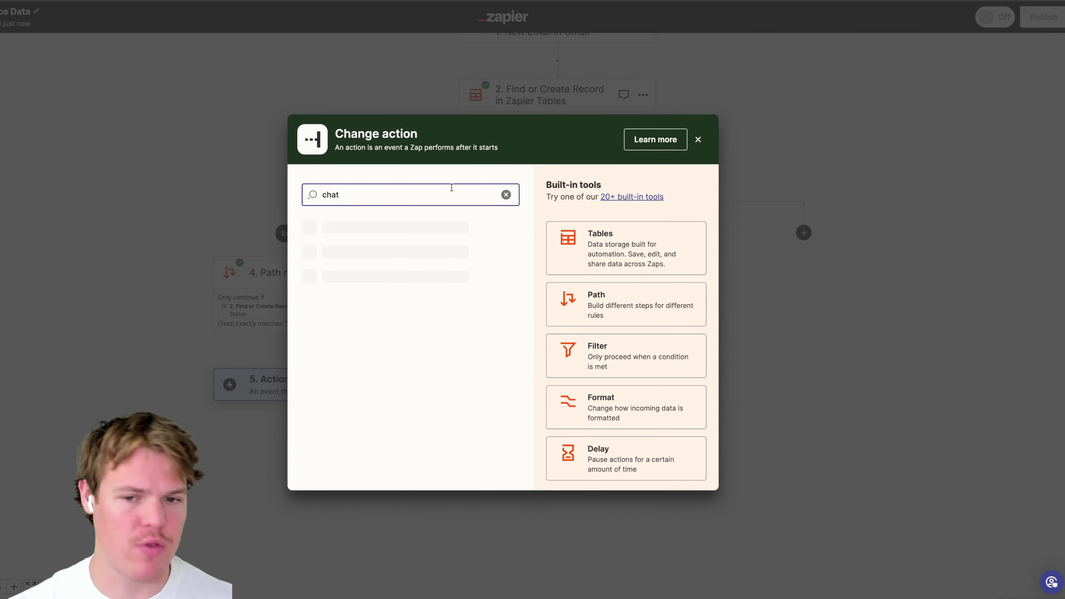
left_click(698, 139)
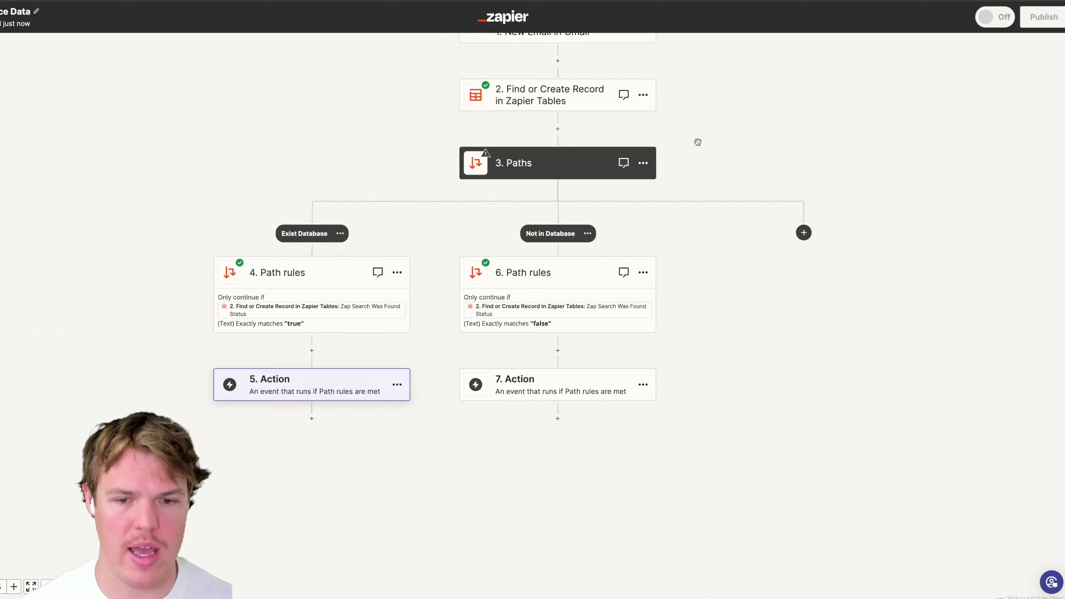
Set the action under the Exist Database path to Zapier Tables with the Find or Create Record event
left_click(341, 375)
type("table")
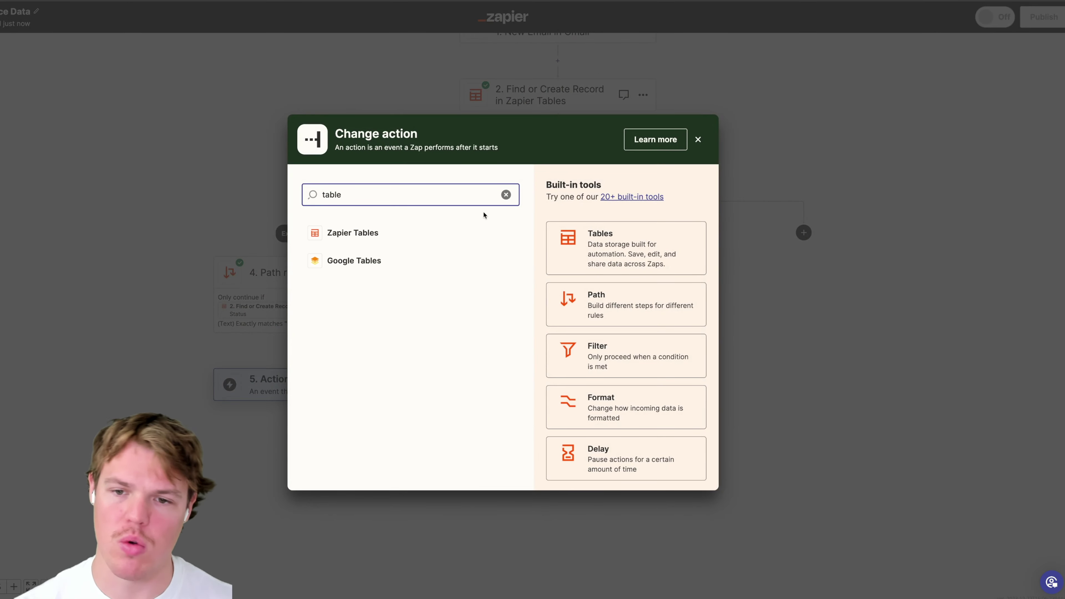
left_click(440, 232)
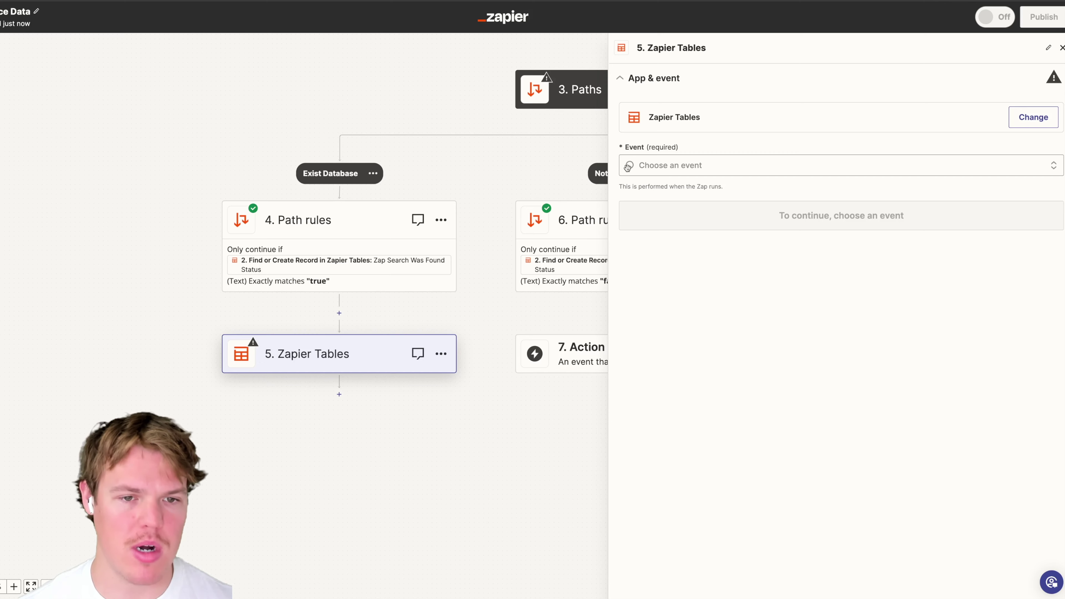
left_click(669, 164)
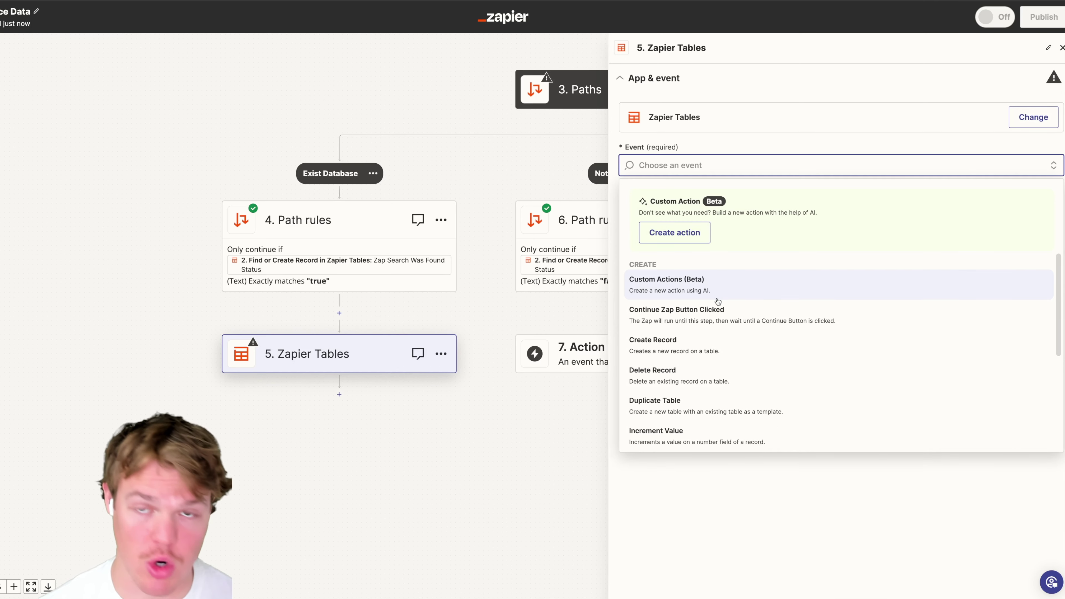
scroll(718, 301, "down", 4)
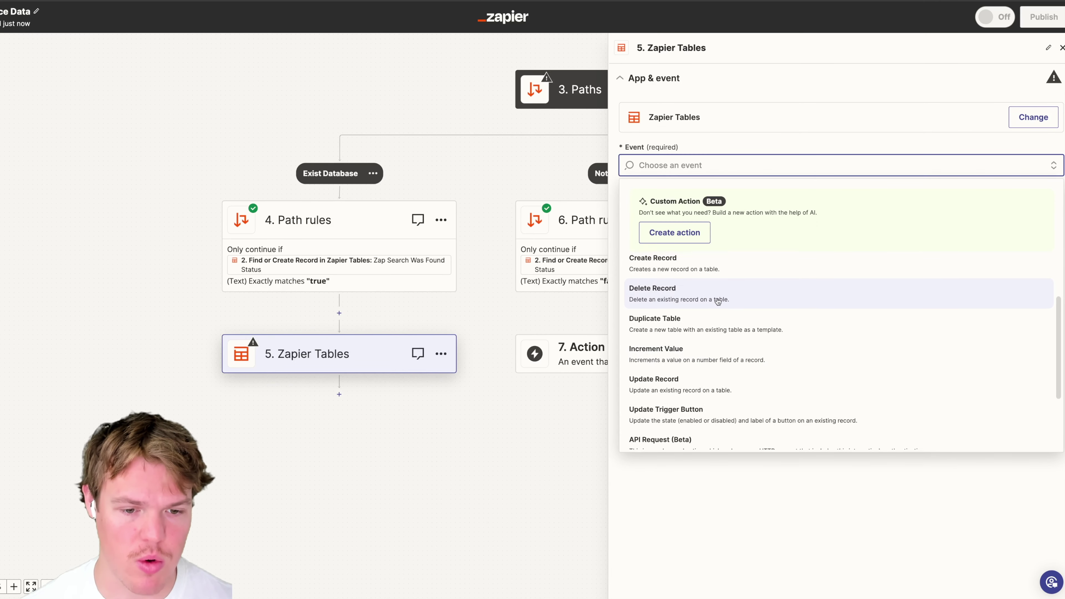
scroll(718, 301, "down", 2)
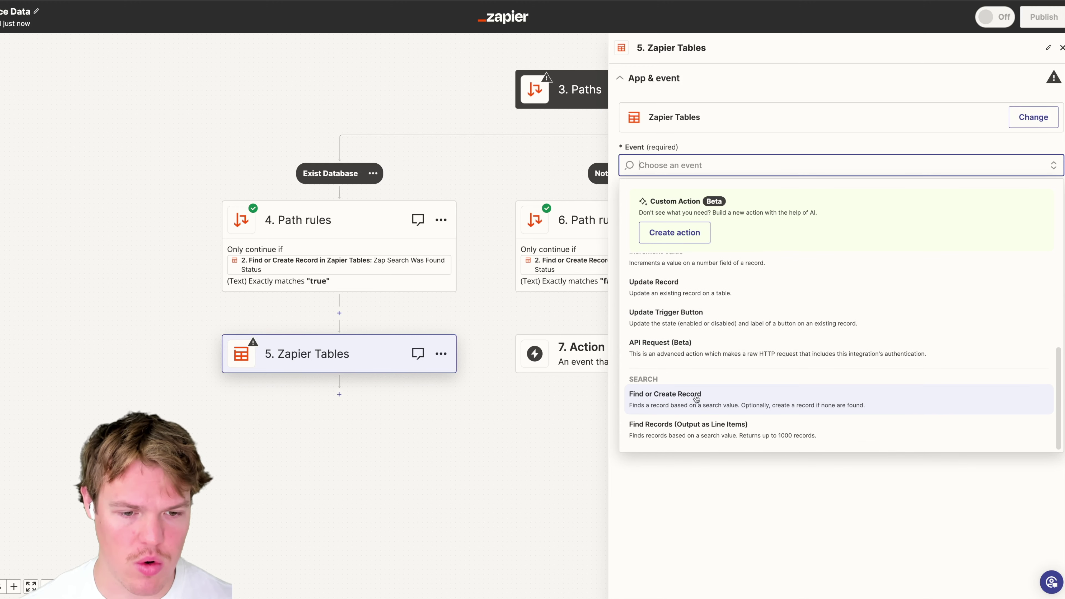
left_click(696, 398)
left_click(728, 221)
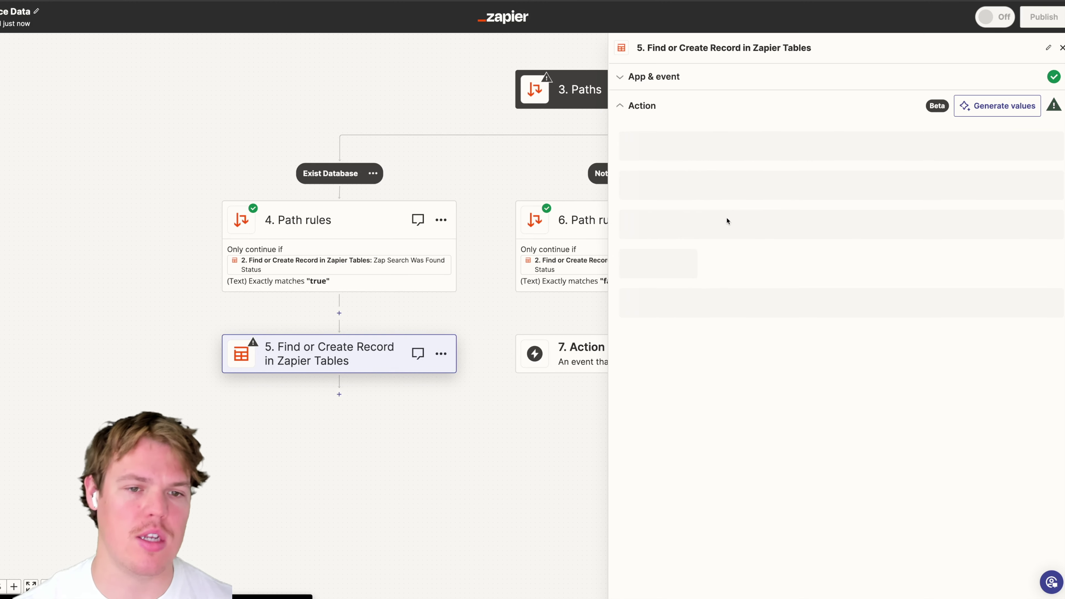
Search Pinewood Houses Database with filter count 2, the first filter requiring Users Email to be exactly the Gmail From Email
left_click(694, 155)
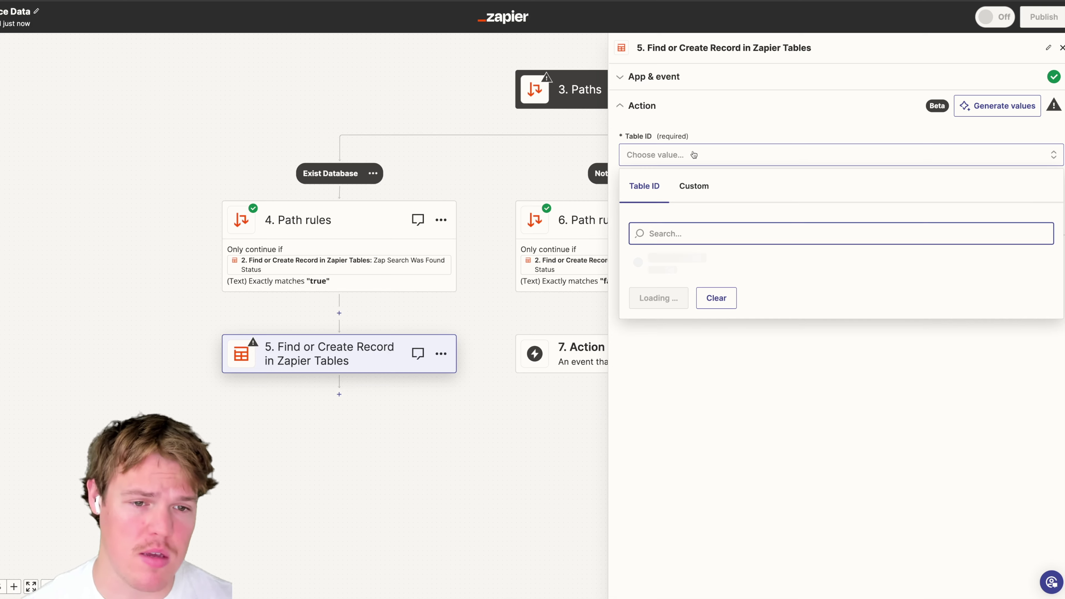
left_click(714, 289)
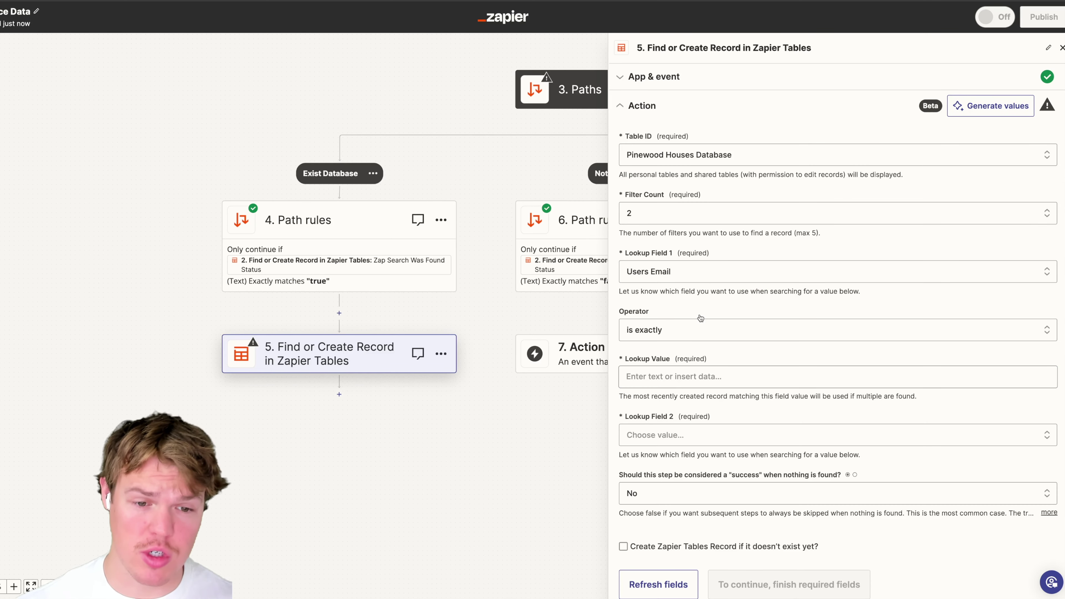
left_click(684, 376)
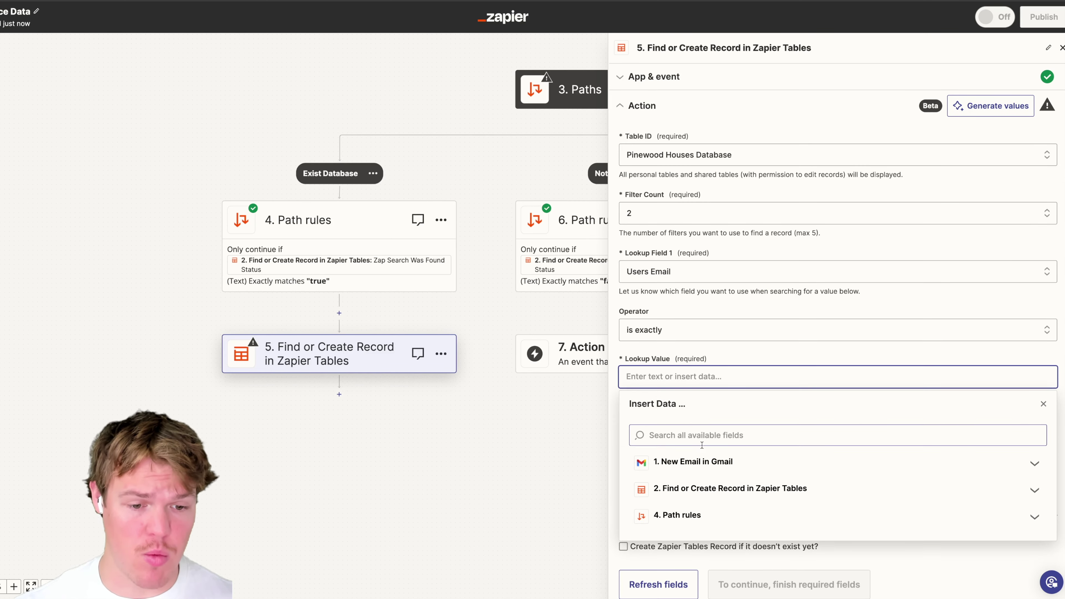
left_click_drag(654, 462, 697, 462)
left_click(706, 436)
type("from")
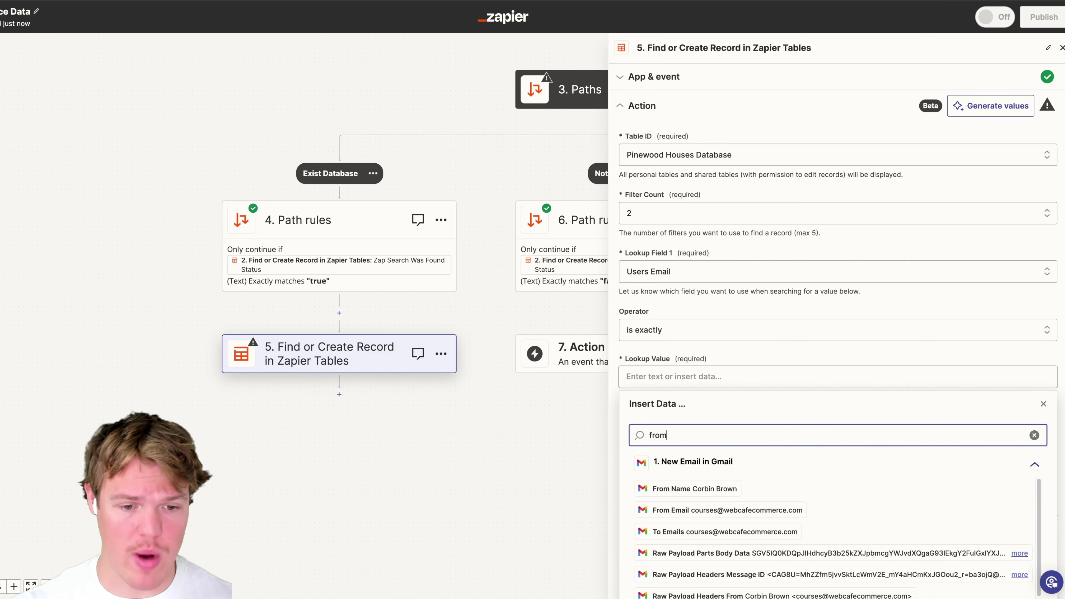
left_click(708, 510)
left_click(826, 330)
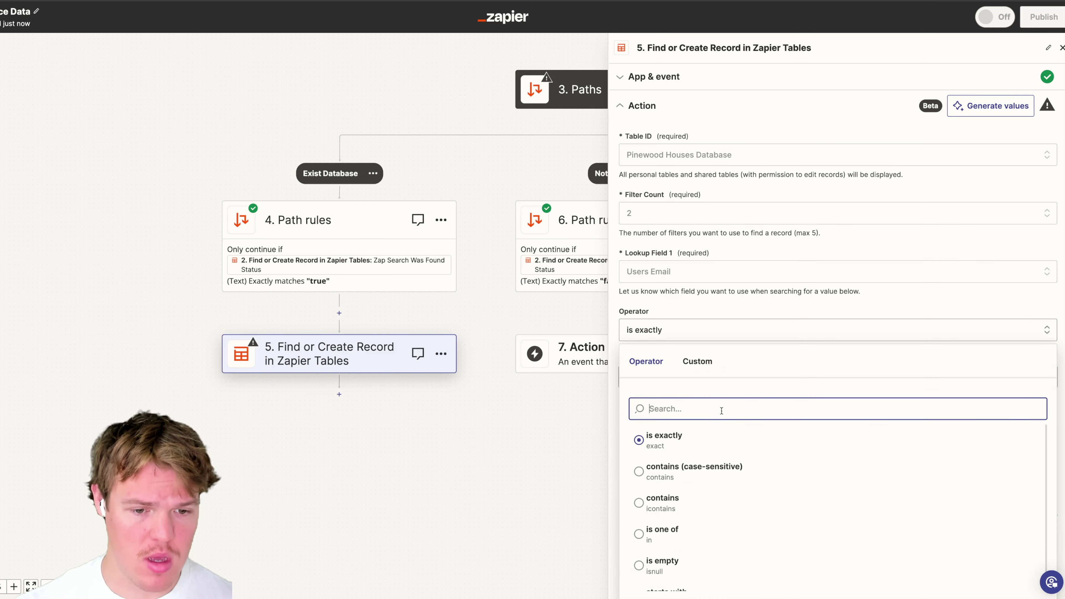
left_click(914, 300)
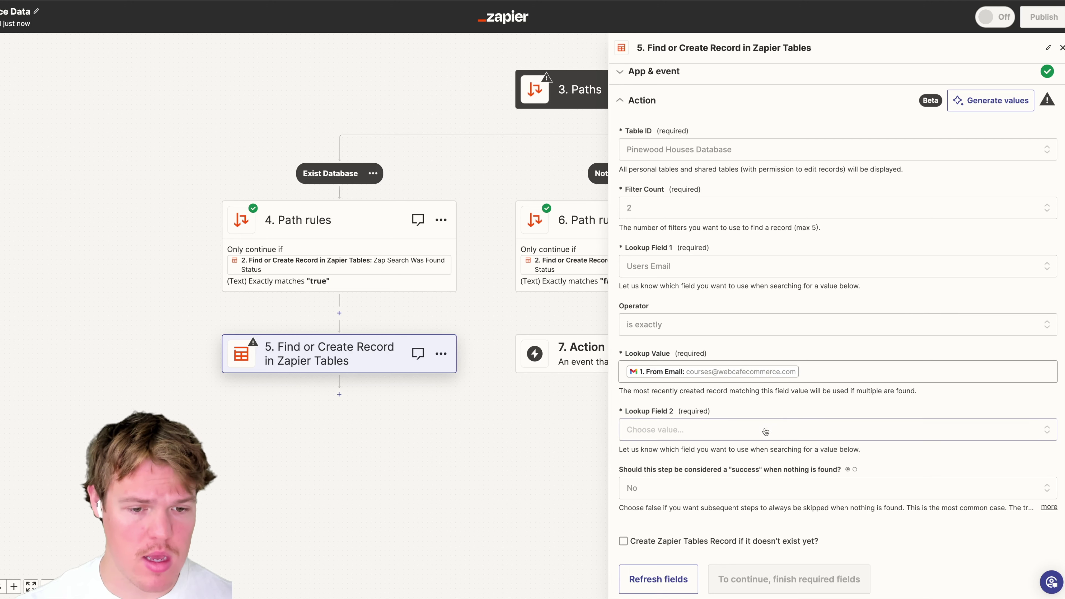
Add a second filter requiring Message ID to start with "msg", test the step, and inspect the returned Message ID
left_click(760, 431)
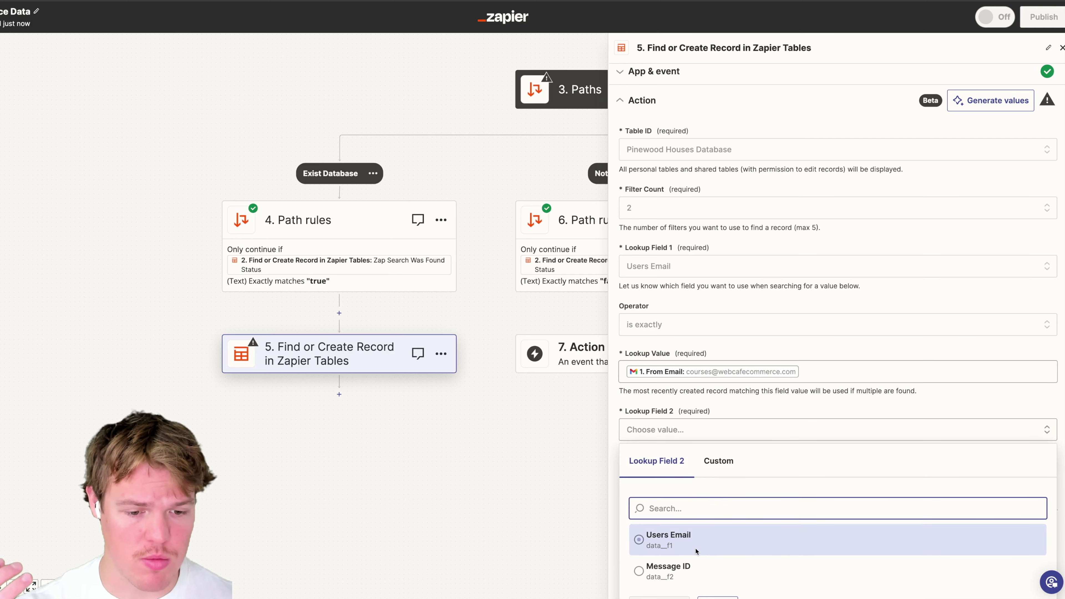
left_click(688, 566)
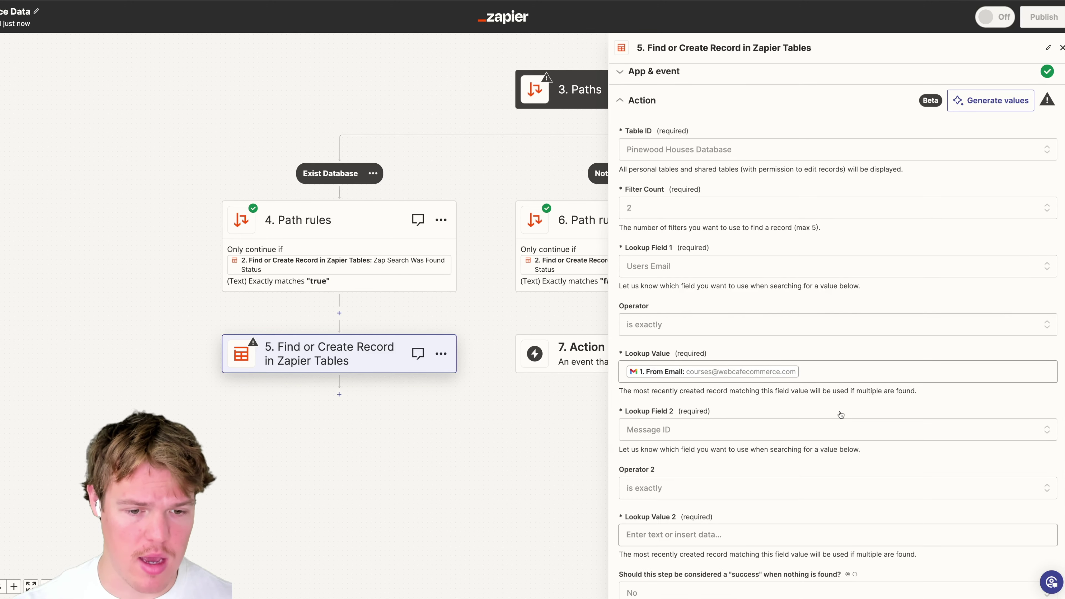
scroll(755, 357, "down", 3)
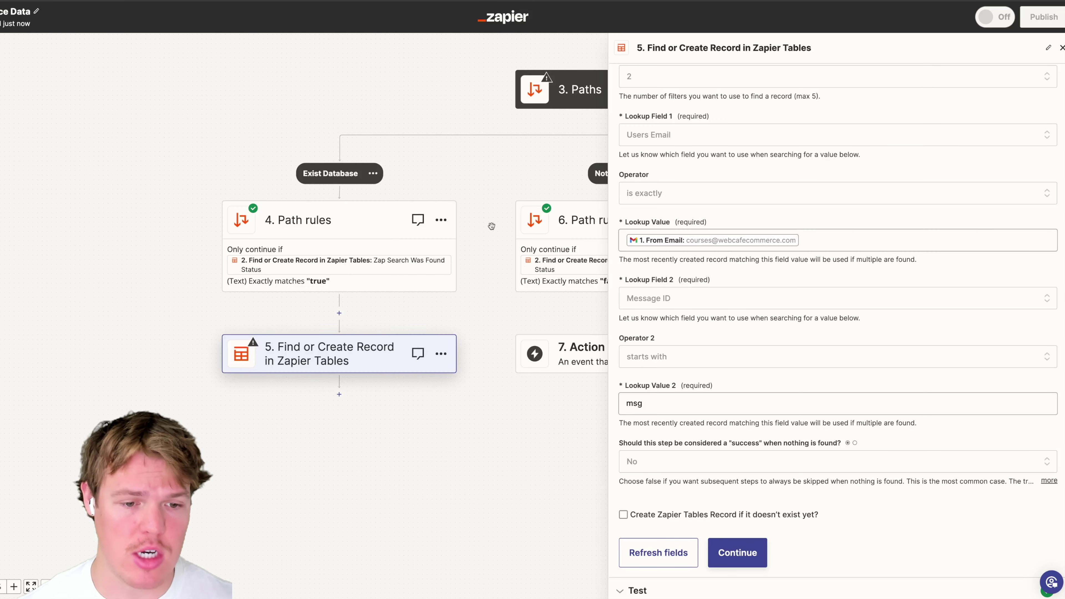
left_click(755, 551)
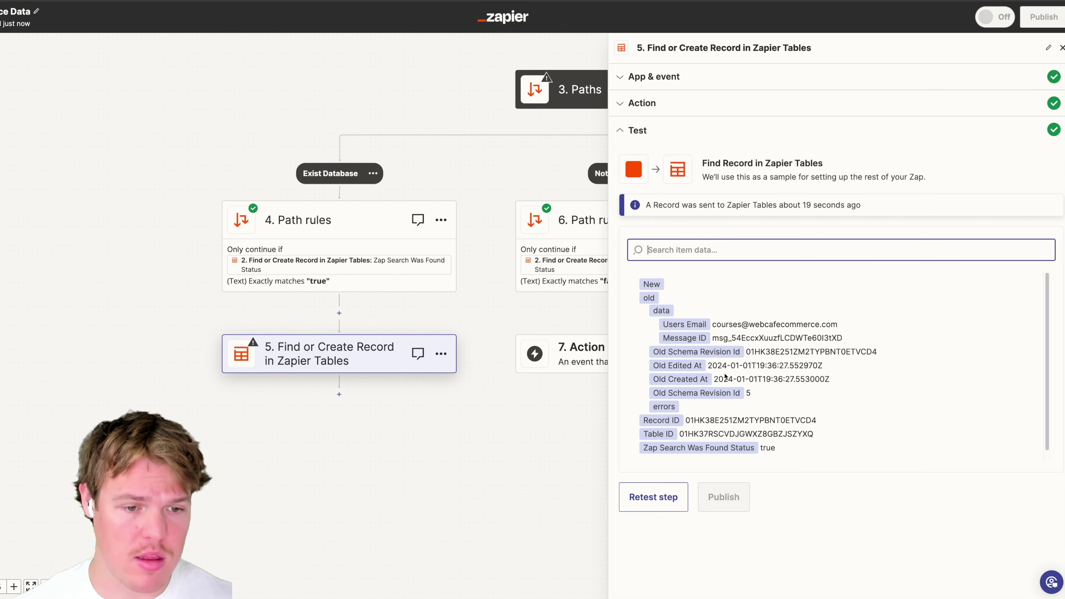
left_click_drag(712, 338, 856, 342)
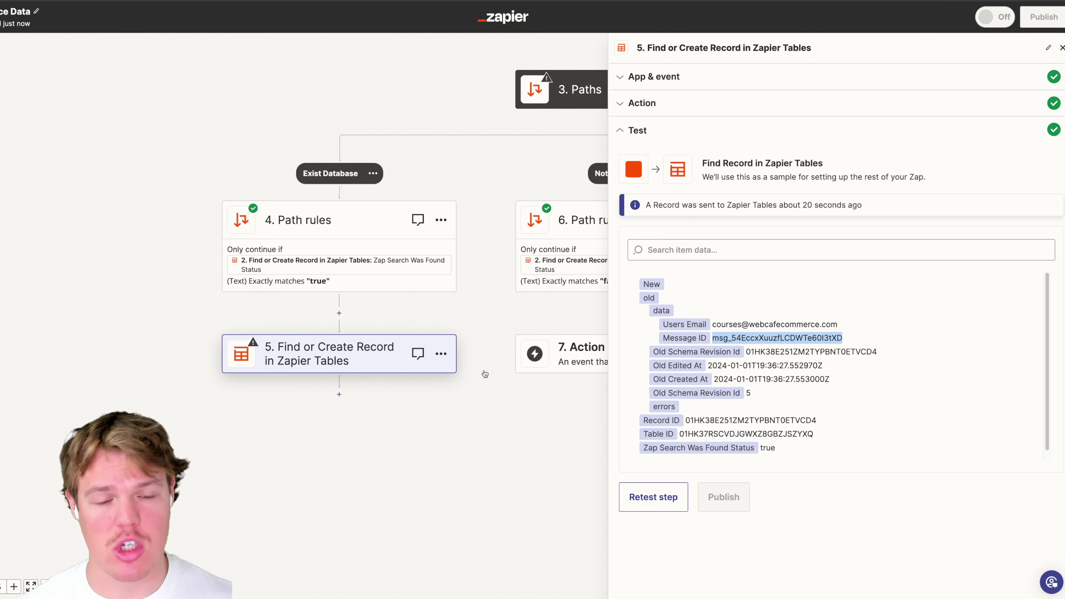
Add a ChatGPT Conversation With Assistant step below the Exist Database record lookup, using the connected account
left_click_drag(376, 491, 351, 424)
left_click(314, 332)
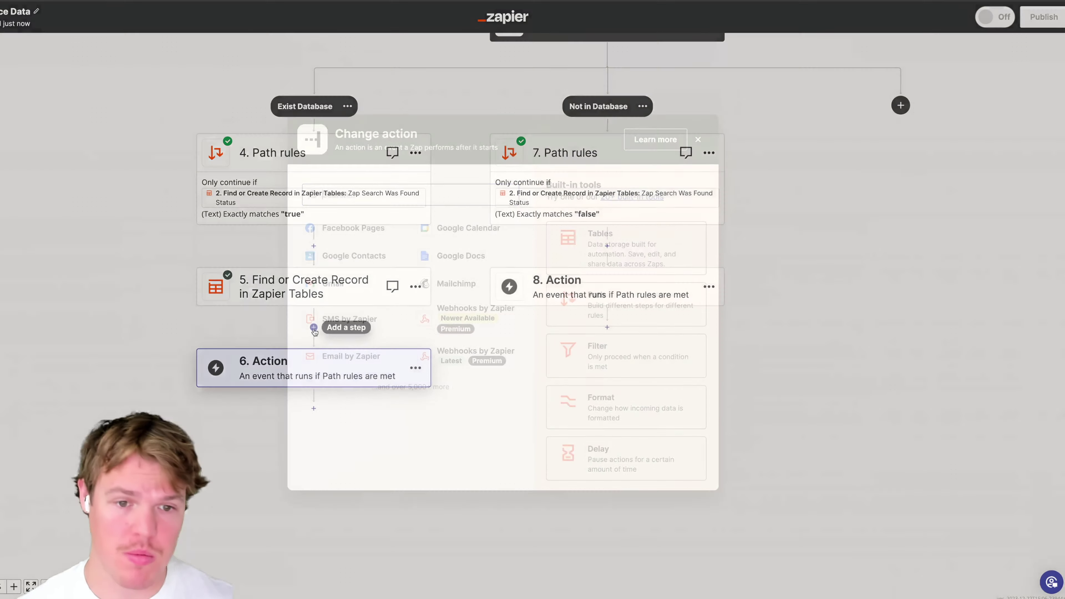
type("chat")
left_click(391, 237)
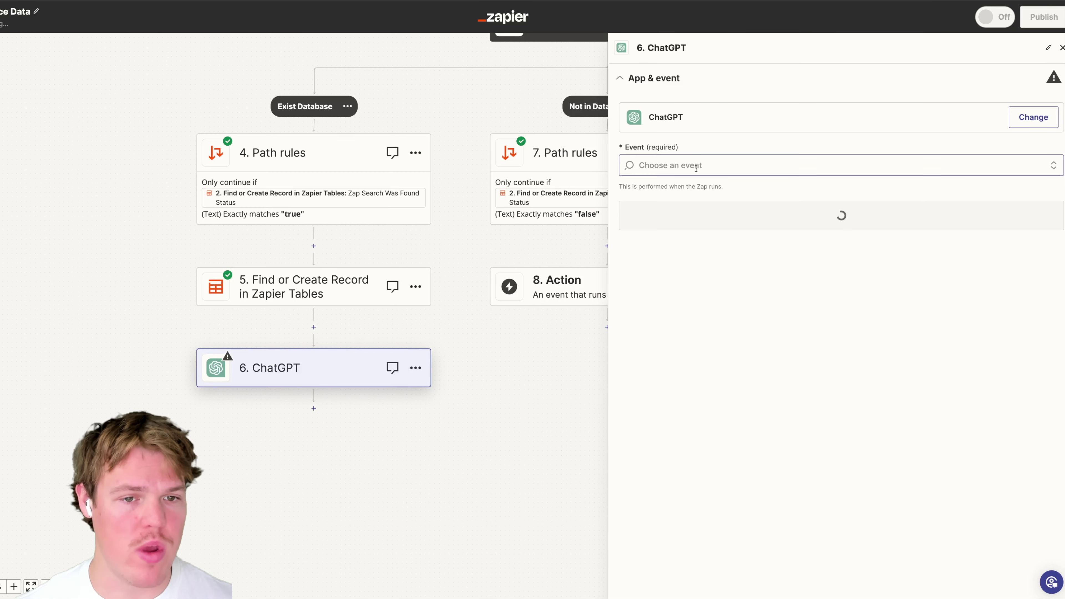
left_click(696, 168)
scroll(709, 361, "down", 1)
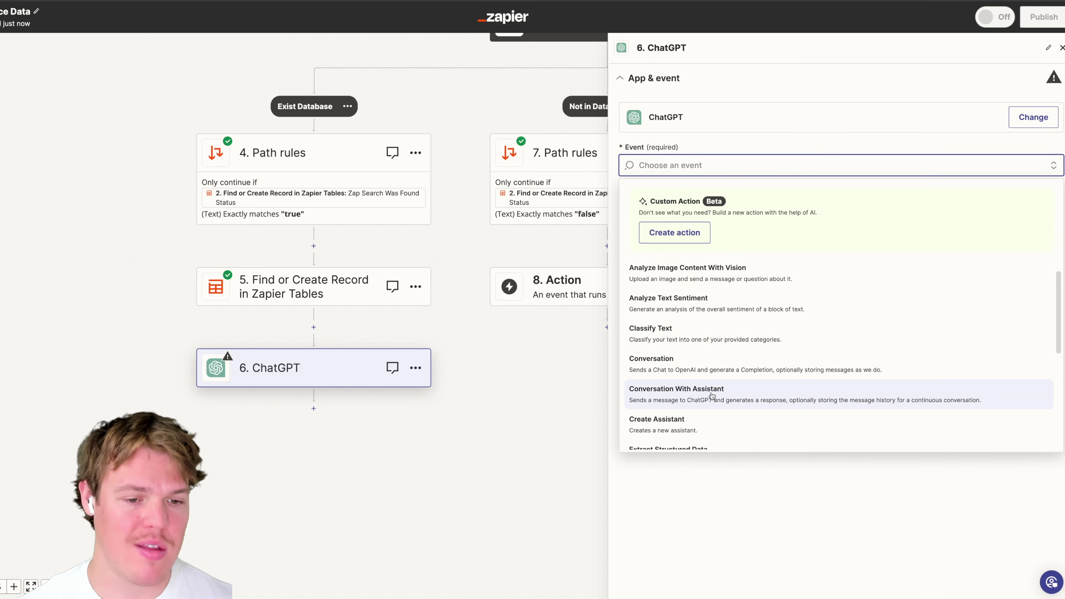
left_click(711, 396)
left_click(713, 224)
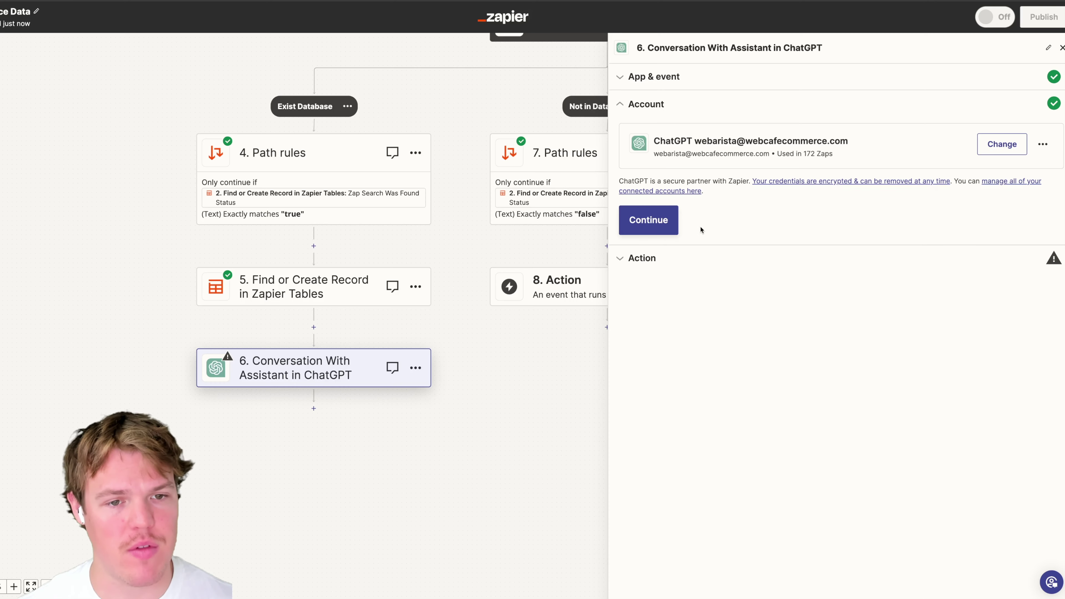
left_click(673, 227)
Enter the message "What was the home that was be asked about" and select the Real Estate assistant
left_click(687, 179)
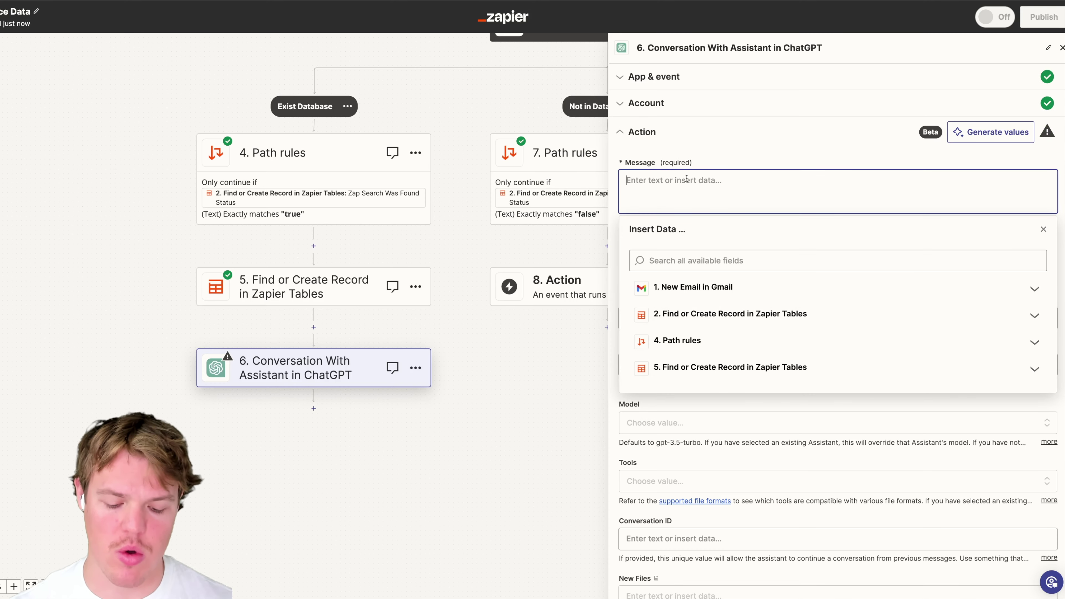
type("What was the home")
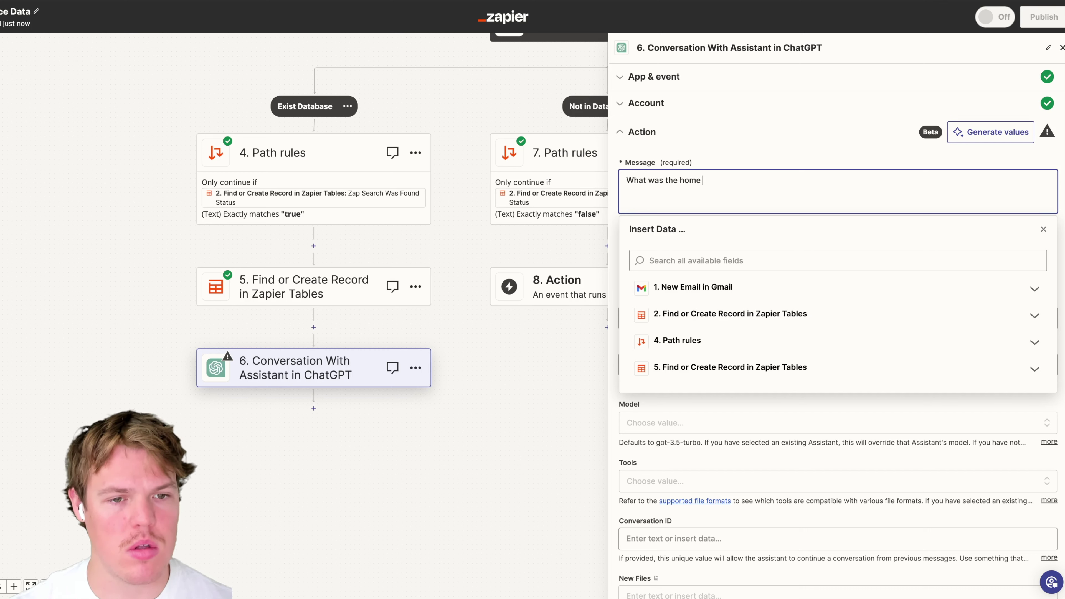
type(" that was be asked about")
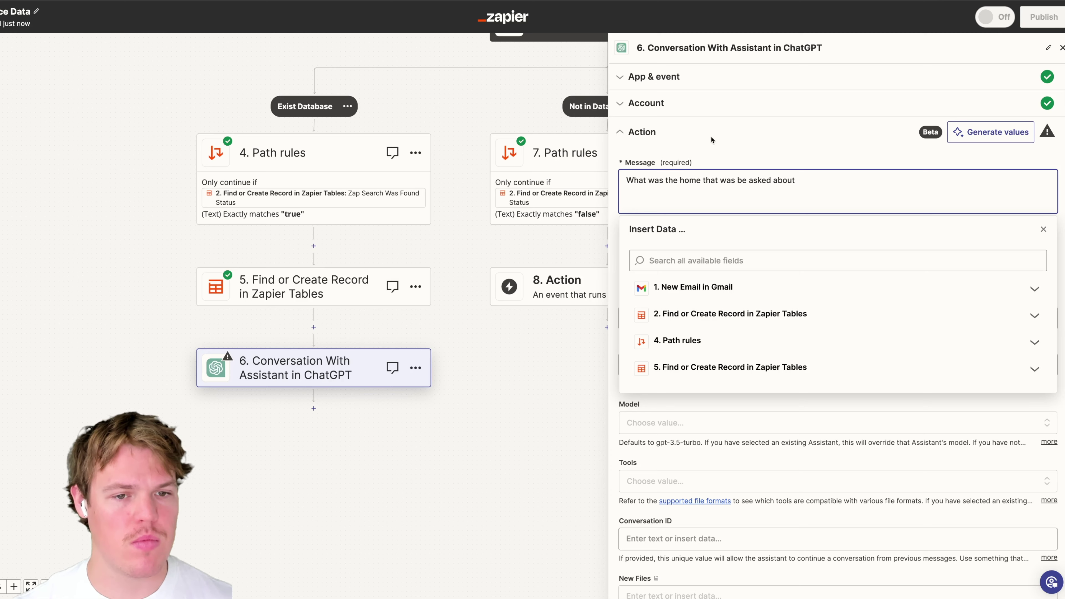
left_click(712, 140)
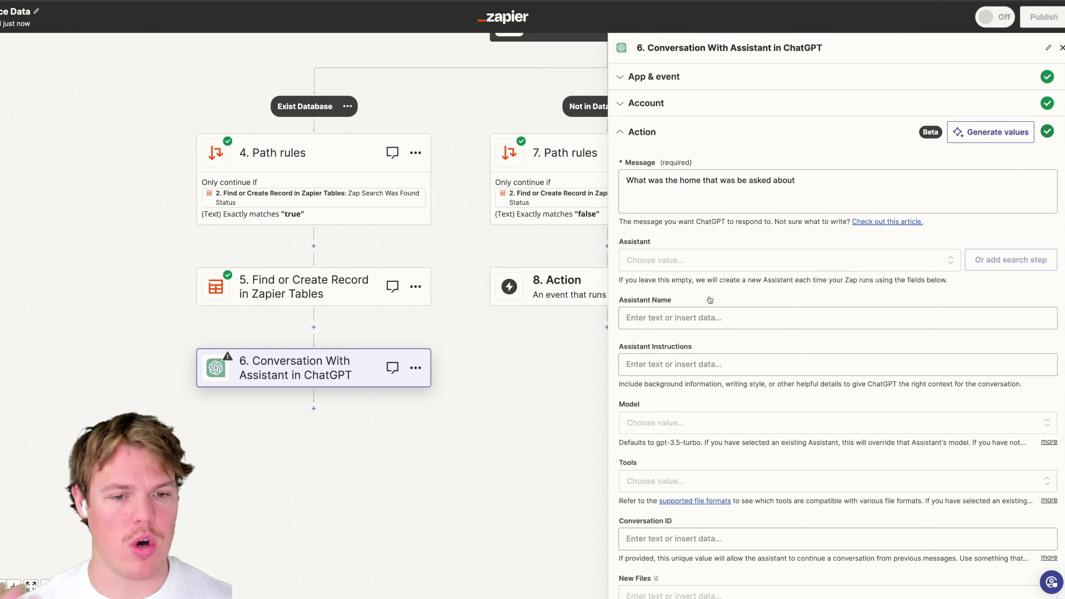
left_click(713, 263)
left_click(698, 365)
Set the Conversation ID to the Message ID from step 5's Find or Create Record
scroll(712, 357, "down", 5)
left_click(716, 325)
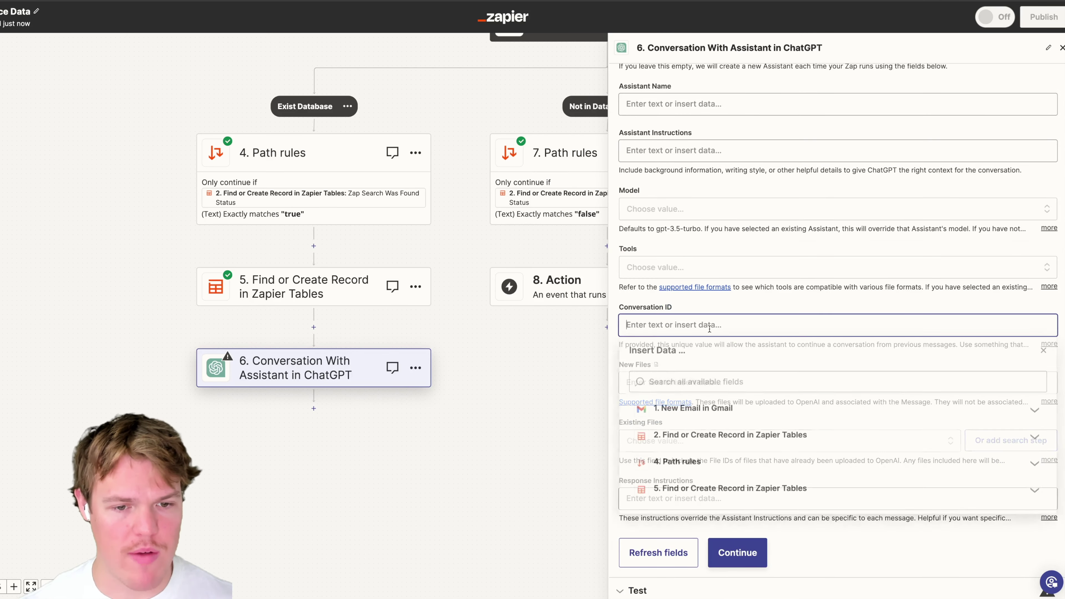
left_click(729, 491)
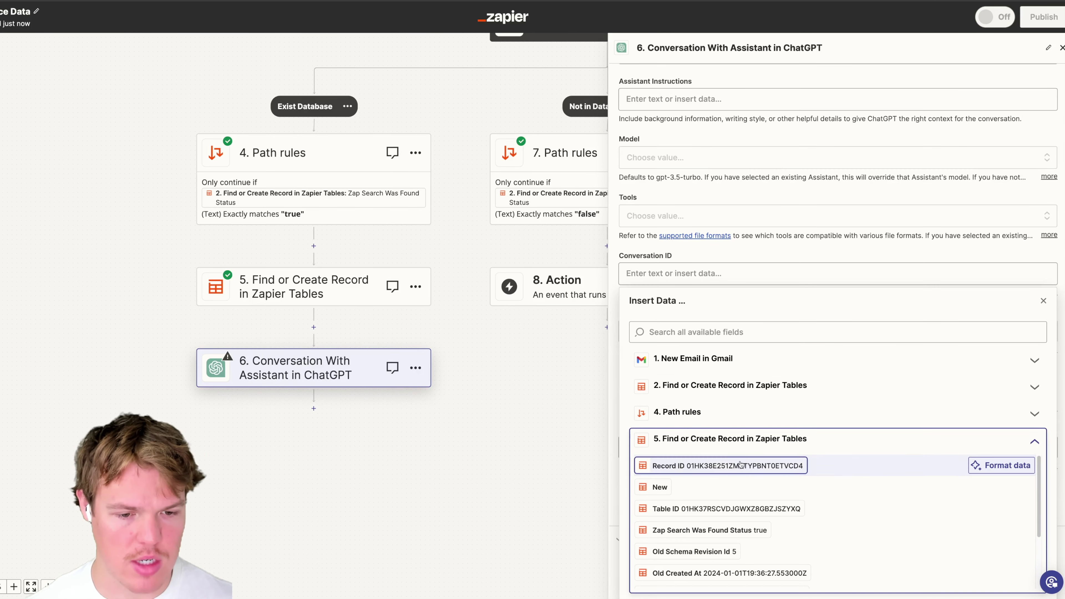
scroll(740, 520, "down", 3)
scroll(744, 534, "down", 1)
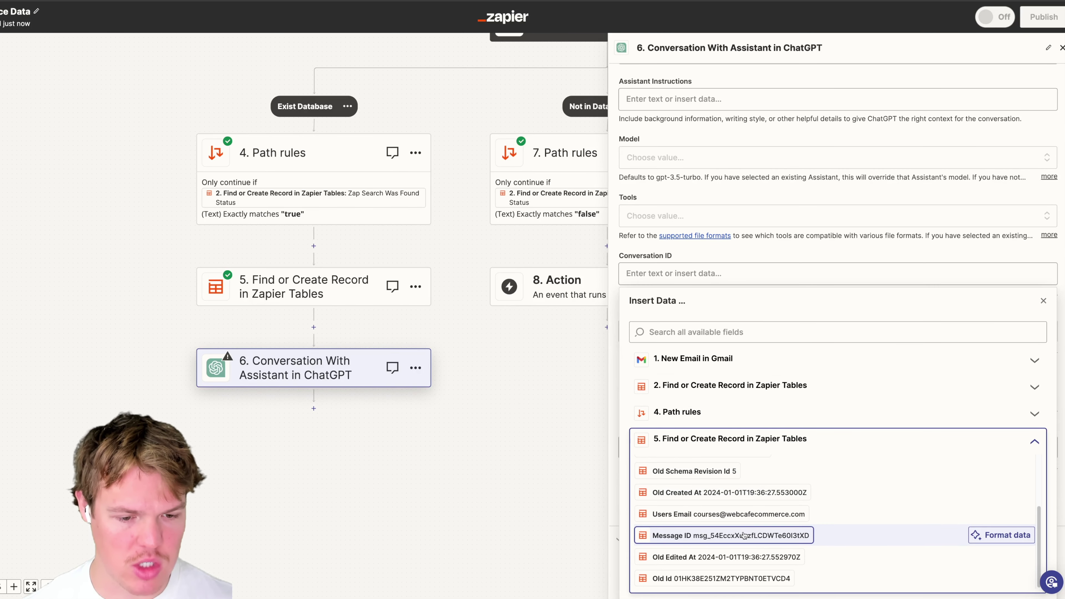
left_click(744, 535)
left_click(820, 255)
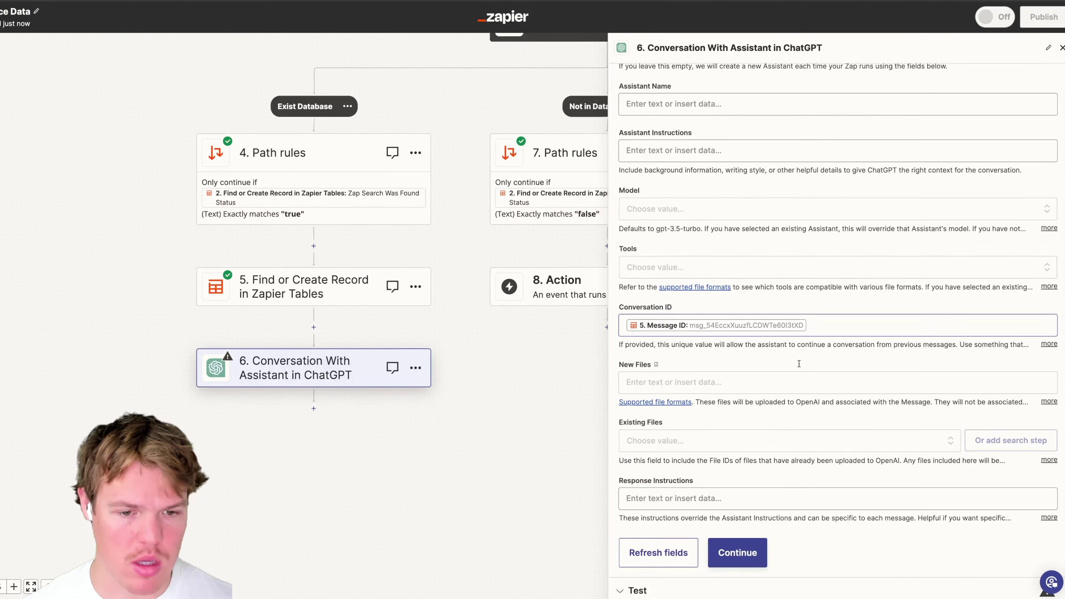
Test the Conversation With Assistant step and examine the Full Response text
left_click(737, 553)
left_click(728, 487)
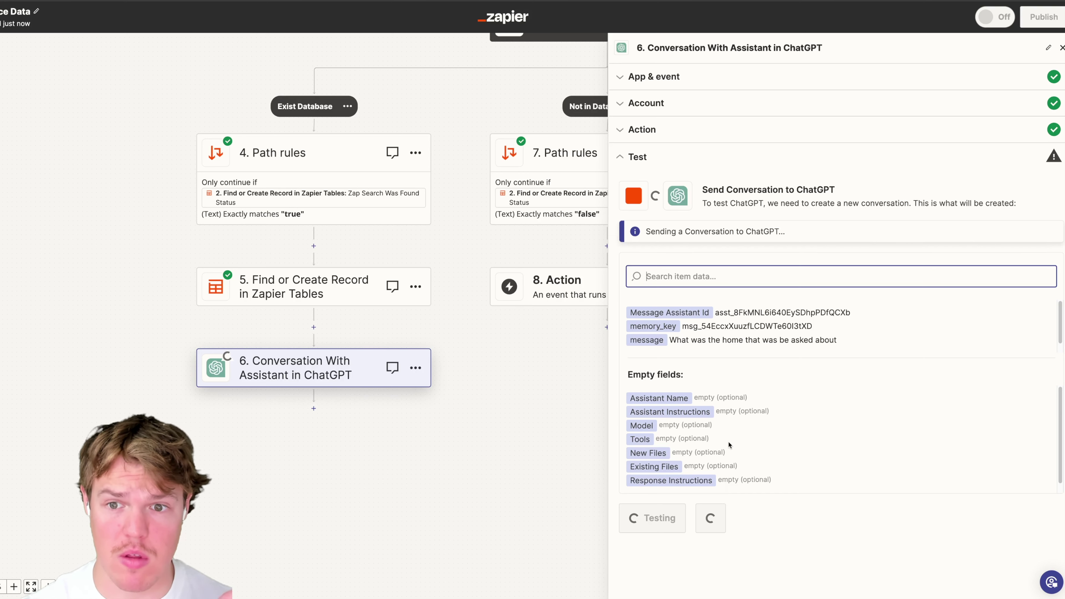
left_click_drag(702, 468, 951, 471)
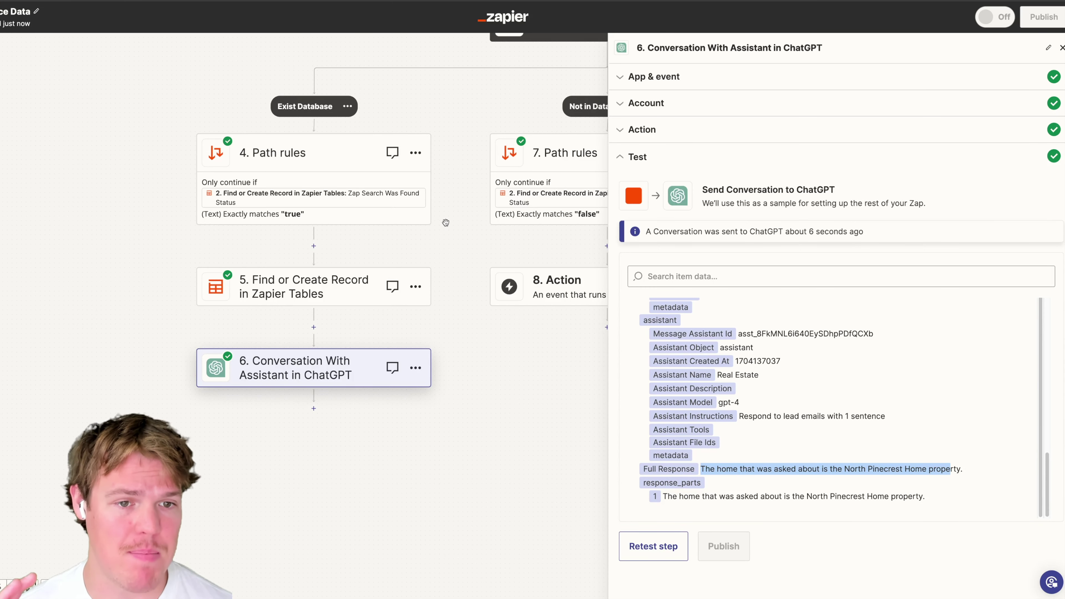
left_click_drag(446, 223, 436, 287)
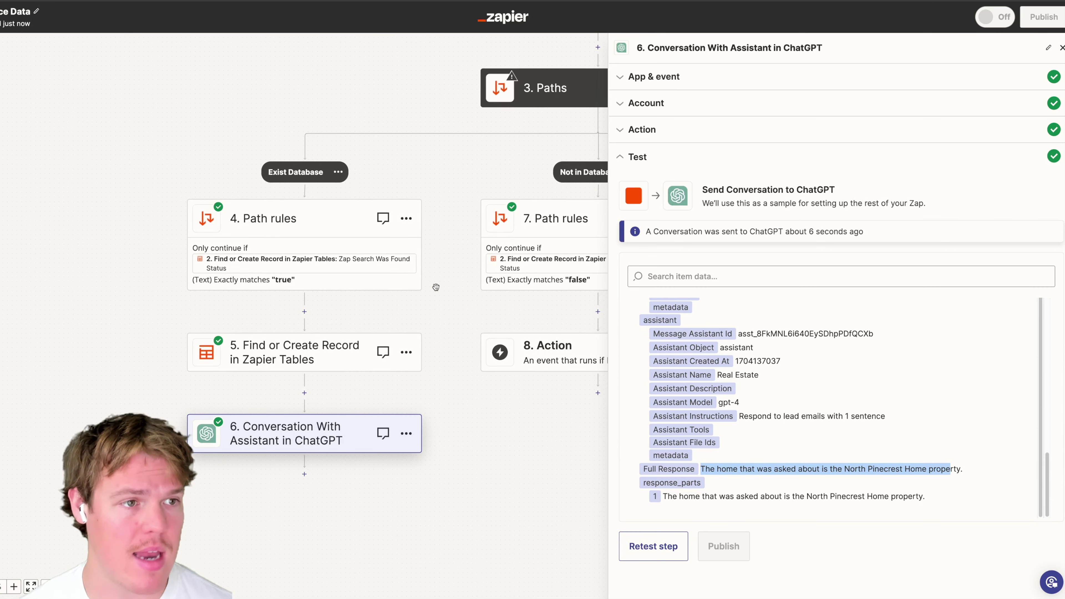
left_click(1062, 47)
scroll(682, 282, "down", 3)
scroll(682, 282, "up", 3)
scroll(620, 217, "down", 2)
scroll(621, 216, "right", 3)
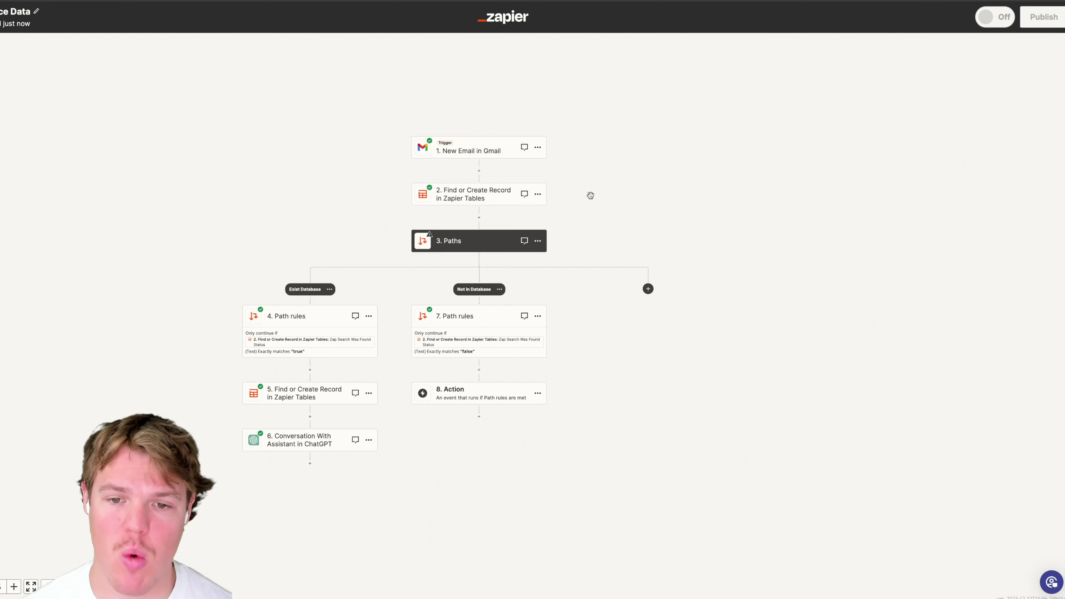
scroll(591, 195, "up", 3)
left_click_drag(590, 195, 679, 125)
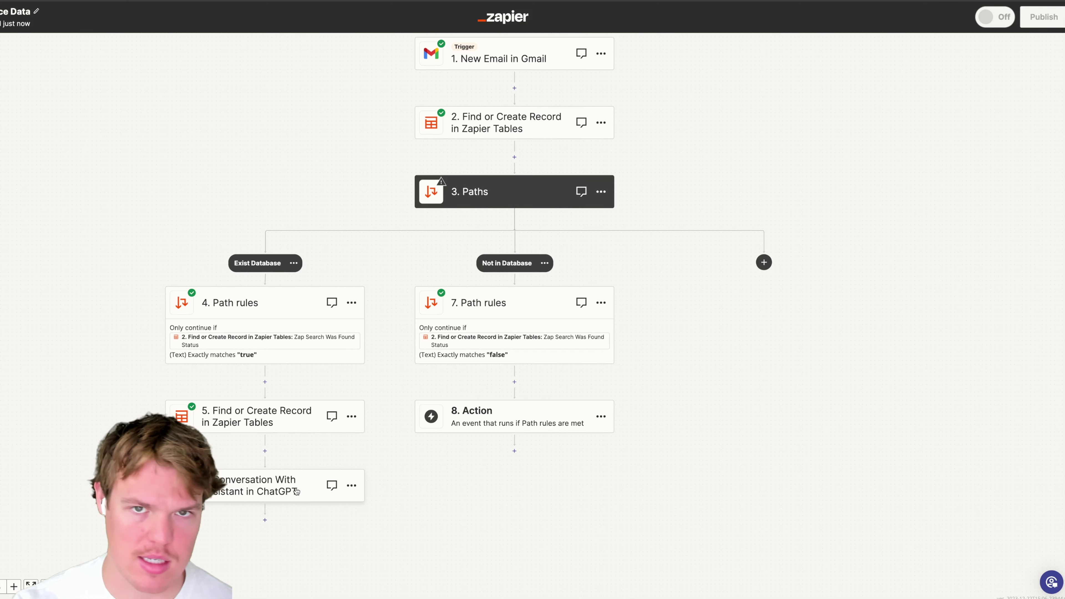
left_click_drag(685, 407, 647, 234)
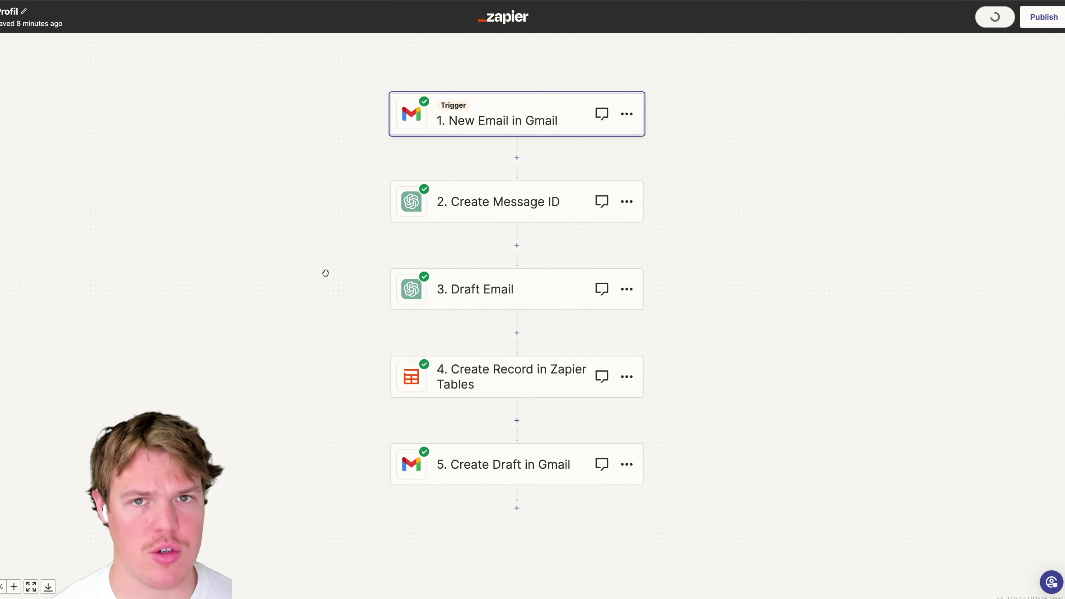
left_click_drag(326, 271, 293, 284)
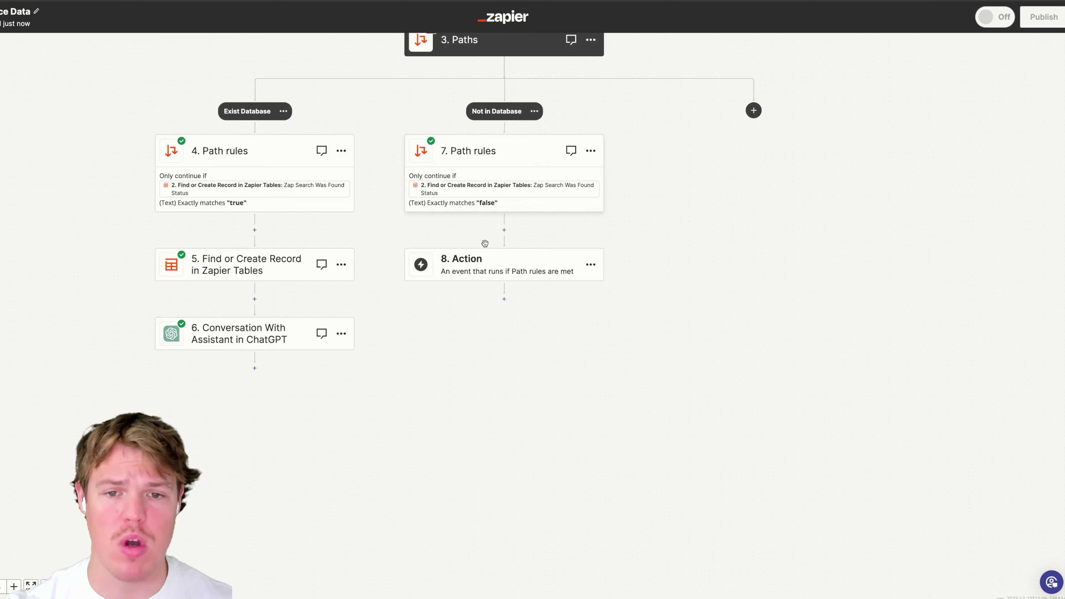
scroll(528, 338, "up", 3)
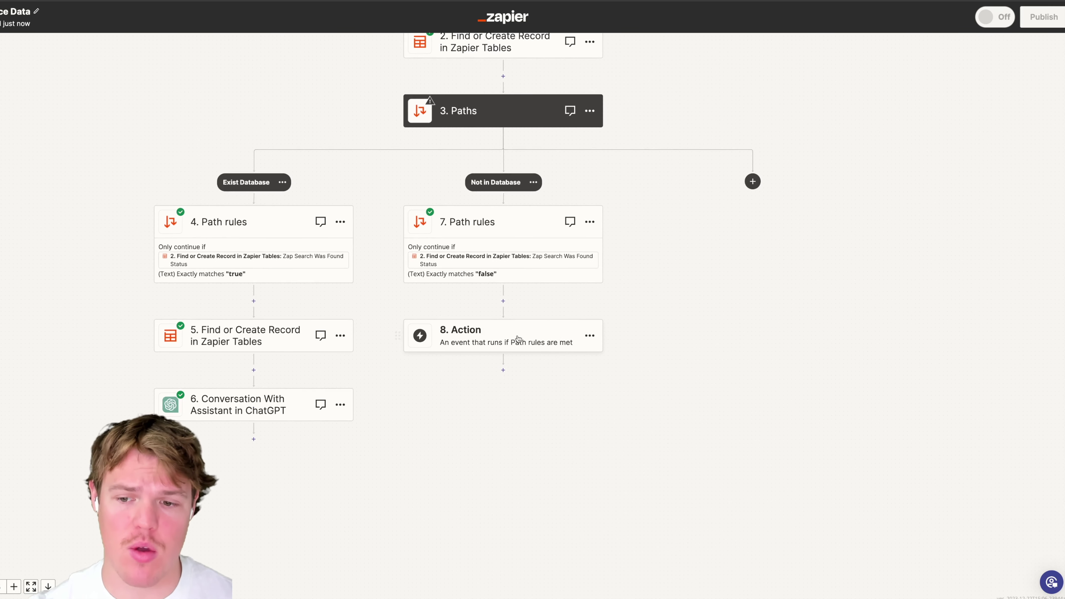
left_click_drag(492, 391, 479, 281)
scroll(592, 336, "down", 5)
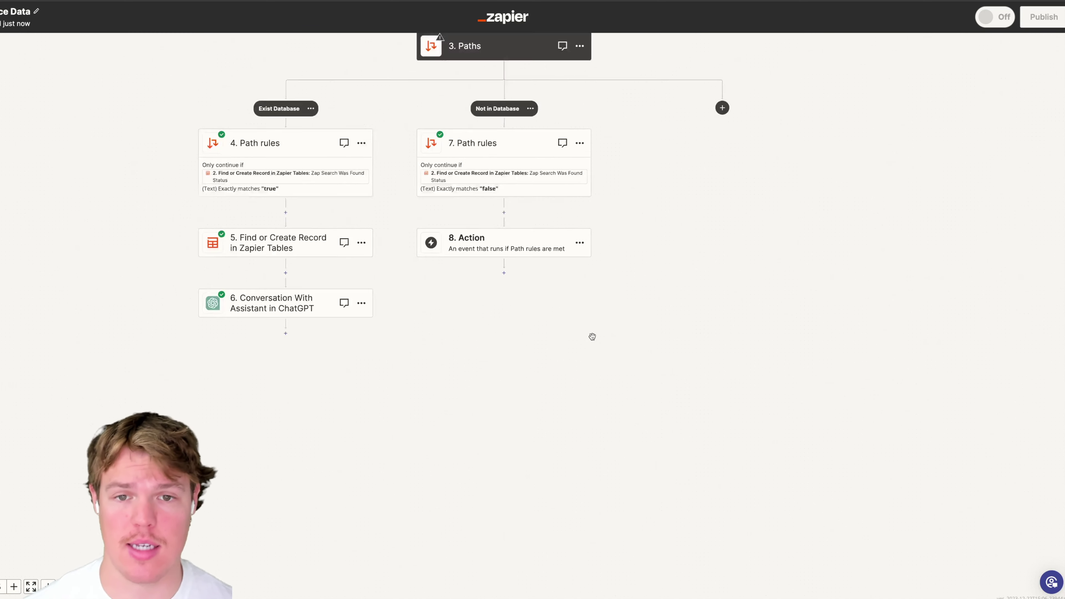
left_click_drag(592, 336, 578, 423)
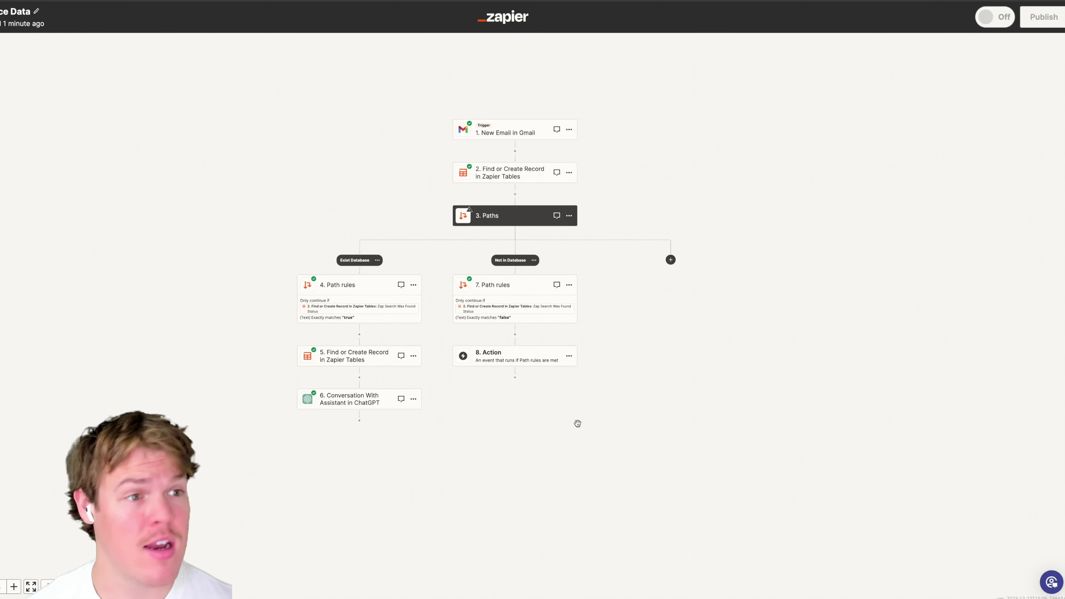